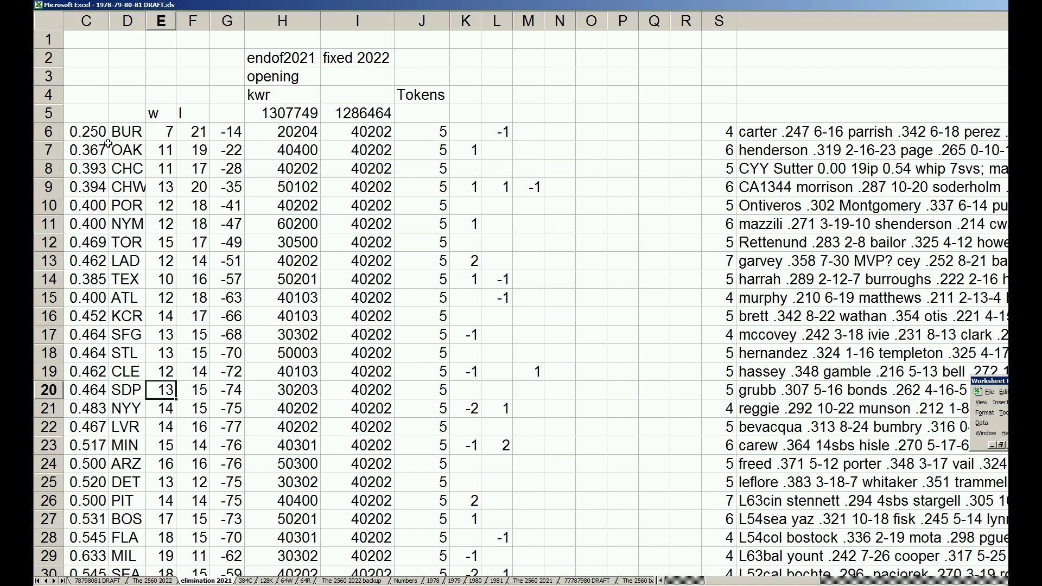
# Step: Review the team order in column D from BUR to BAL, together with the draft positions in column B
pyautogui.moveTo(137, 129); pyautogui.dragTo(120, 265)
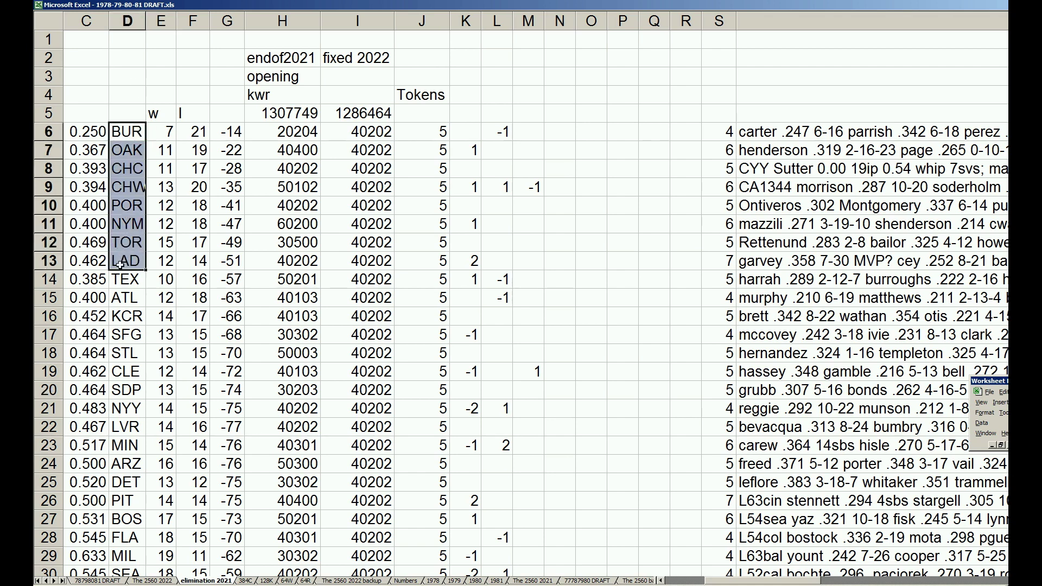
pyautogui.click(122, 286)
pyautogui.scroll(-4, 122, 293)
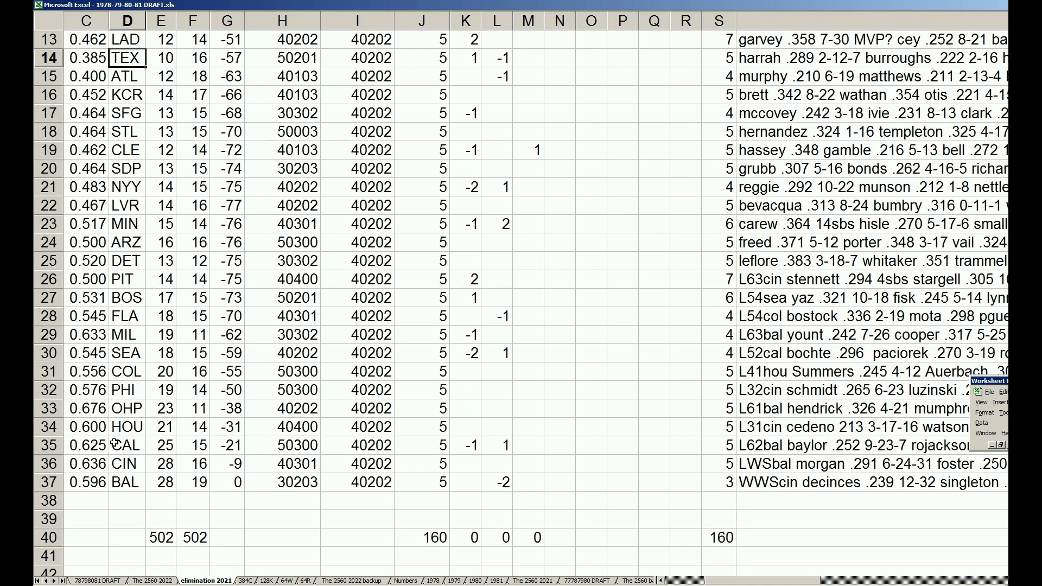
pyautogui.moveTo(123, 482); pyautogui.dragTo(132, 470)
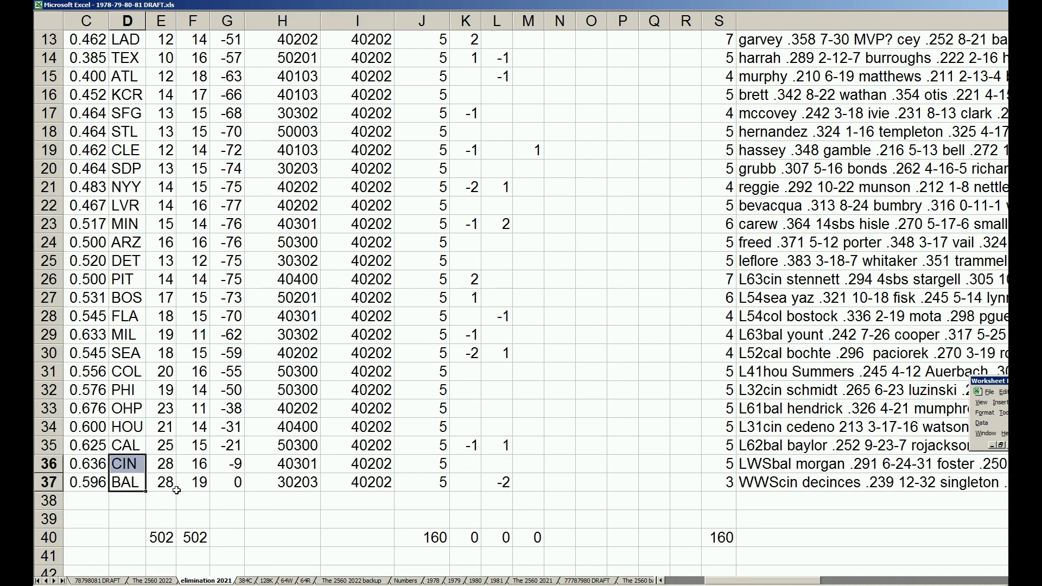
pyautogui.click(126, 481)
pyautogui.press('Left')
pyautogui.press('Left')
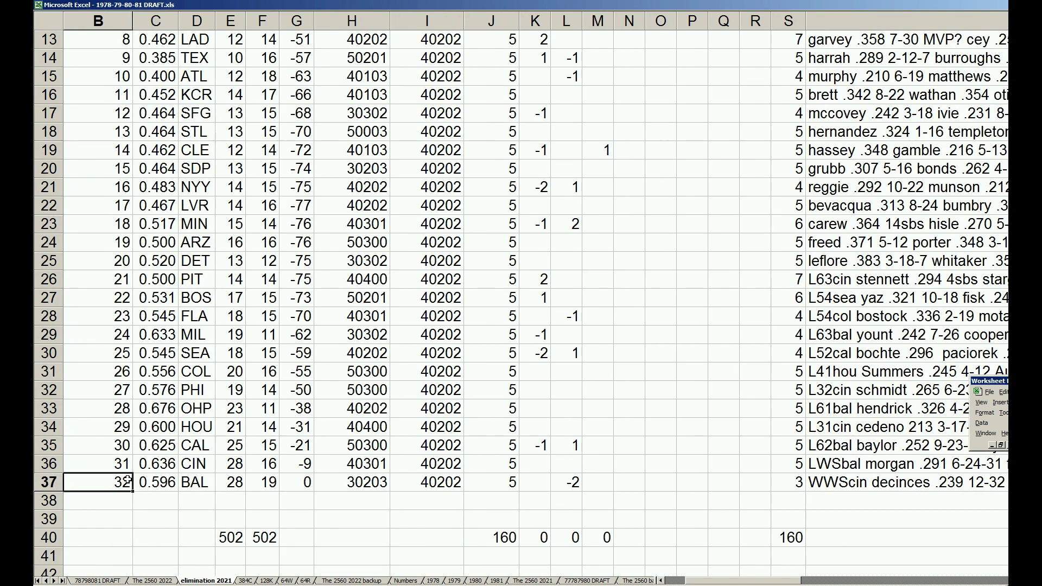
pyautogui.click(119, 464)
pyautogui.scroll(4, 120, 464)
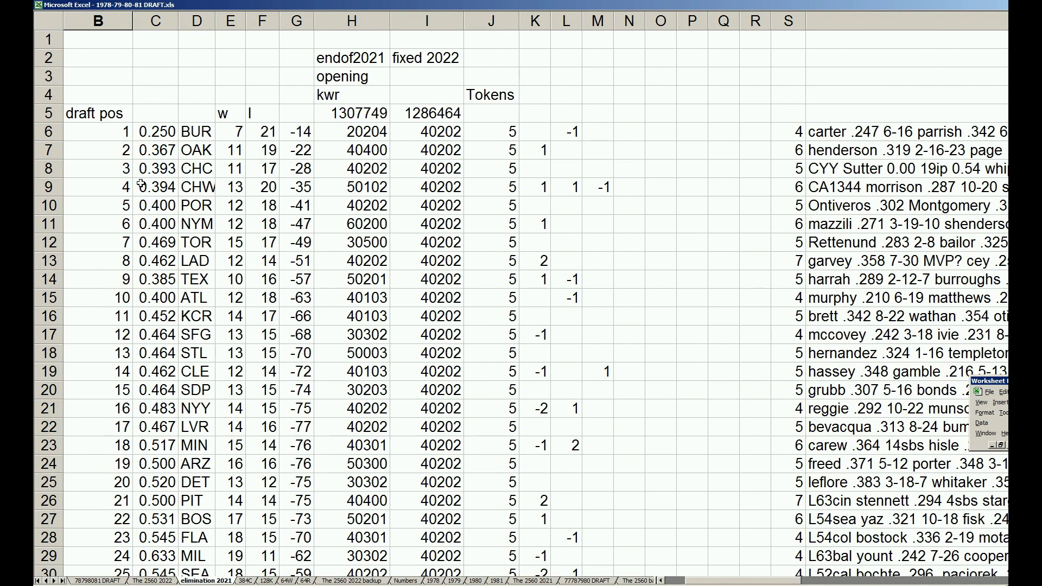
# Step: Highlight the team codes in column D in successive blocks down to BAL, and return to BUR in the first draft position
pyautogui.moveTo(199, 139); pyautogui.dragTo(194, 478)
pyautogui.scroll(-3, 195, 478)
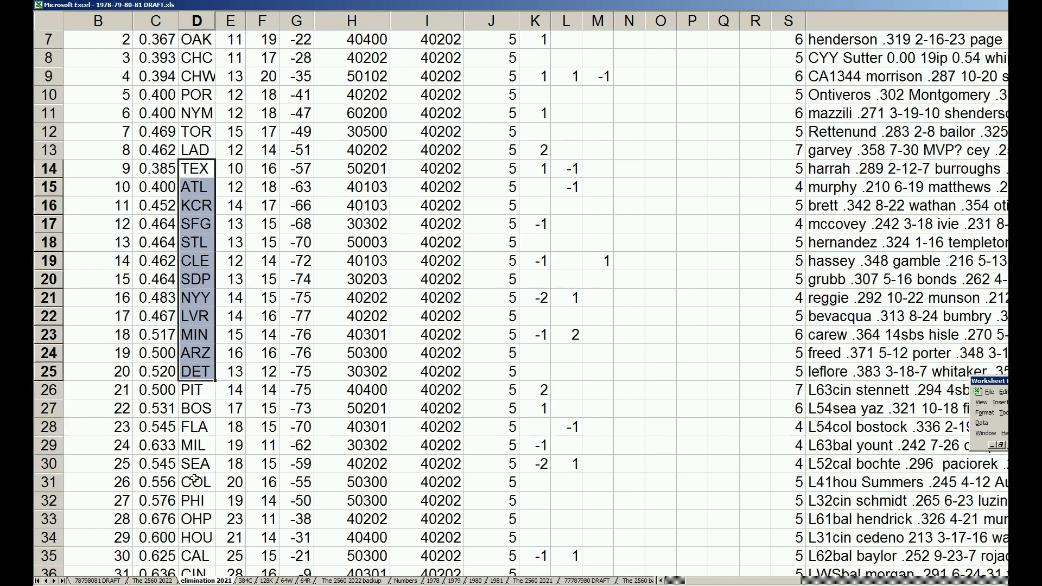
pyautogui.moveTo(196, 335); pyautogui.dragTo(204, 443)
pyautogui.click(204, 443)
pyautogui.moveTo(199, 481); pyautogui.dragTo(198, 537)
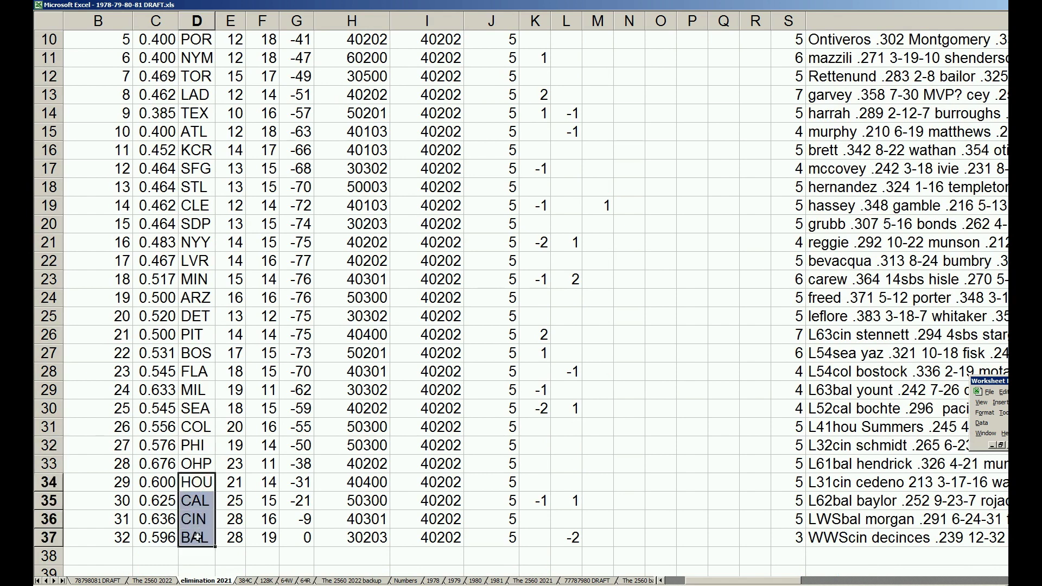
pyautogui.click(124, 462)
pyautogui.scroll(3, 124, 463)
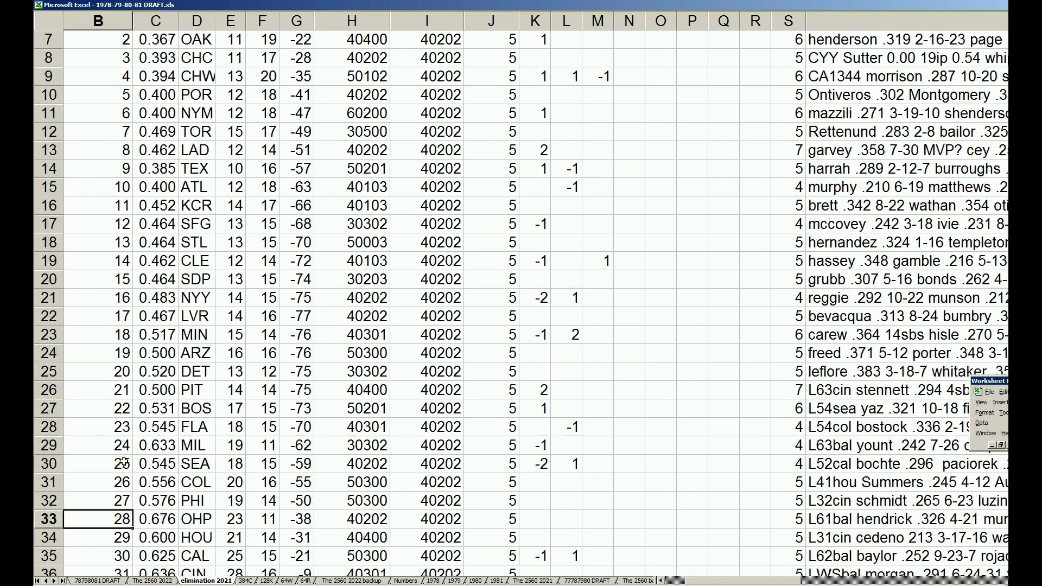
pyautogui.click(206, 135)
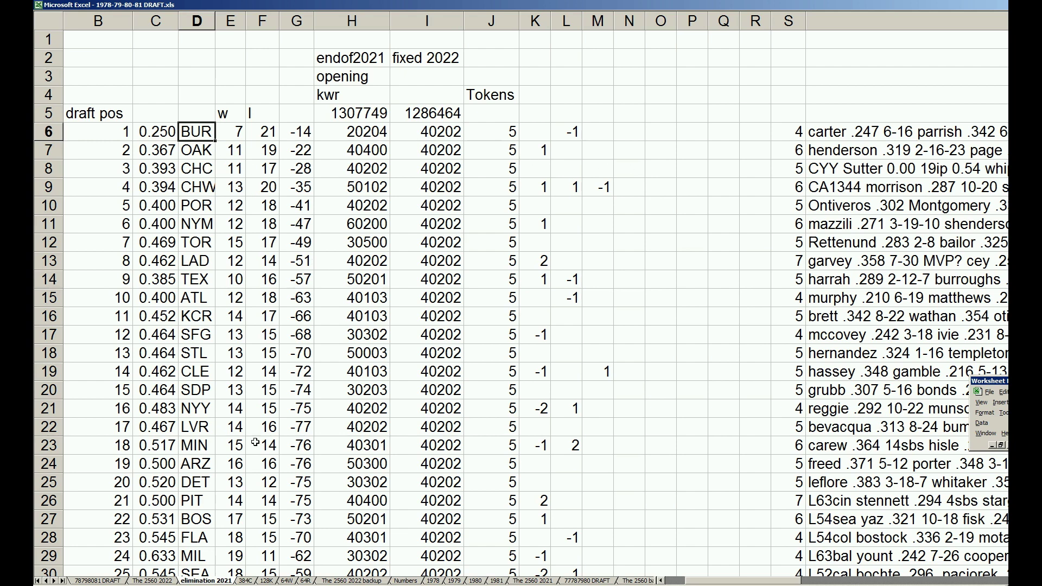
# Step: View the 78798081 DRAFT sheet briefly and go to the first rows of The 2560 2022 sheet
pyautogui.click(97, 580)
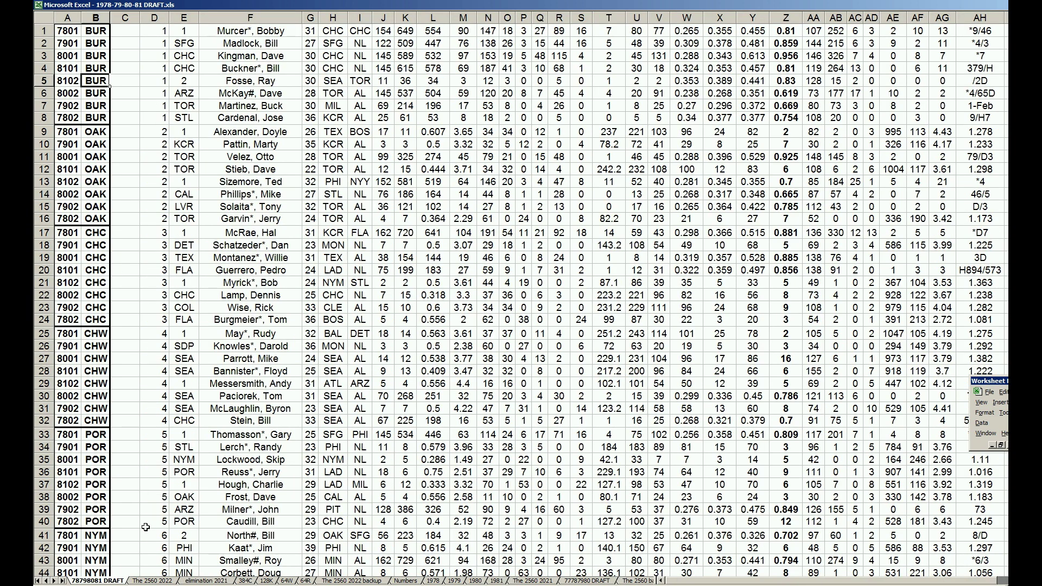
pyautogui.click(158, 581)
pyautogui.click(138, 452)
pyautogui.press('pageup')
pyautogui.press('pageup')
pyautogui.press('pageup')
pyautogui.press('pageup')
pyautogui.press('pageup')
pyautogui.press('pageup')
pyautogui.press('pageup')
pyautogui.press('pageup')
pyautogui.press('pageup')
pyautogui.press('pageup')
pyautogui.press('pageup')
pyautogui.press('pageup')
pyautogui.press('pageup')
pyautogui.press('pageup')
pyautogui.press('pageup')
pyautogui.press('pageup')
pyautogui.press('pageup')
pyautogui.press('pageup')
pyautogui.press('pageup')
pyautogui.press('pageup')
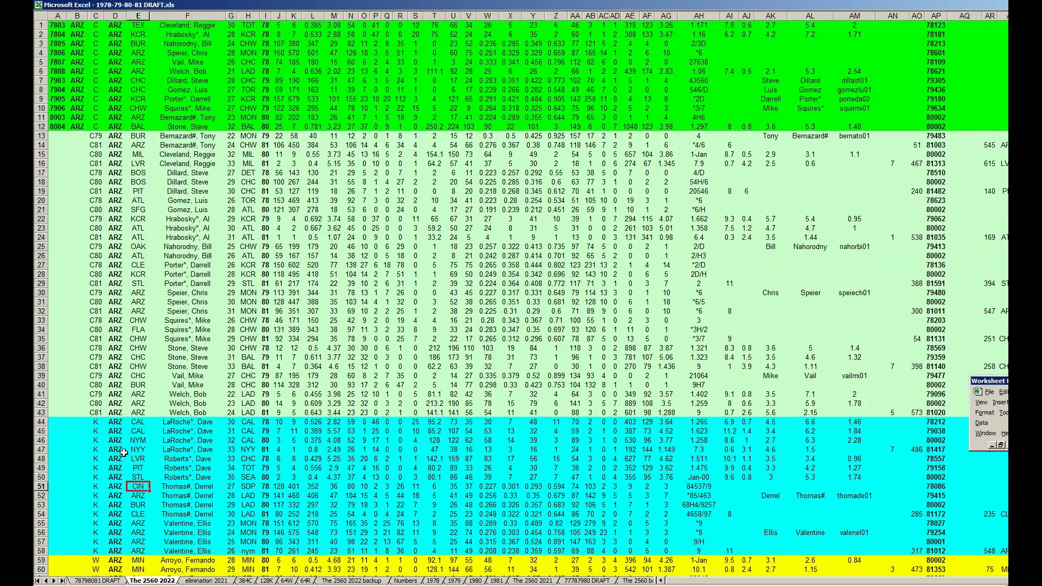
# Step: Examine the ARZ player rows in the bright green and light green sections
pyautogui.click(120, 93)
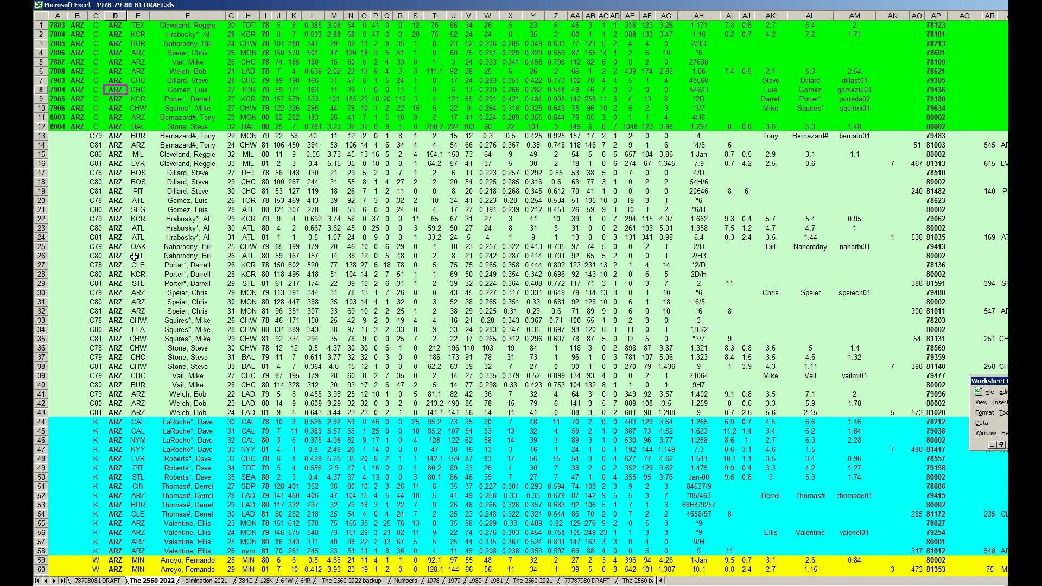
pyautogui.click(118, 180)
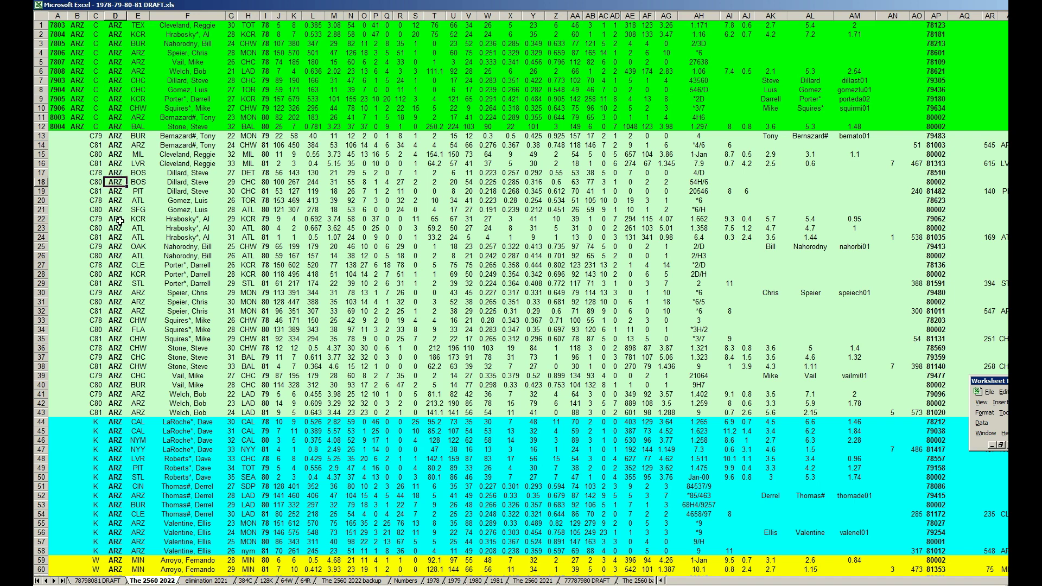
pyautogui.click(117, 53)
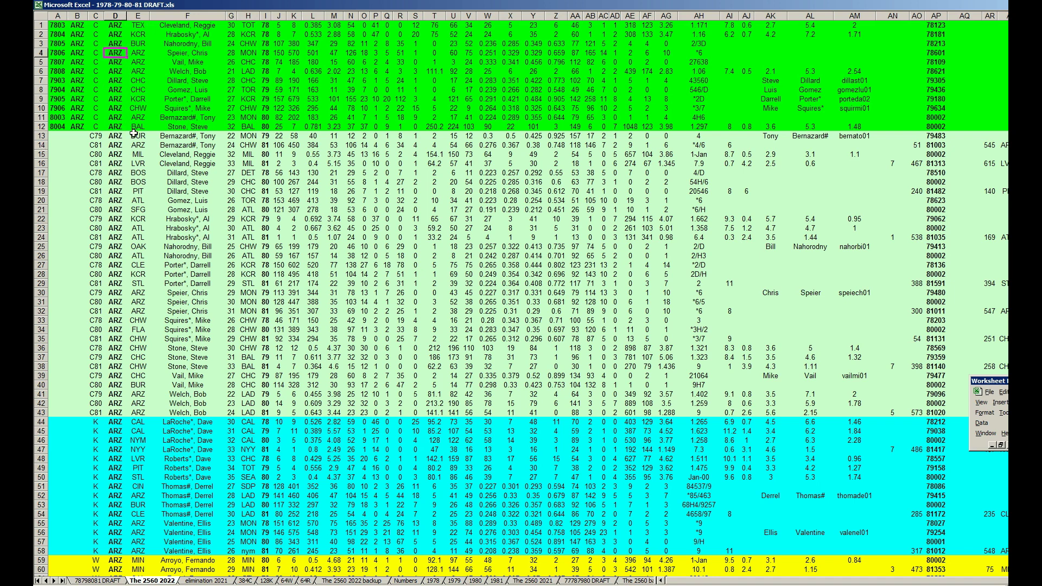
pyautogui.click(116, 211)
# Step: Look through the colour-coded team blocks from ARZ to the final TOR rows and the unassigned players below them
pyautogui.press('pagedown')
pyautogui.press('pagedown')
pyautogui.press('pagedown')
pyautogui.press('pagedown')
pyautogui.press('pagedown')
pyautogui.press('pagedown')
pyautogui.press('pagedown')
pyautogui.press('pagedown')
pyautogui.press('pagedown')
pyautogui.press('pagedown')
pyautogui.press('pagedown')
pyautogui.press('pagedown')
pyautogui.press('pagedown')
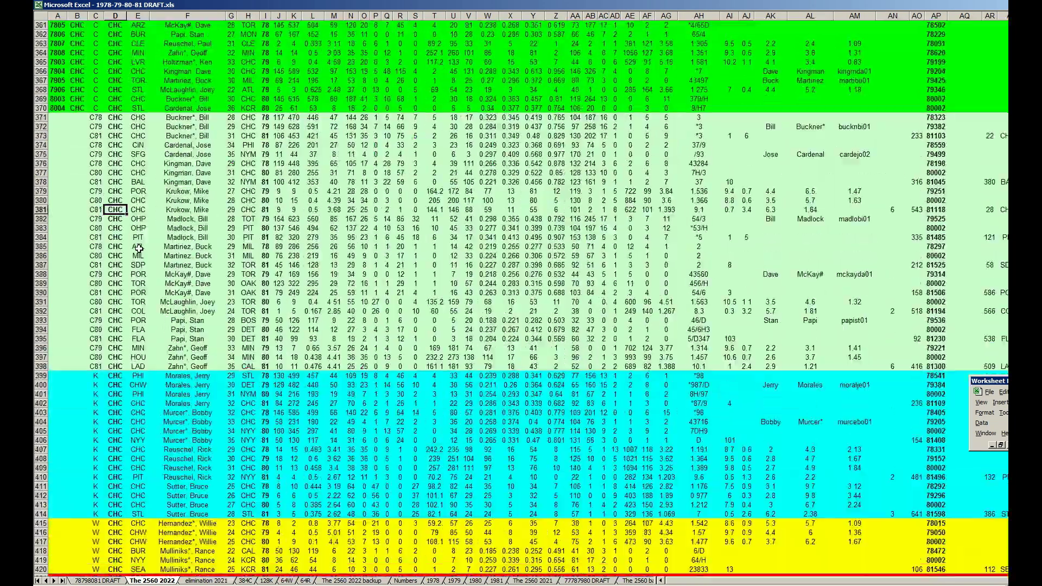
pyautogui.press('pagedown')
pyautogui.press('pagedown')
pyautogui.press('pagedown')
pyautogui.press('pagedown')
pyautogui.press('pagedown')
pyautogui.press('pagedown')
pyautogui.press('pagedown')
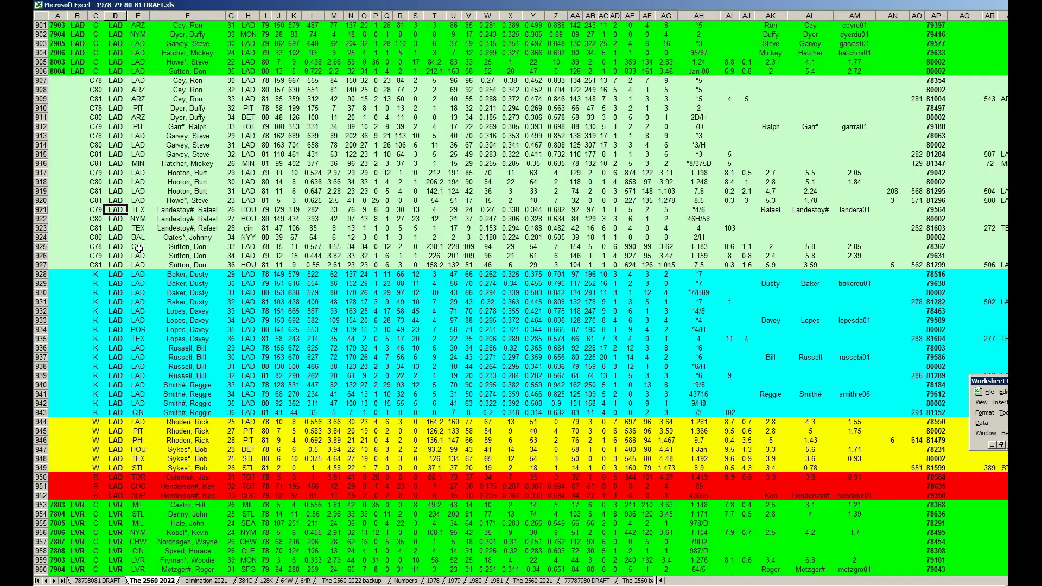
pyautogui.press('pagedown')
pyautogui.press('pagedown')
pyautogui.press('pagedown')
pyautogui.press('pagedown')
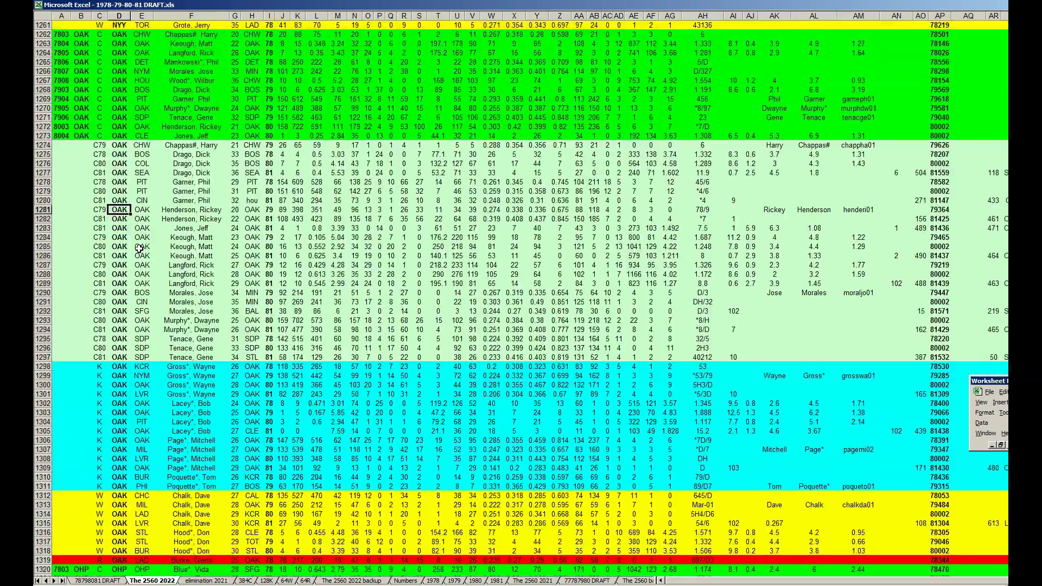
pyautogui.press('pagedown')
pyautogui.press('pagedown')
pyautogui.press('pagedown')
pyautogui.press('pagedown')
pyautogui.press('pagedown')
pyautogui.press('pagedown')
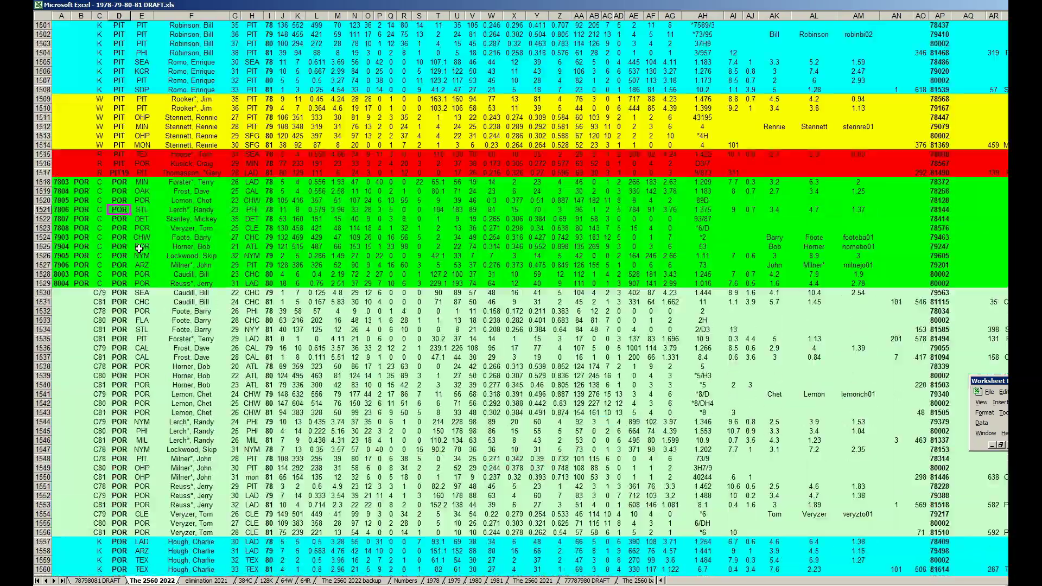
pyautogui.press('pagedown')
pyautogui.press('pagedown')
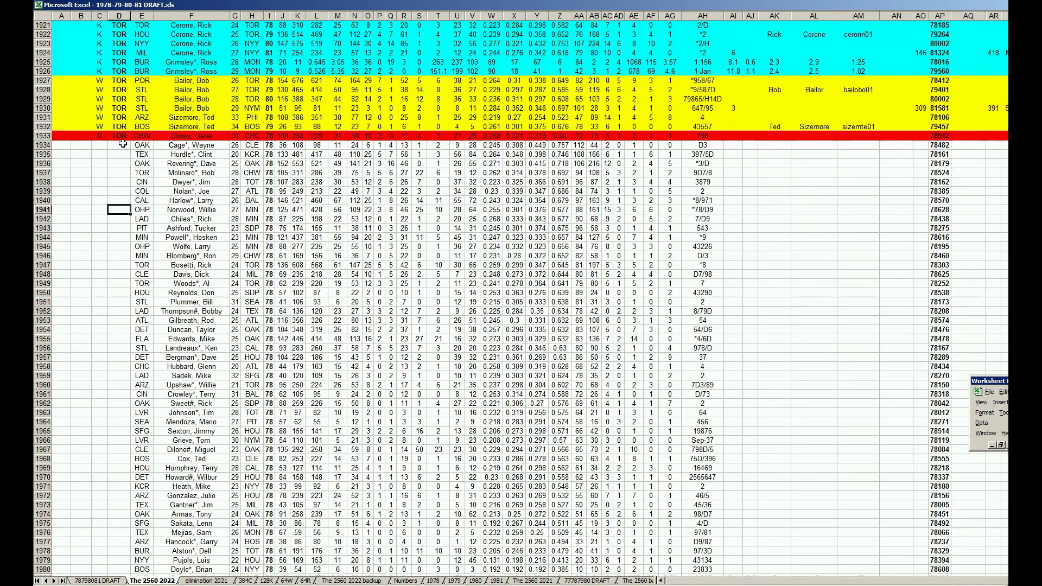
# Step: Highlight the last TOR row, the unassigned player rows below it, and the first group of 1980 player rows
pyautogui.click(44, 136)
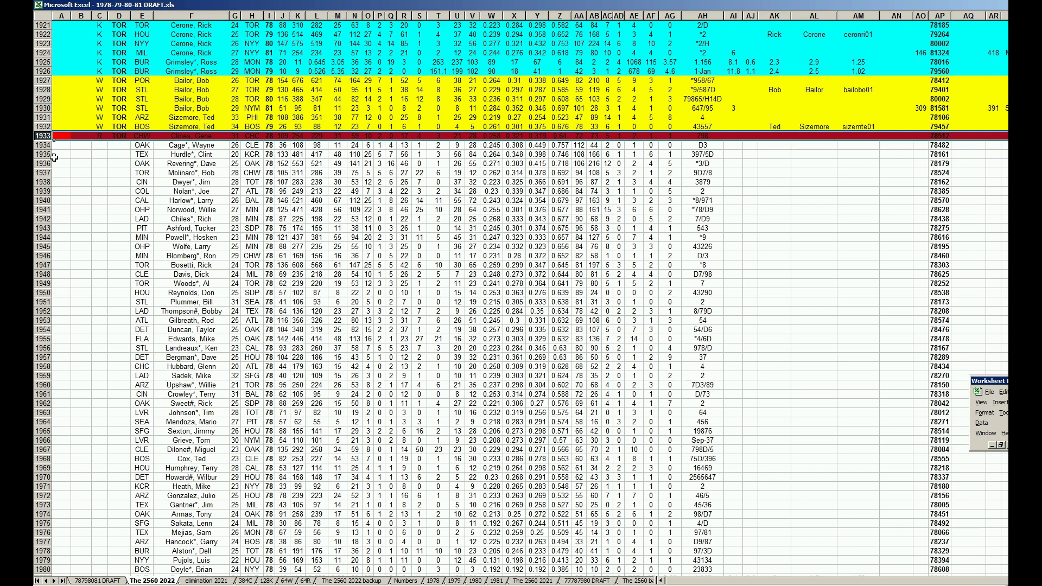
pyautogui.moveTo(48, 145); pyautogui.dragTo(141, 94)
pyautogui.scroll(15, 141, 94)
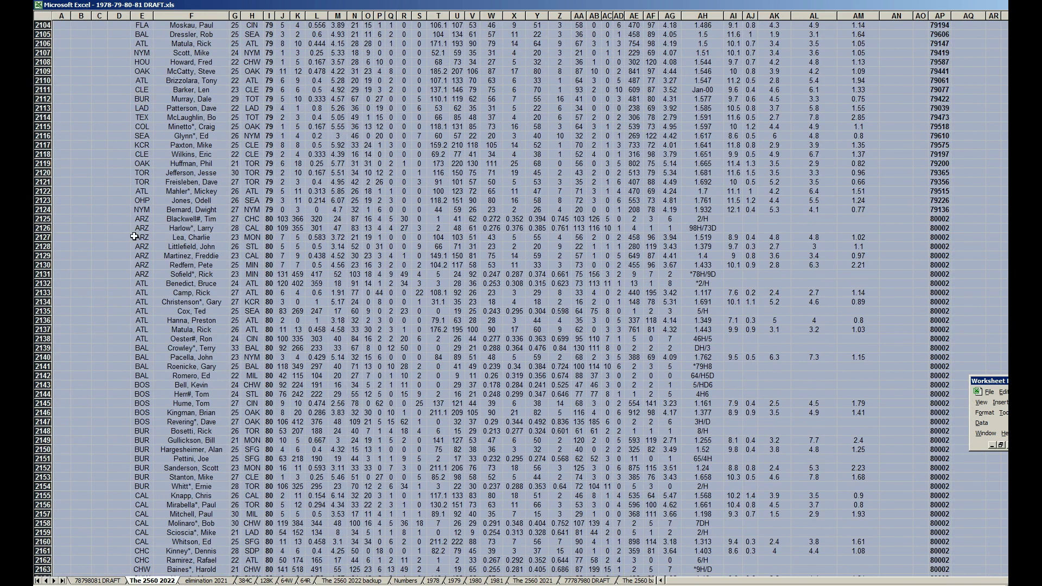
pyautogui.moveTo(47, 217); pyautogui.dragTo(98, 413)
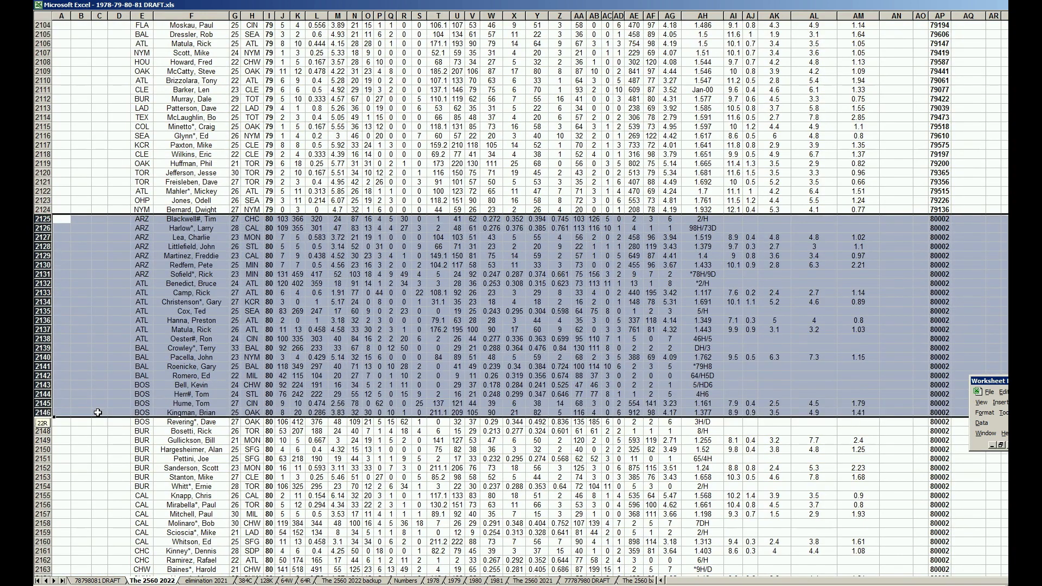
pyautogui.click(143, 228)
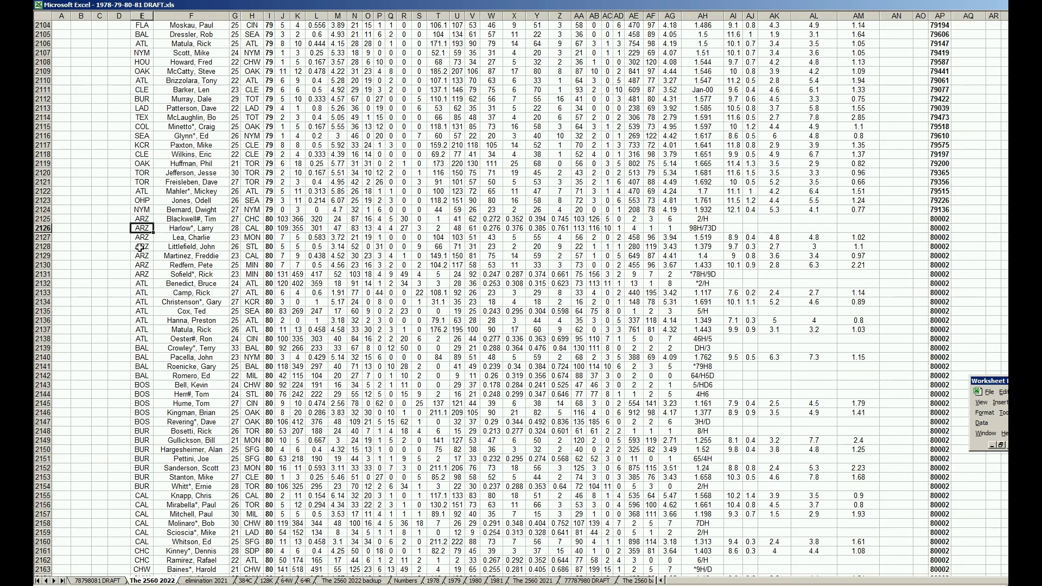
# Step: Look through the remaining unassigned 1980 players and highlight the 1981 player rows starting at row 2288
pyautogui.moveTo(115, 258); pyautogui.dragTo(111, 268)
pyautogui.scroll(-17, 103, 288)
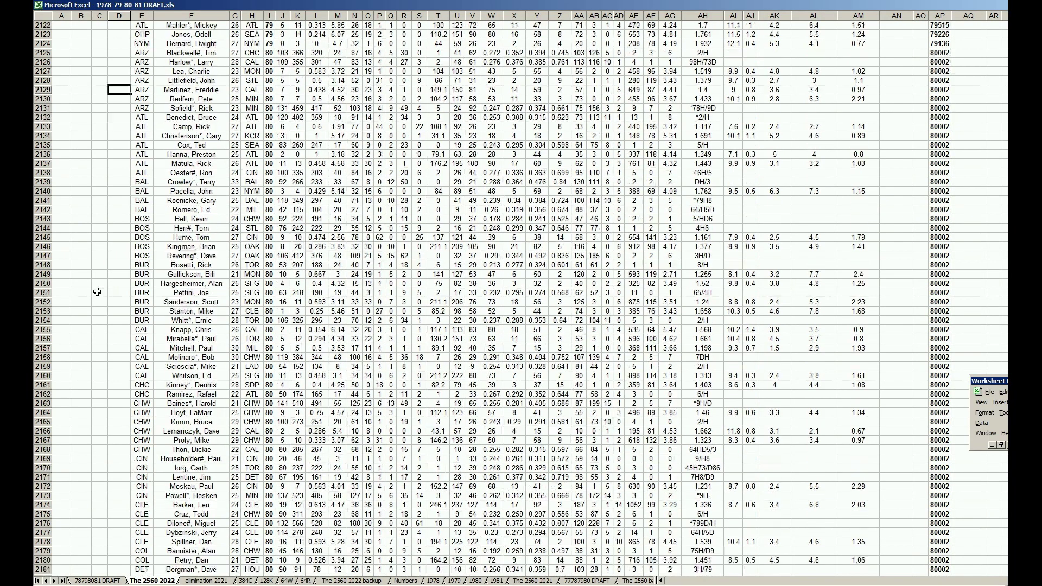
pyautogui.scroll(-20, 101, 292)
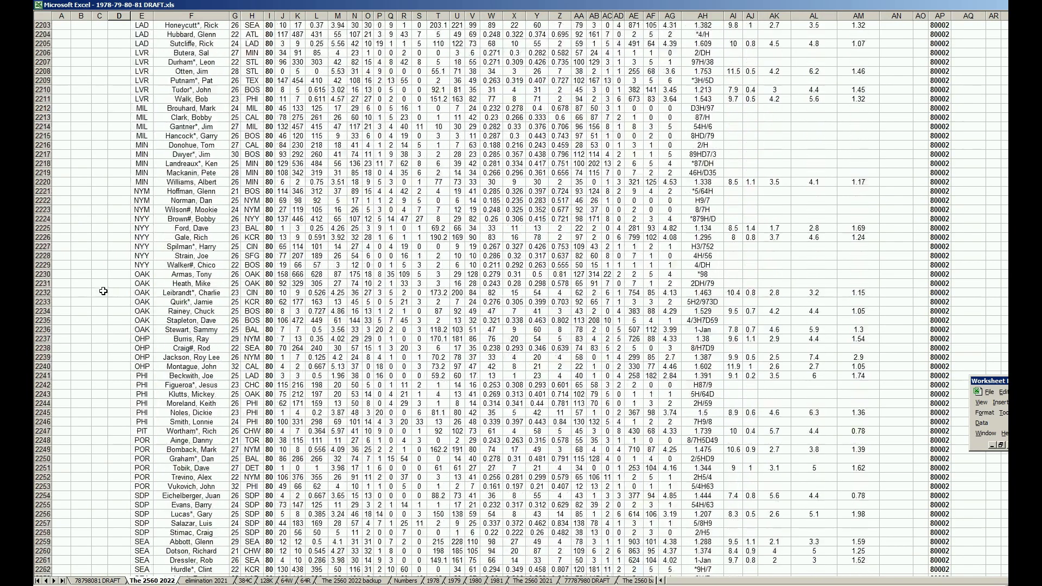
pyautogui.scroll(-9, 104, 298)
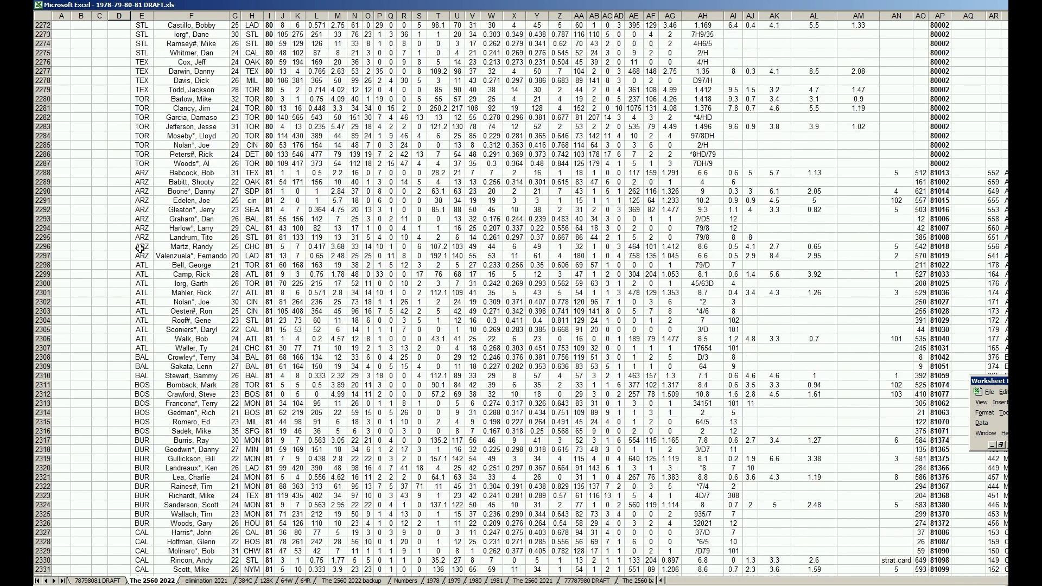
pyautogui.moveTo(45, 174); pyautogui.dragTo(70, 580)
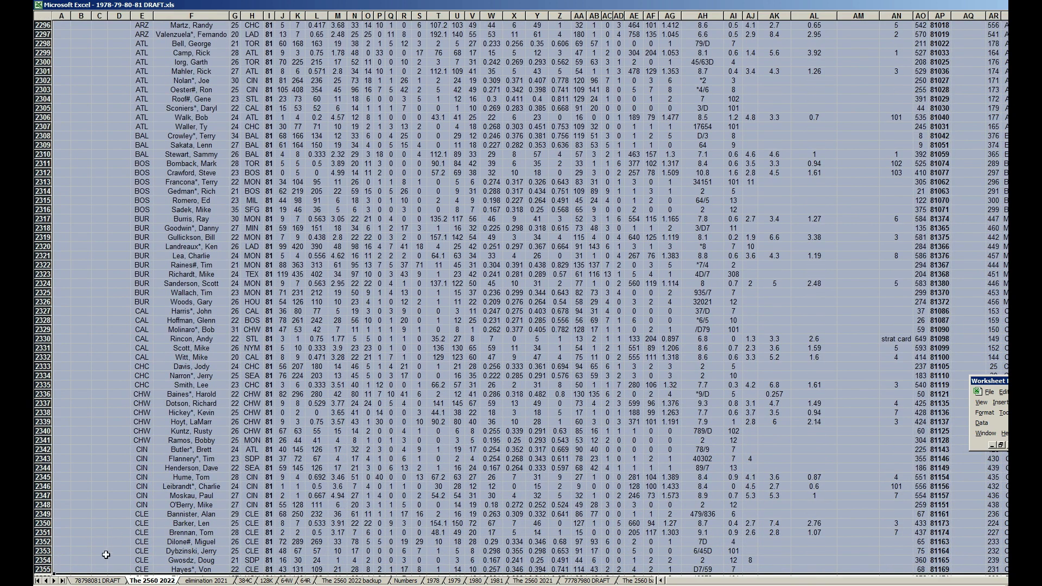
pyautogui.click(101, 519)
# Step: Go back up through the team blocks to the BUR block starting at row 245
pyautogui.press('pageup')
pyautogui.press('pageup')
pyautogui.press('pageup')
pyautogui.press('pageup')
pyautogui.press('pageup')
pyautogui.press('pageup')
pyautogui.press('pageup')
pyautogui.press('pageup')
pyautogui.press('pageup')
pyautogui.press('pageup')
pyautogui.press('pageup')
pyautogui.press('pageup')
pyautogui.press('pageup')
pyautogui.press('pageup')
pyautogui.press('pageup')
pyautogui.press('pageup')
pyautogui.press('pageup')
pyautogui.press('pageup')
pyautogui.press('pageup')
pyautogui.press('pageup')
pyautogui.press('pageup')
pyautogui.press('pageup')
pyautogui.press('pageup')
pyautogui.press('pageup')
pyautogui.press('pageup')
pyautogui.press('pageup')
pyautogui.press('pageup')
pyautogui.press('pageup')
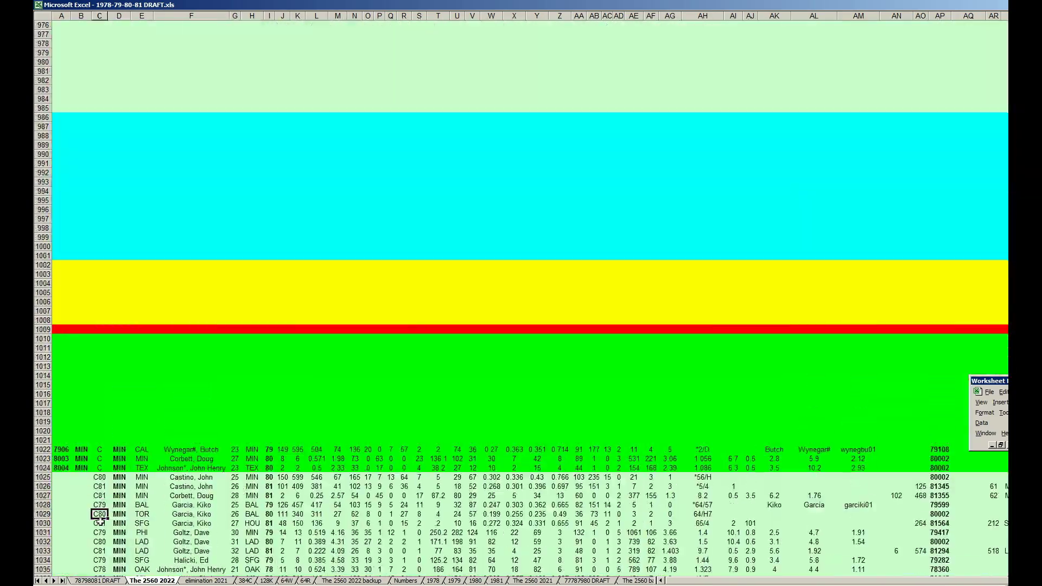
pyautogui.press('pageup')
pyautogui.press('pageup')
pyautogui.press('pageup')
pyautogui.press('pageup')
pyautogui.press('pageup')
pyautogui.press('pageup')
pyautogui.press('pageup')
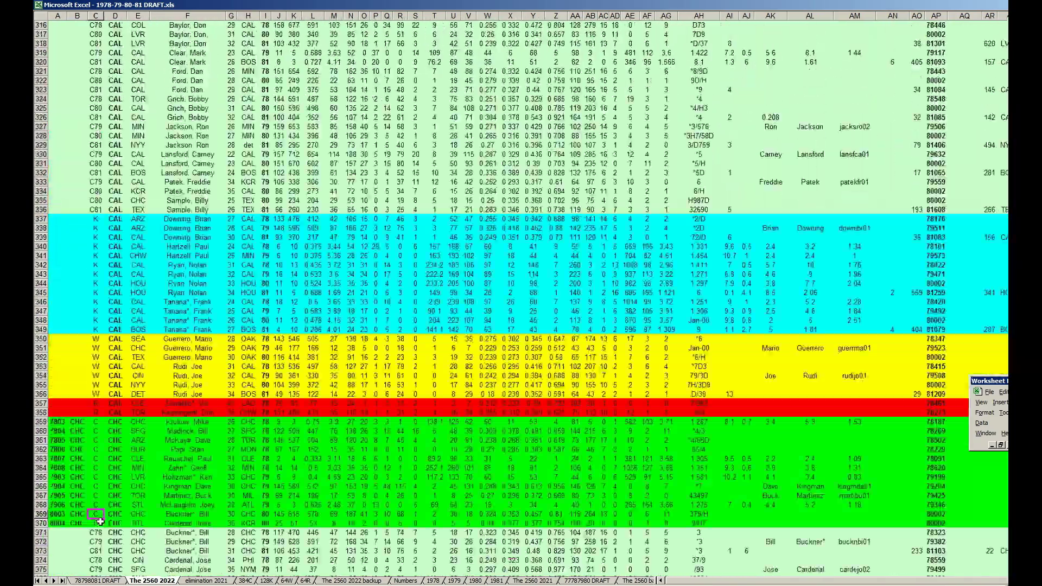
pyautogui.press('pagedown')
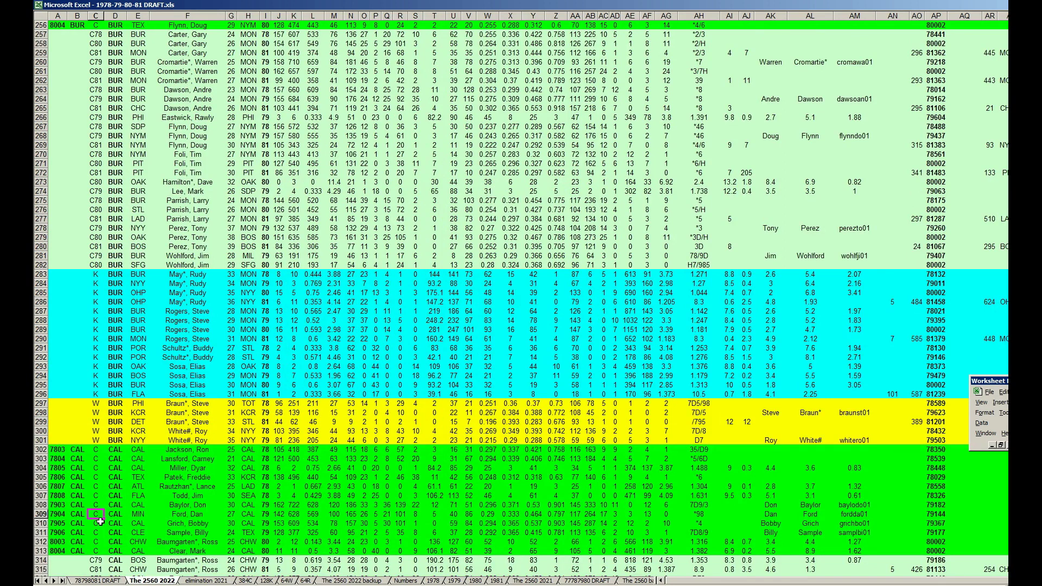
pyautogui.scroll(6, 100, 522)
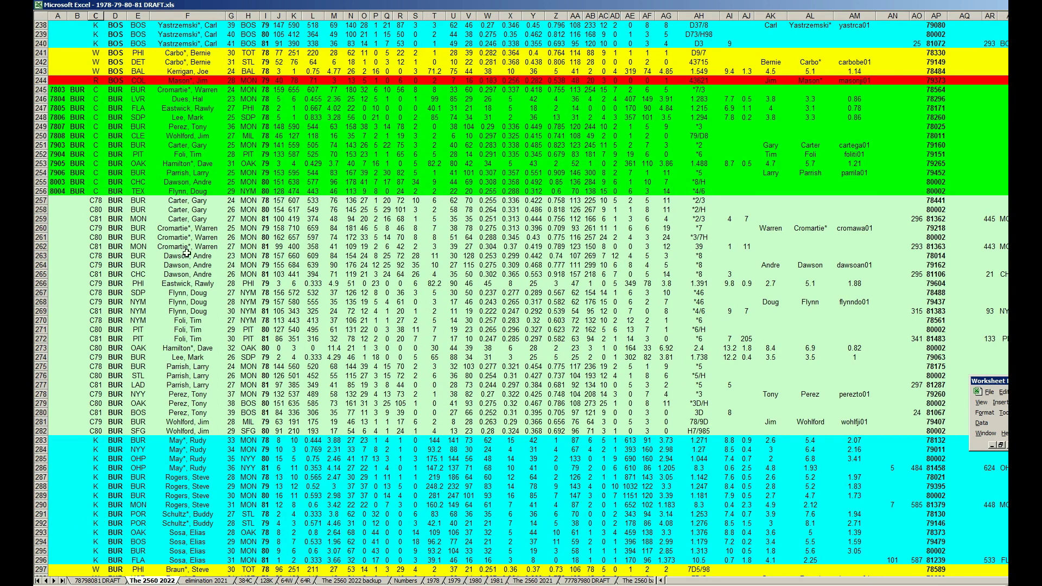
# Step: Highlight BUR's bright green rows 245–256, the light green rows 257–282, and the player names in rows 245–256
pyautogui.moveTo(41, 89); pyautogui.dragTo(53, 191)
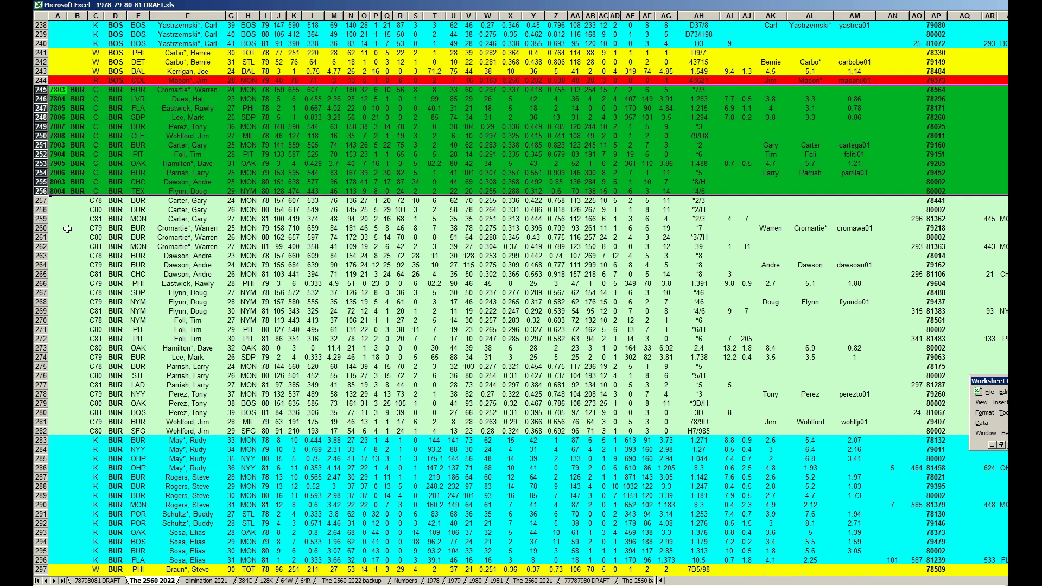
pyautogui.moveTo(42, 201); pyautogui.dragTo(56, 432)
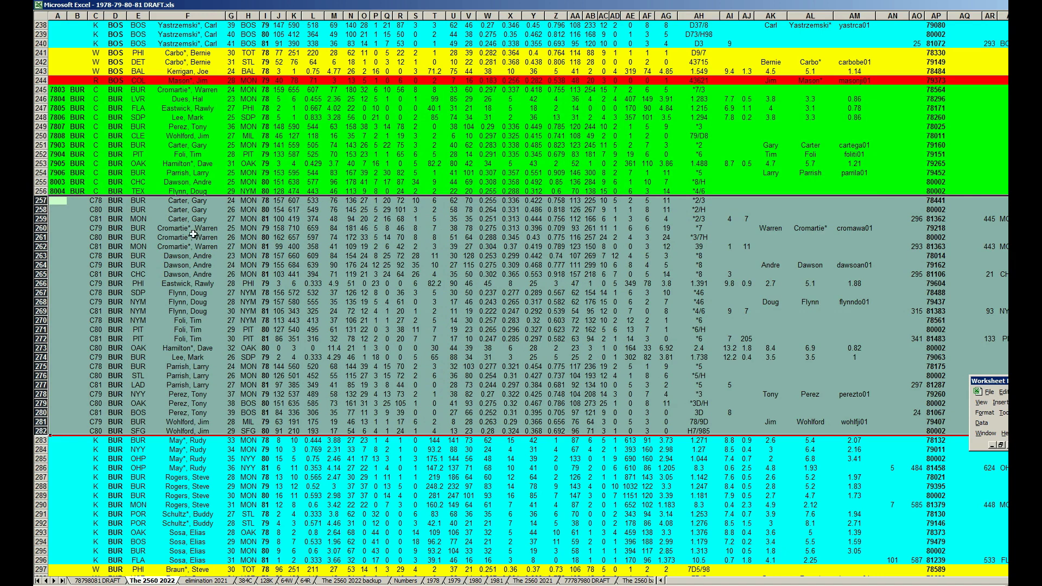
pyautogui.moveTo(192, 90); pyautogui.dragTo(194, 189)
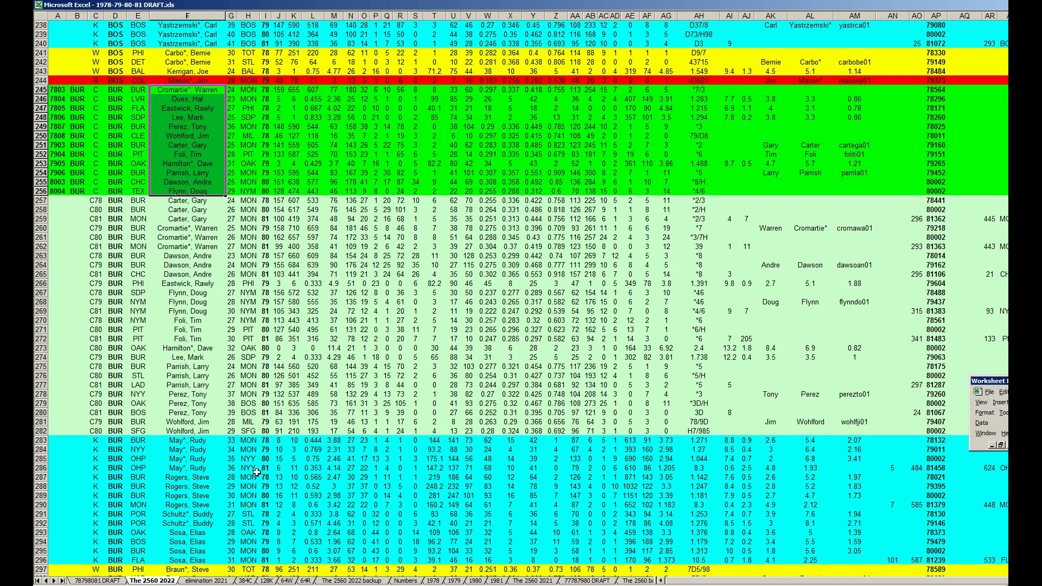
# Step: Switch to the 384C sheet and go back up to its first rows
pyautogui.click(242, 580)
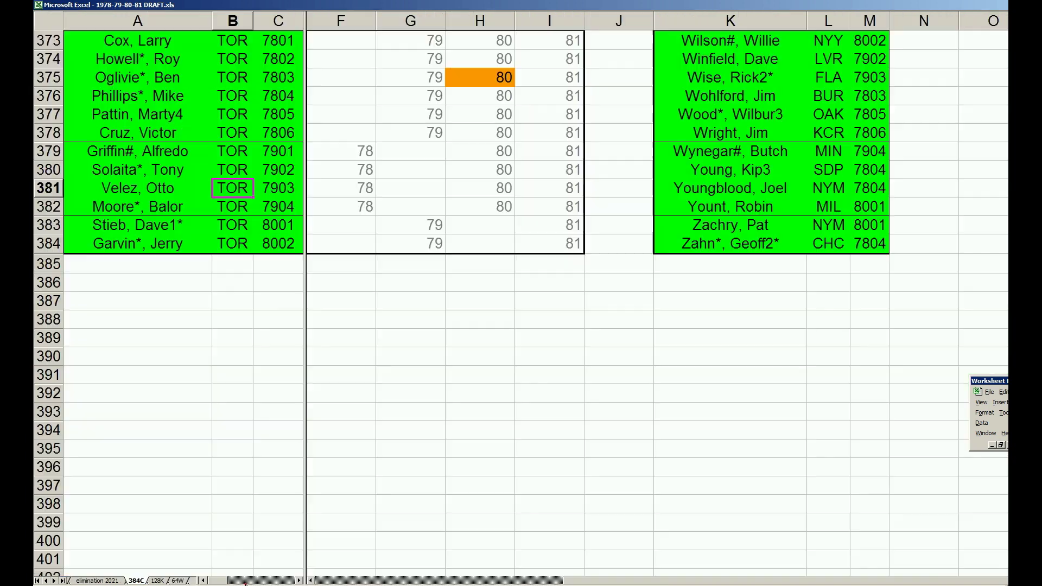
pyautogui.click(165, 450)
pyautogui.press('pageup')
pyautogui.press('pageup')
pyautogui.press('pageup')
pyautogui.press('pageup')
pyautogui.press('pageup')
pyautogui.press('pageup')
pyautogui.press('pageup')
pyautogui.press('pageup')
pyautogui.press('pageup')
pyautogui.press('pageup')
pyautogui.press('pageup')
pyautogui.press('pageup')
pyautogui.press('pageup')
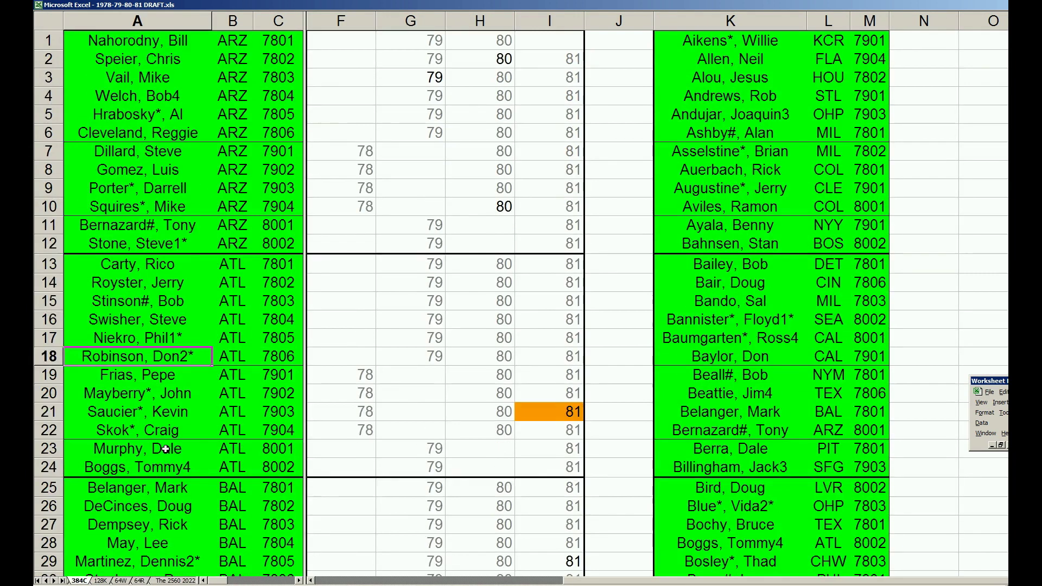
# Step: Move down to the BUR block on rows 49–60, check its first player's row, and highlight the draft codes in C49:C60
pyautogui.click(219, 331)
pyautogui.scroll(-5, 219, 330)
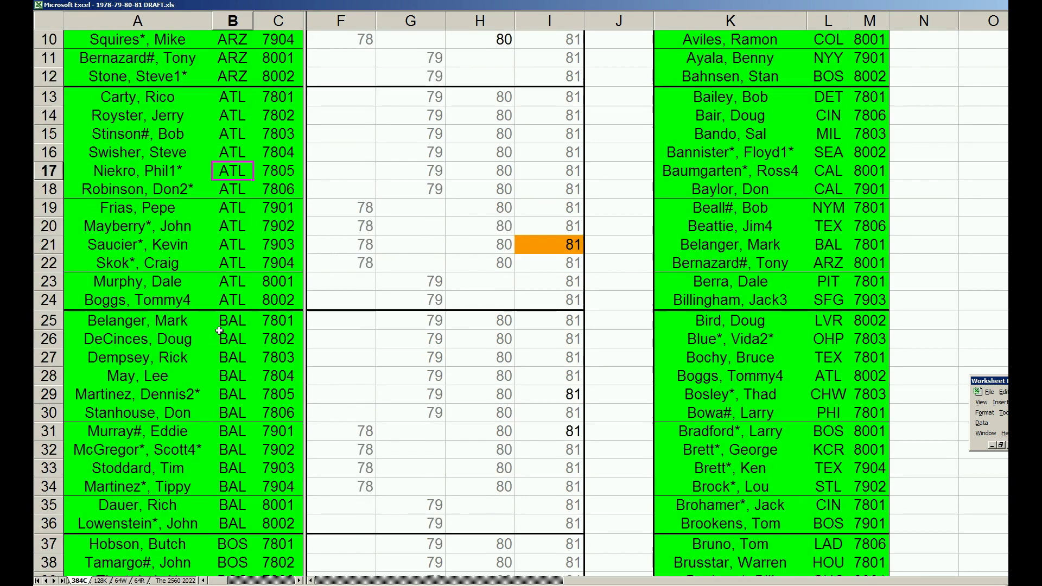
pyautogui.scroll(-2, 219, 331)
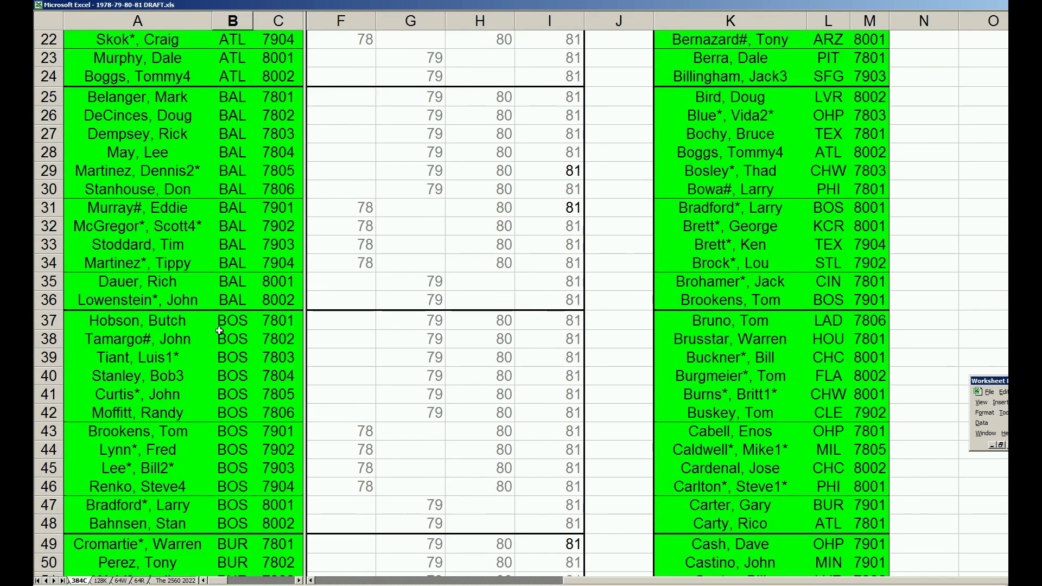
pyautogui.scroll(-5, 219, 330)
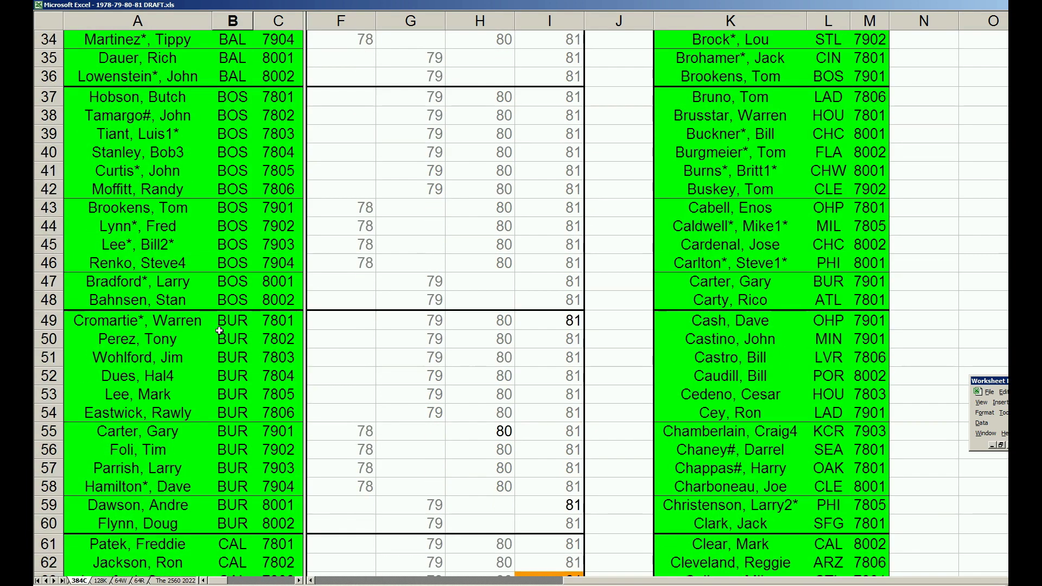
pyautogui.moveTo(143, 264); pyautogui.dragTo(255, 279)
pyautogui.click(563, 266)
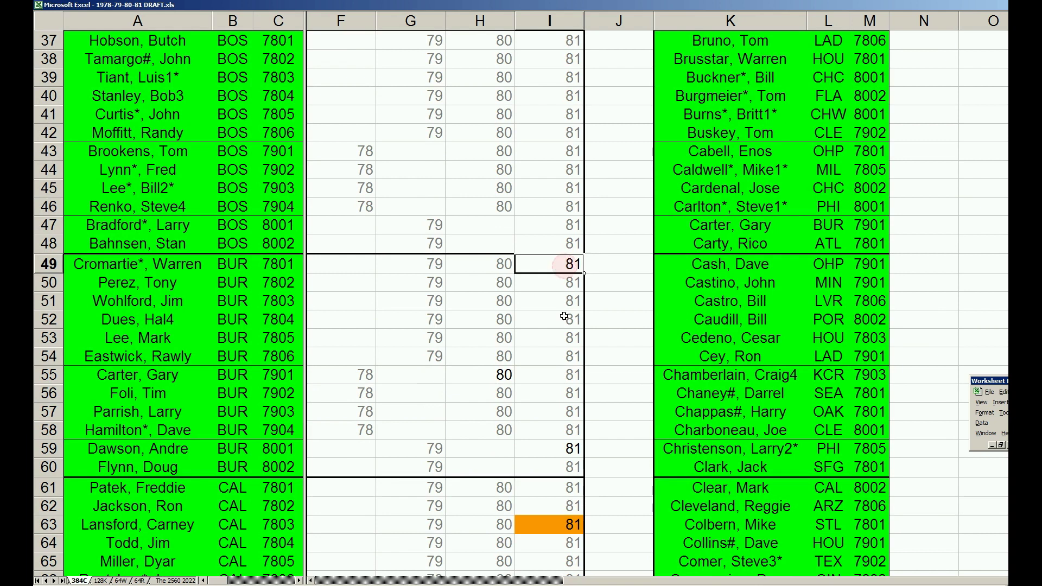
pyautogui.click(338, 272)
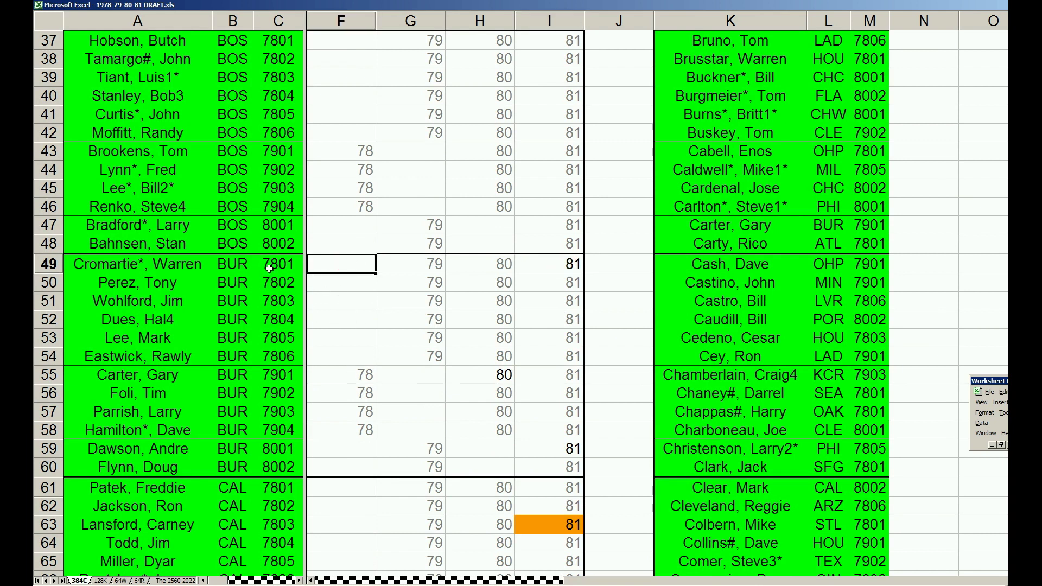
pyautogui.moveTo(271, 263); pyautogui.dragTo(288, 467)
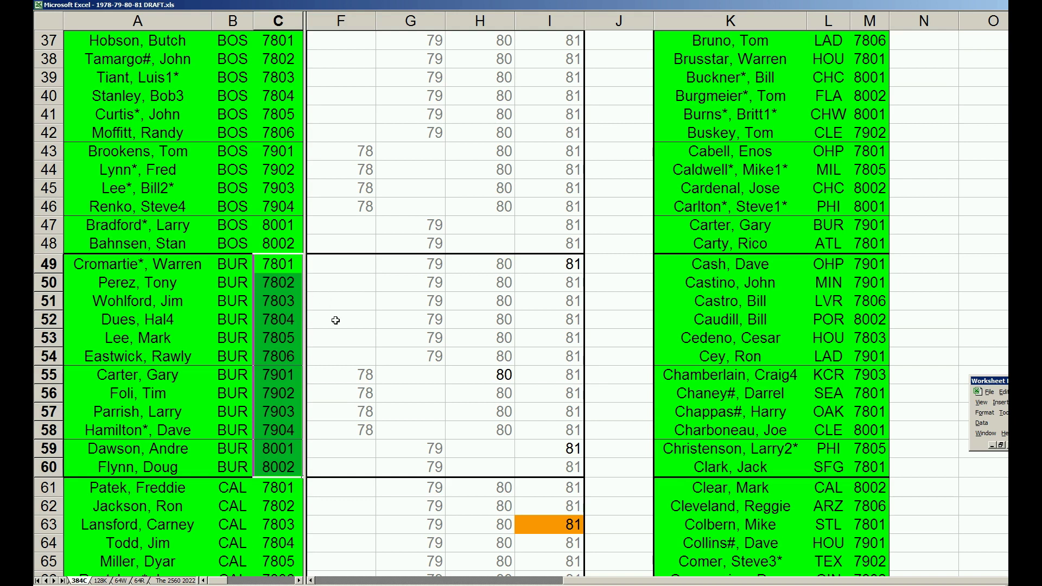
# Step: Examine BUR's season cells, selecting the blank F49 and the bold entries in I49, H55 and I59
pyautogui.click(339, 266)
pyautogui.click(566, 265)
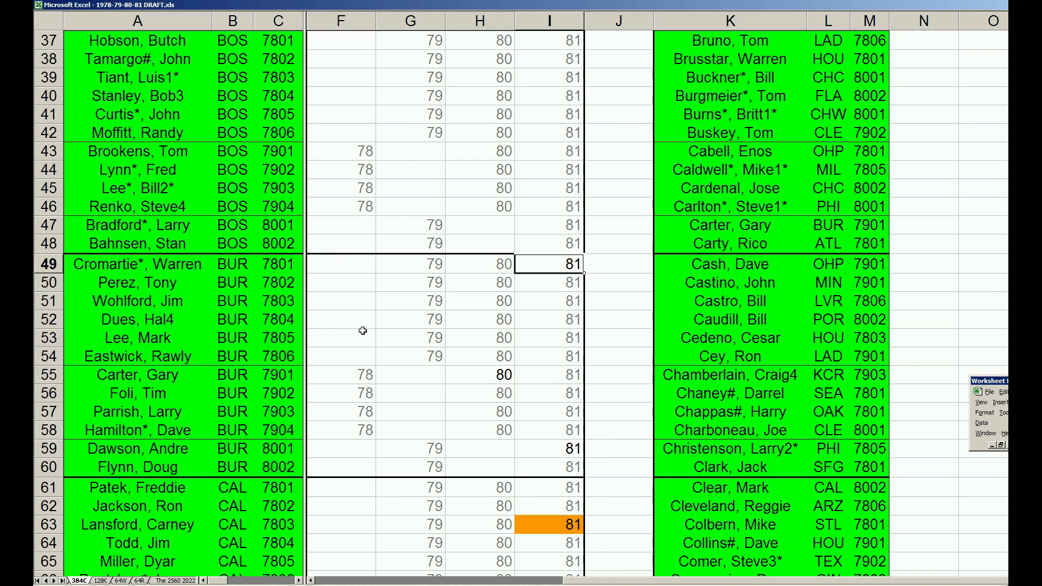
pyautogui.click(485, 381)
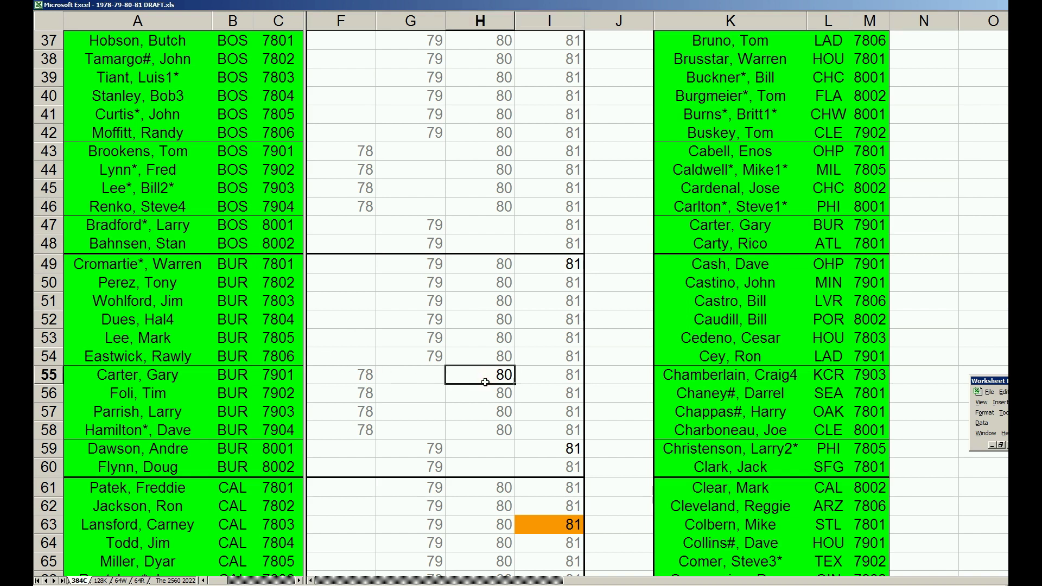
pyautogui.click(568, 452)
pyautogui.click(237, 416)
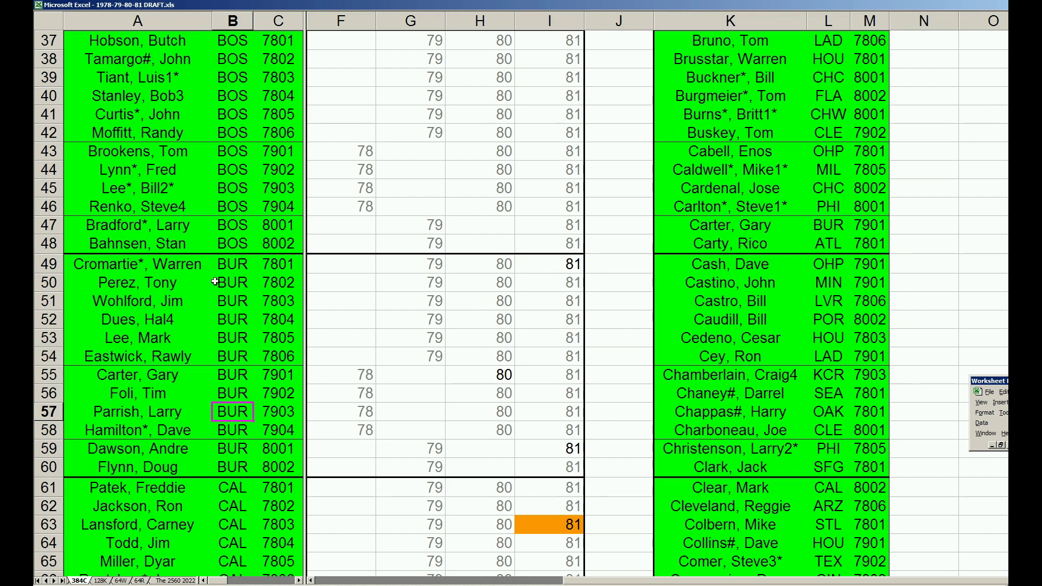
pyautogui.moveTo(274, 584)
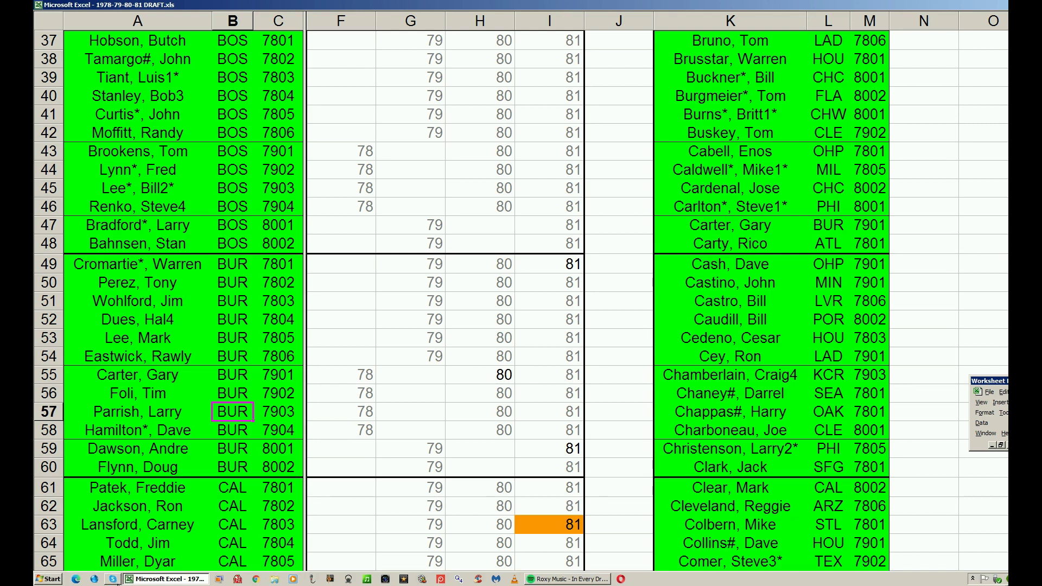
pyautogui.click(357, 267)
pyautogui.click(564, 270)
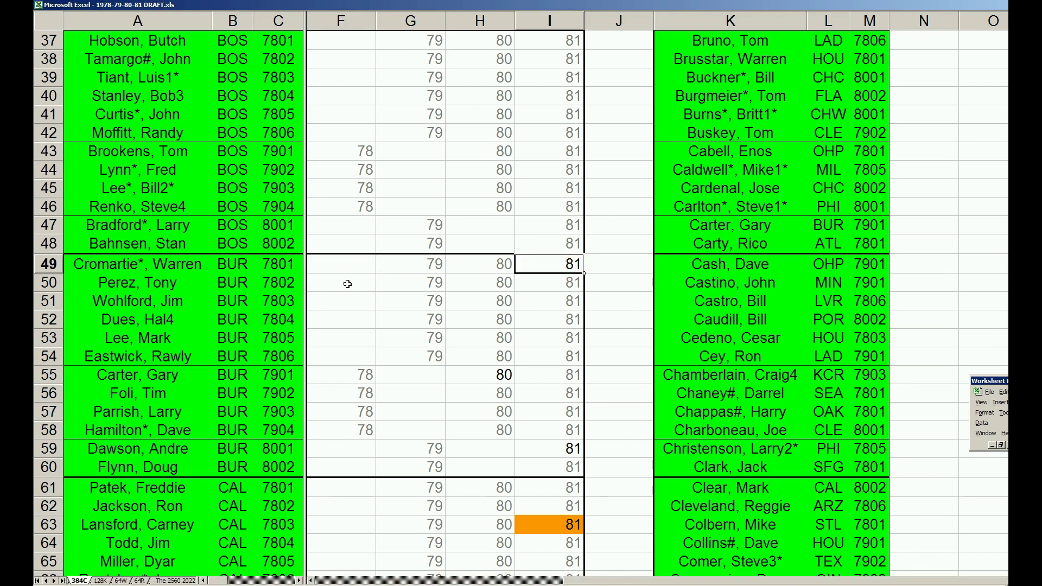
pyautogui.click(493, 380)
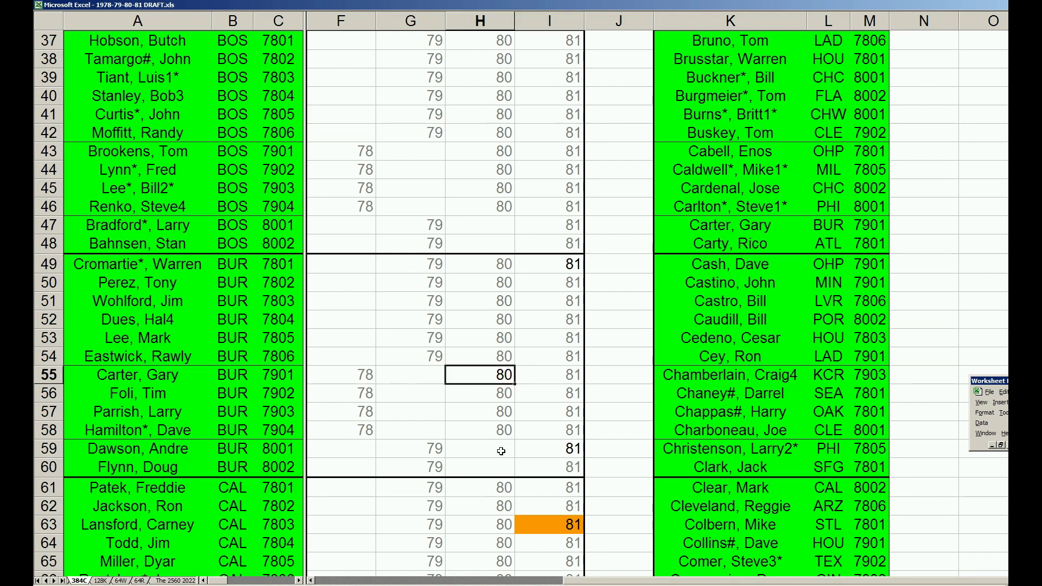
pyautogui.click(568, 446)
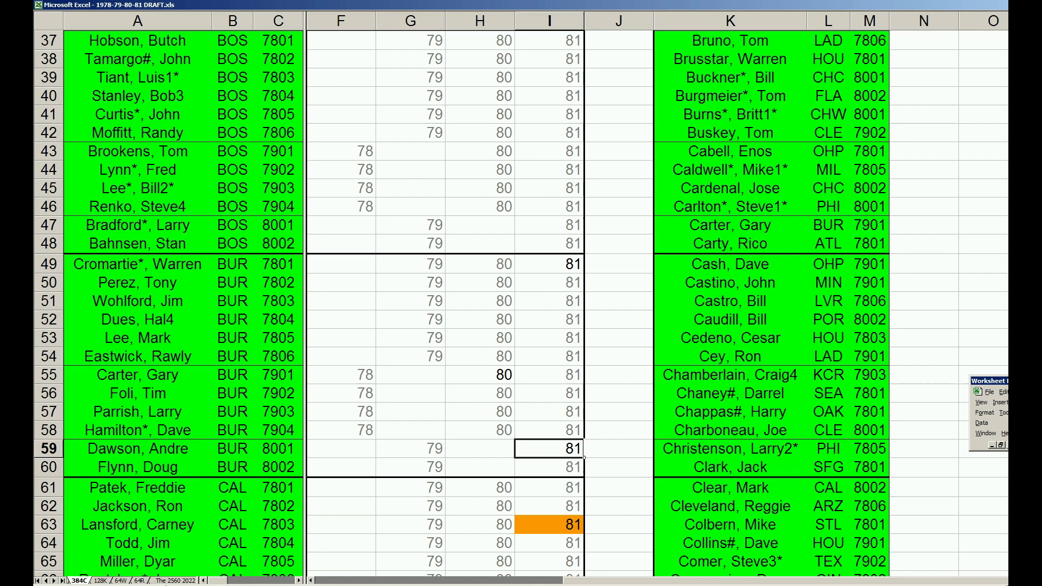
# Step: Go back to the sheet named The 2560 2022
pyautogui.click(174, 581)
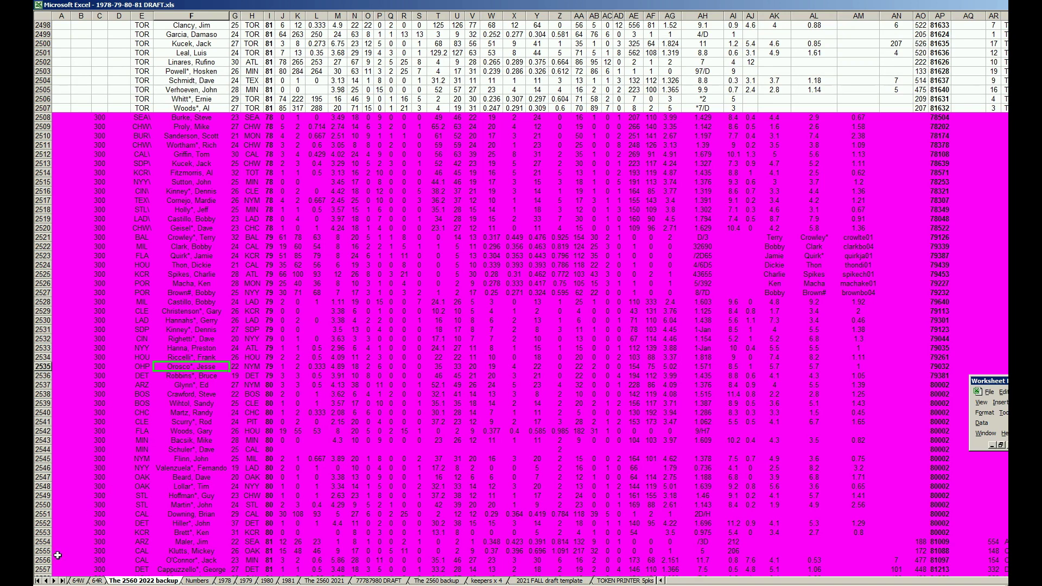
pyautogui.click(48, 579)
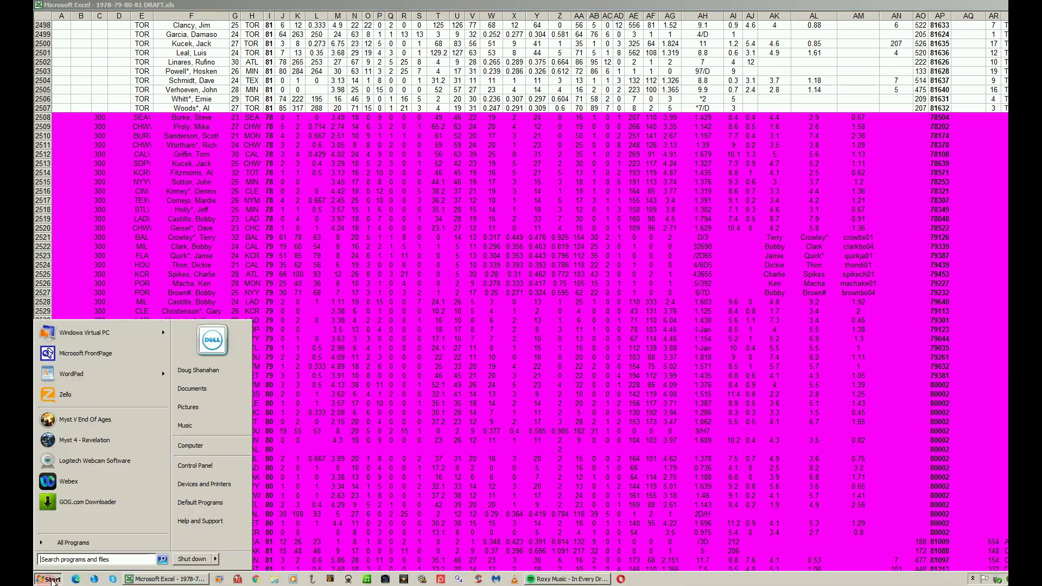
pyautogui.click(439, 191)
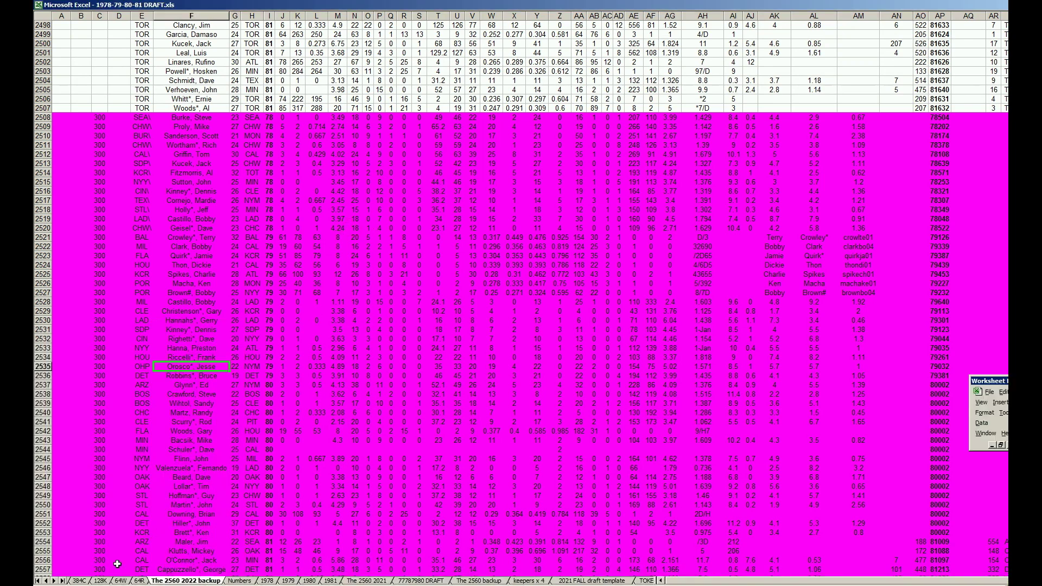
pyautogui.click(48, 581)
pyautogui.click(48, 581)
pyautogui.click(48, 581)
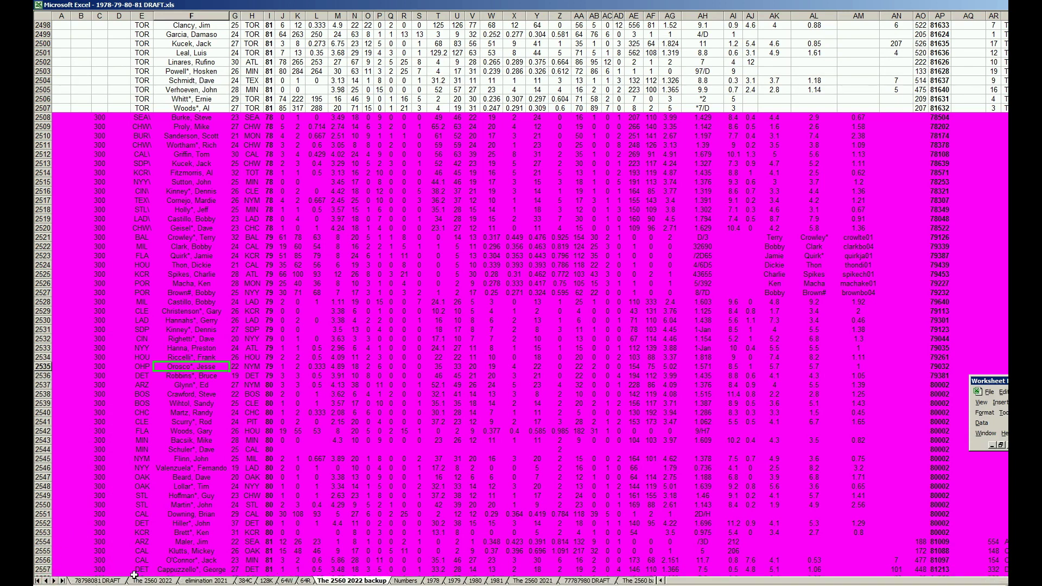
pyautogui.click(146, 581)
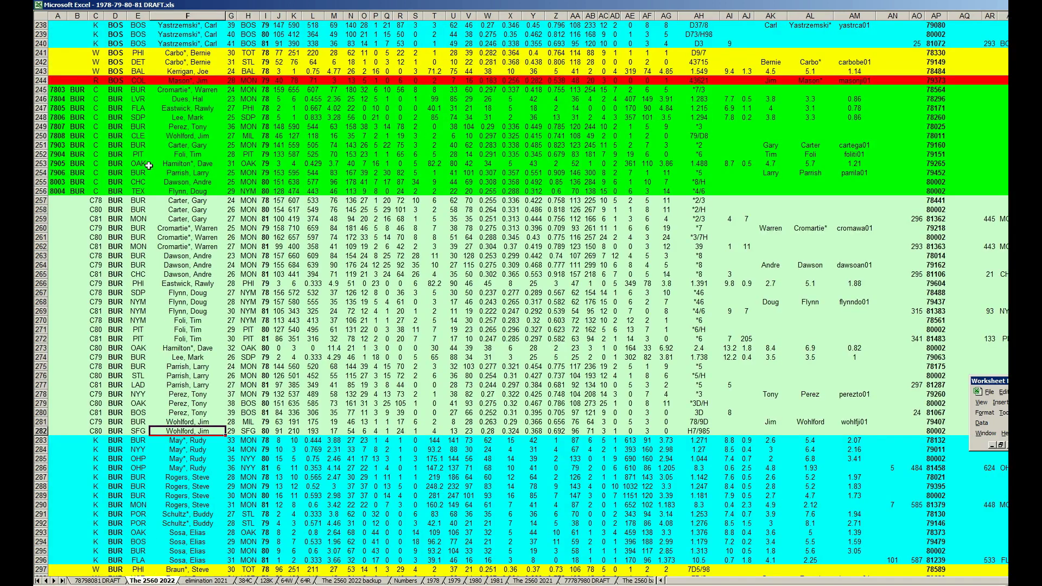
# Step: Highlight rows 287–290 in BUR's light blue K group and select the player names in rows 284 and 293
pyautogui.click(115, 219)
pyautogui.scroll(-10, 98, 202)
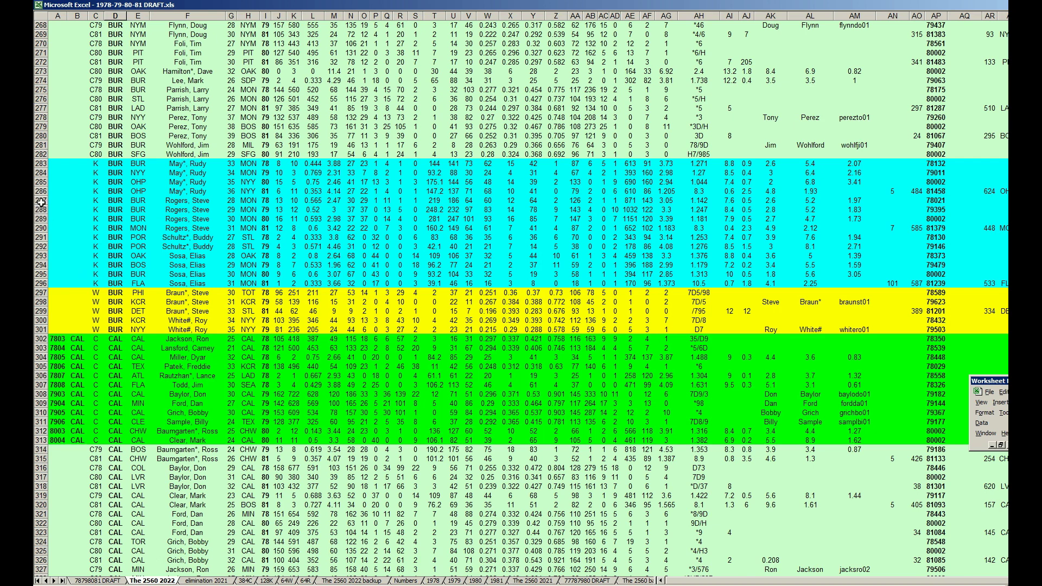
pyautogui.moveTo(42, 200); pyautogui.dragTo(42, 224)
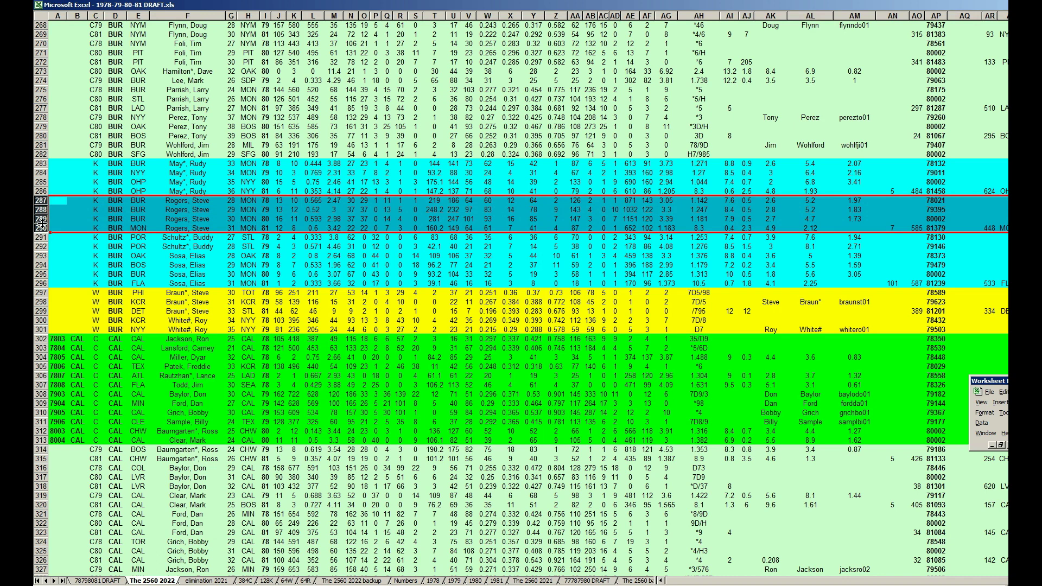
pyautogui.click(185, 170)
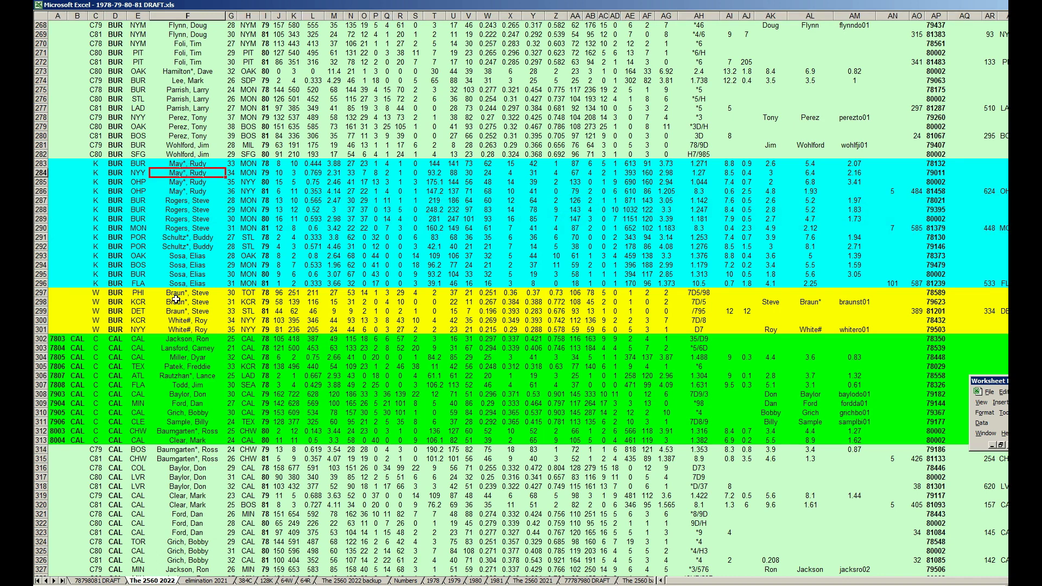
pyautogui.click(193, 258)
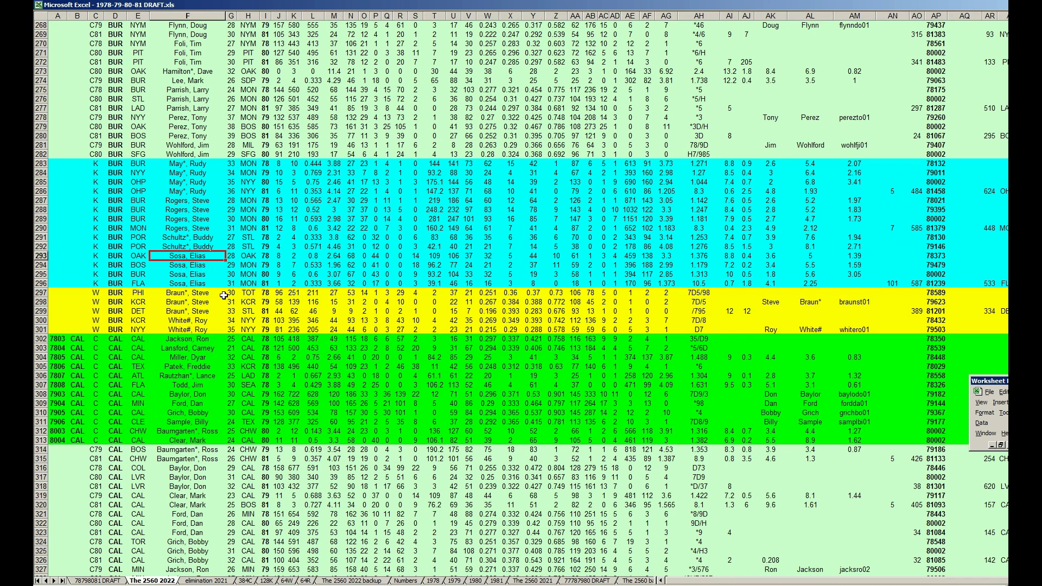
# Step: Highlight rows 287–290 again, and select the player's season in row 287 and his name in row 290
pyautogui.moveTo(43, 201); pyautogui.dragTo(80, 227)
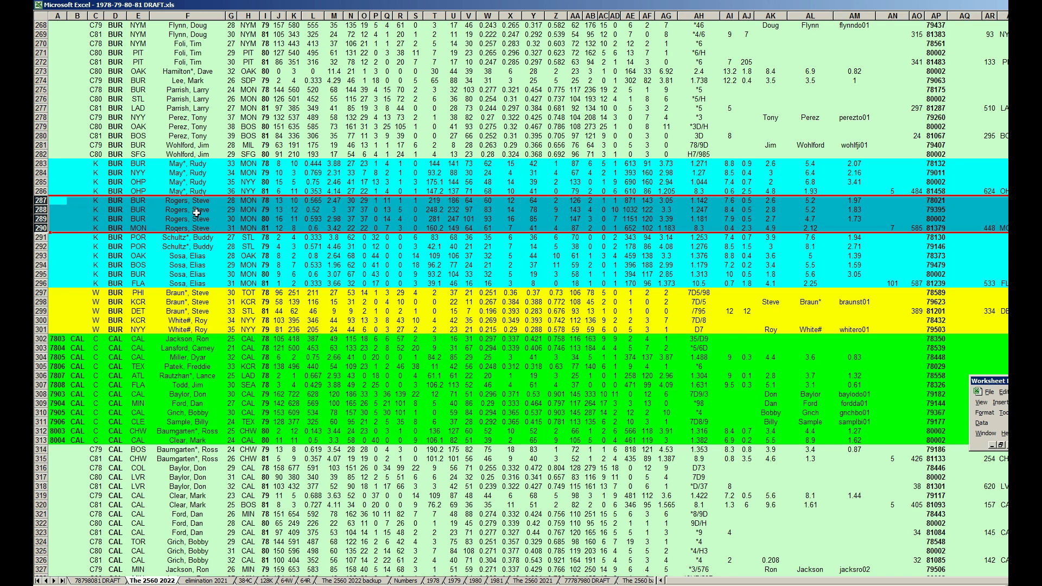
pyautogui.click(264, 200)
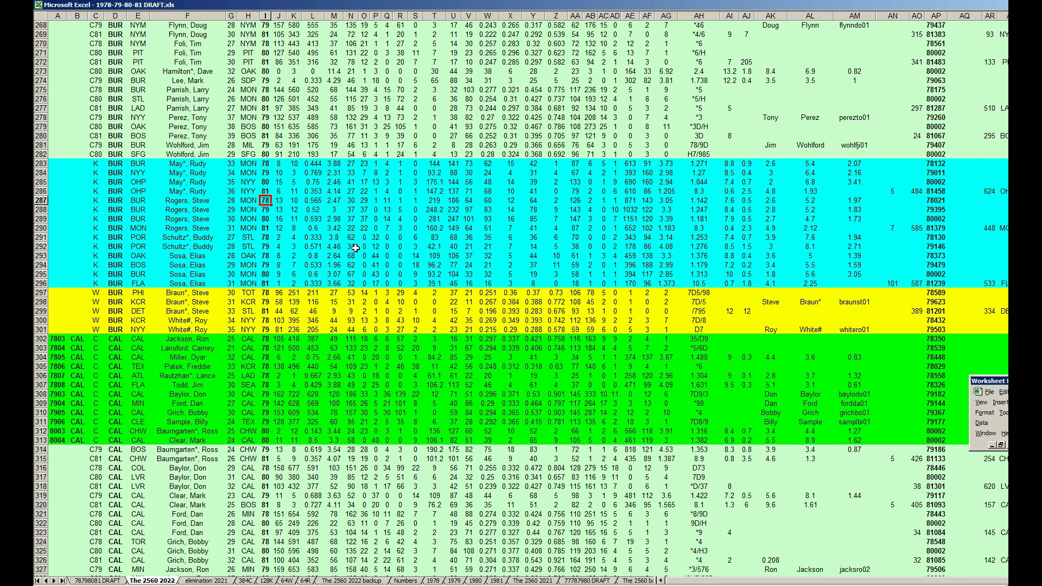
pyautogui.click(181, 230)
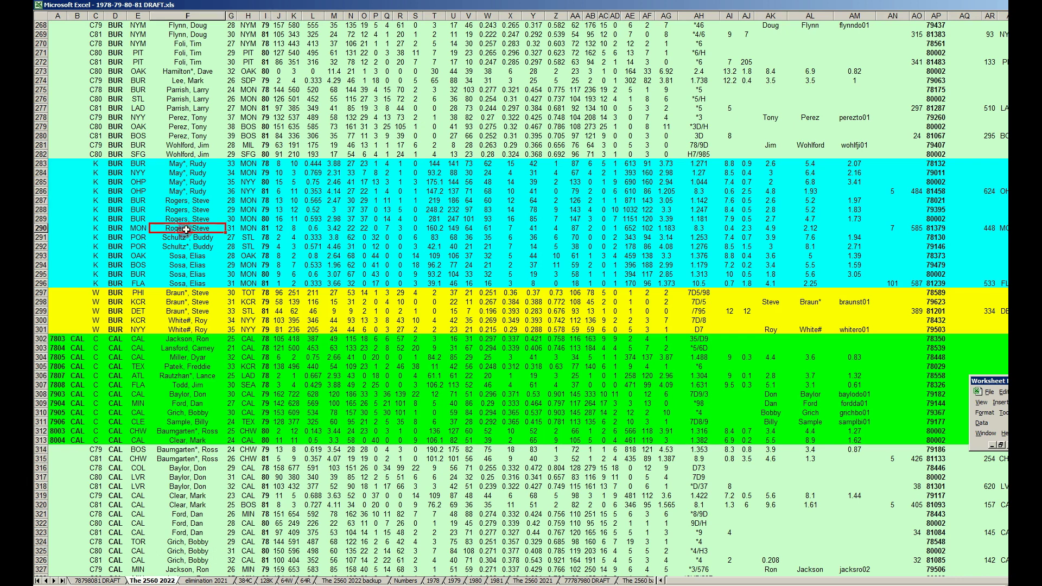
# Step: Look through the team blocks from CAL down to the TOR block starting at row 1873
pyautogui.click(170, 360)
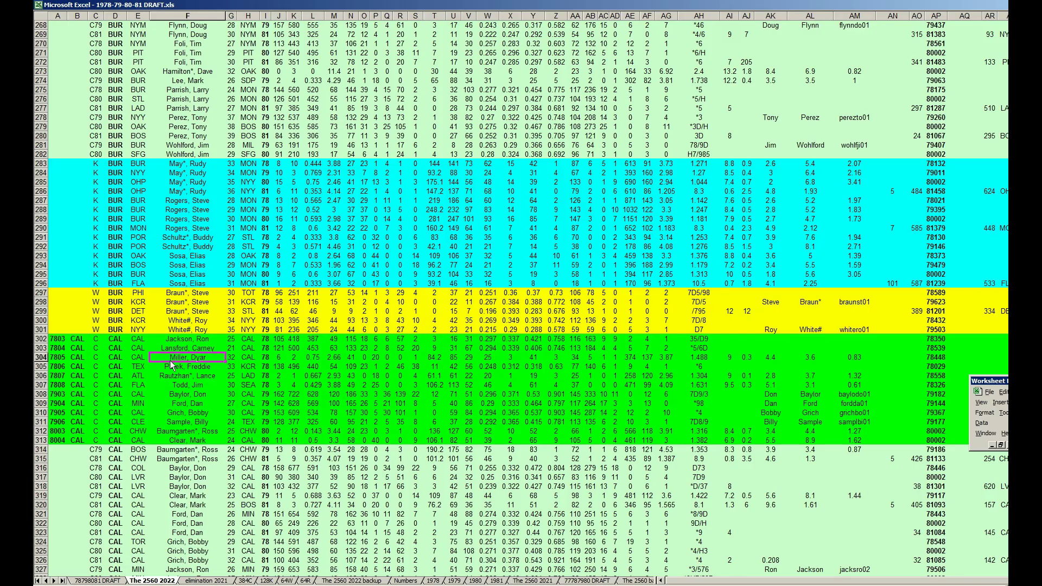
pyautogui.press('pagedown')
pyautogui.press('pagedown')
pyautogui.press('pagedown')
pyautogui.press('pagedown')
pyautogui.press('pagedown')
pyautogui.press('pagedown')
pyautogui.press('pagedown')
pyautogui.press('pagedown')
pyautogui.press('pagedown')
pyautogui.press('pagedown')
pyautogui.press('pagedown')
pyautogui.press('pagedown')
pyautogui.press('pagedown')
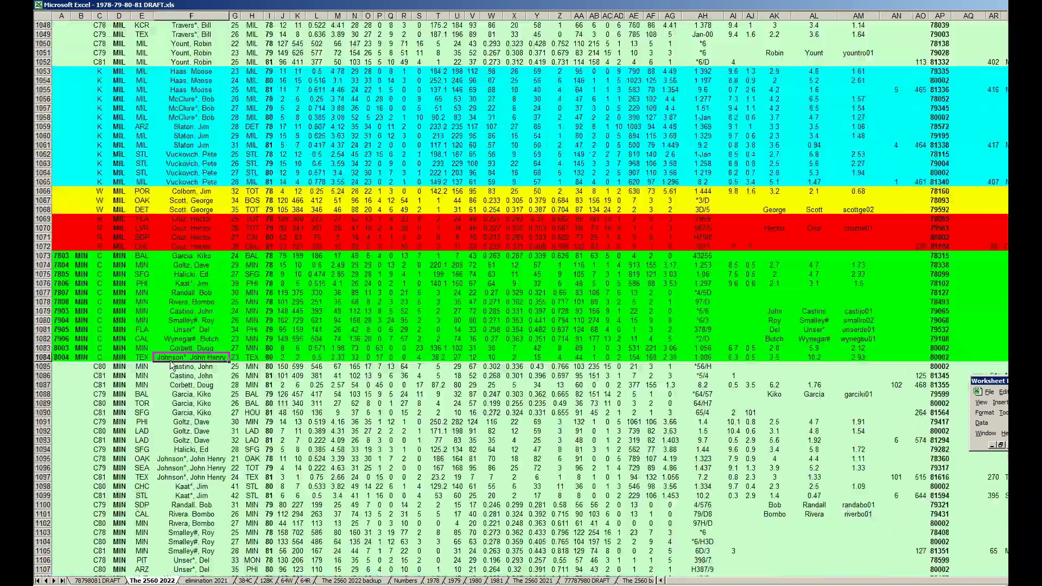
pyautogui.press('pagedown')
pyautogui.press('pagedown')
pyautogui.press('pagedown')
pyautogui.press('pagedown')
pyautogui.press('pagedown')
pyautogui.press('pagedown')
pyautogui.press('pagedown')
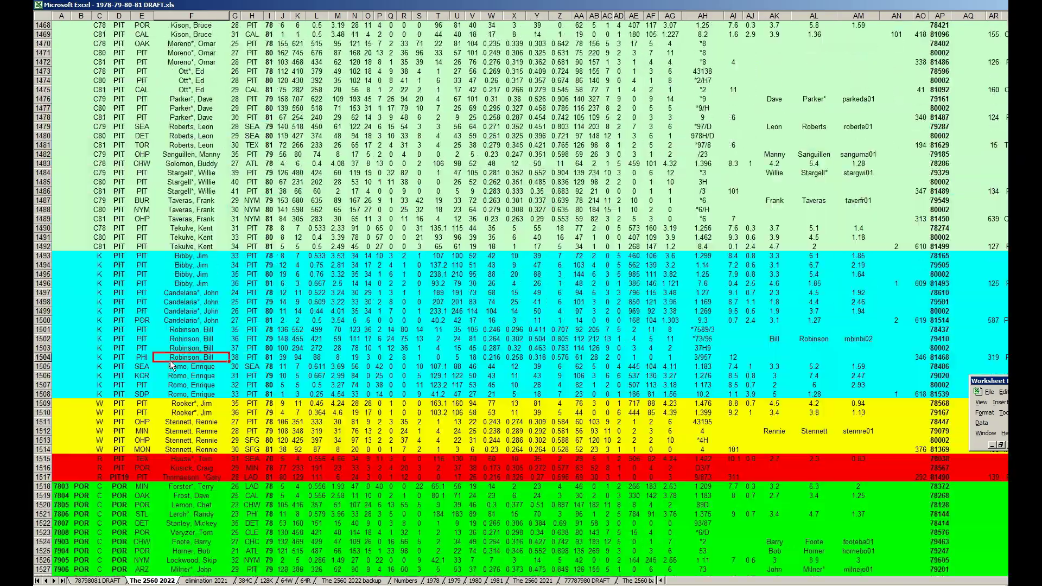
pyautogui.press('pagedown')
pyautogui.press('pagedown')
pyautogui.press('pagedown')
pyautogui.press('pagedown')
pyautogui.press('pagedown')
pyautogui.press('pagedown')
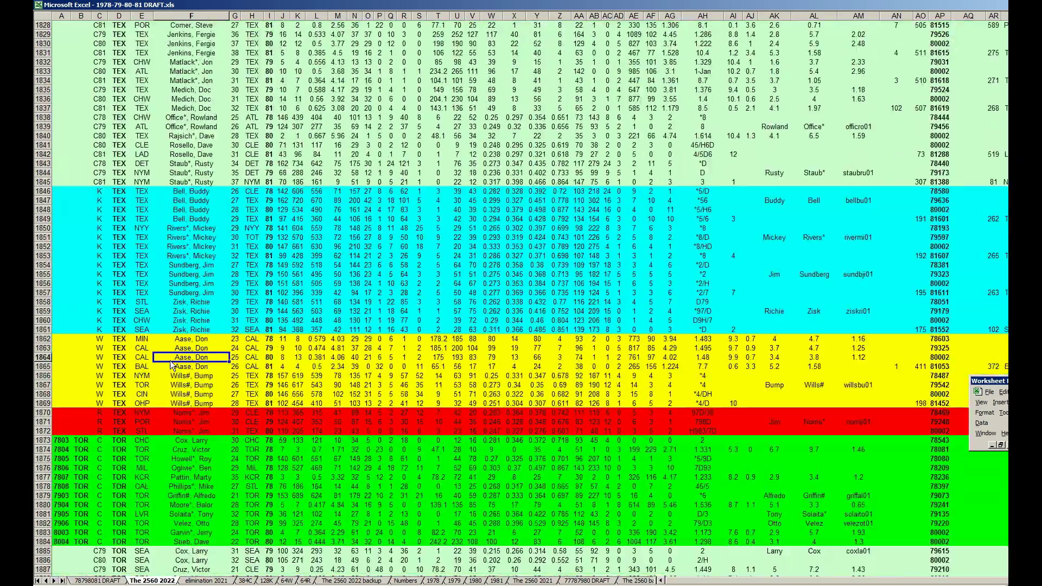
# Step: Look through the unassigned 1978, 1979 and 1980 players and on into the 1981 rows from row 2288
pyautogui.press('pagedown')
pyautogui.press('pagedown')
pyautogui.press('pagedown')
pyautogui.press('pagedown')
pyautogui.press('pagedown')
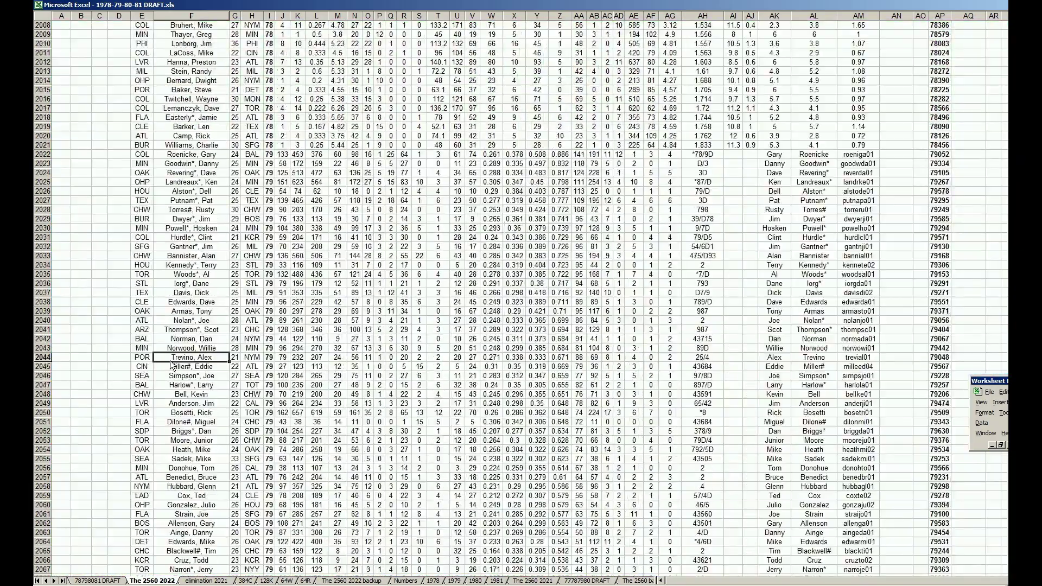
pyautogui.press('pagedown')
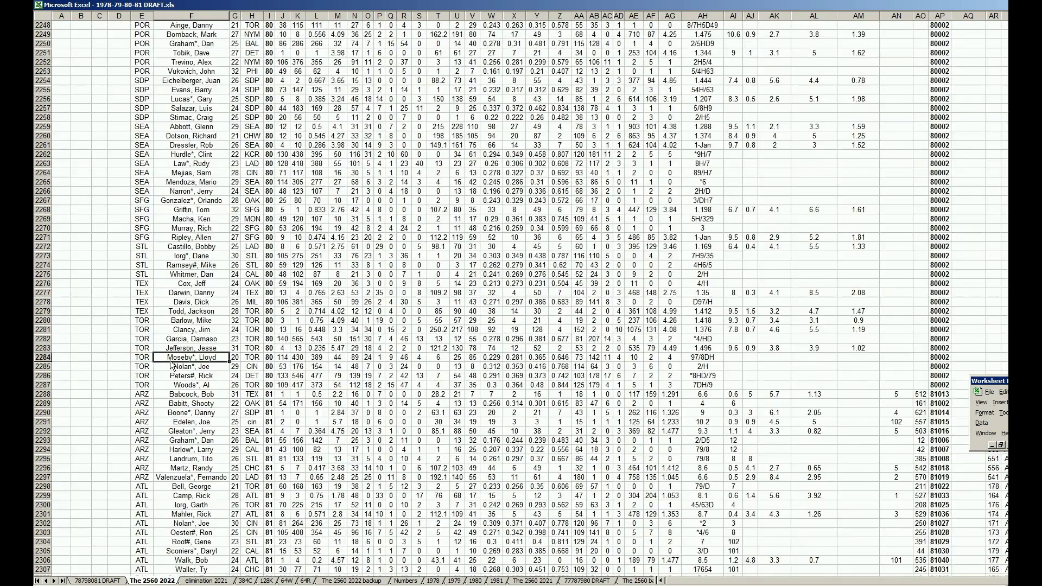
pyautogui.scroll(-3, 174, 365)
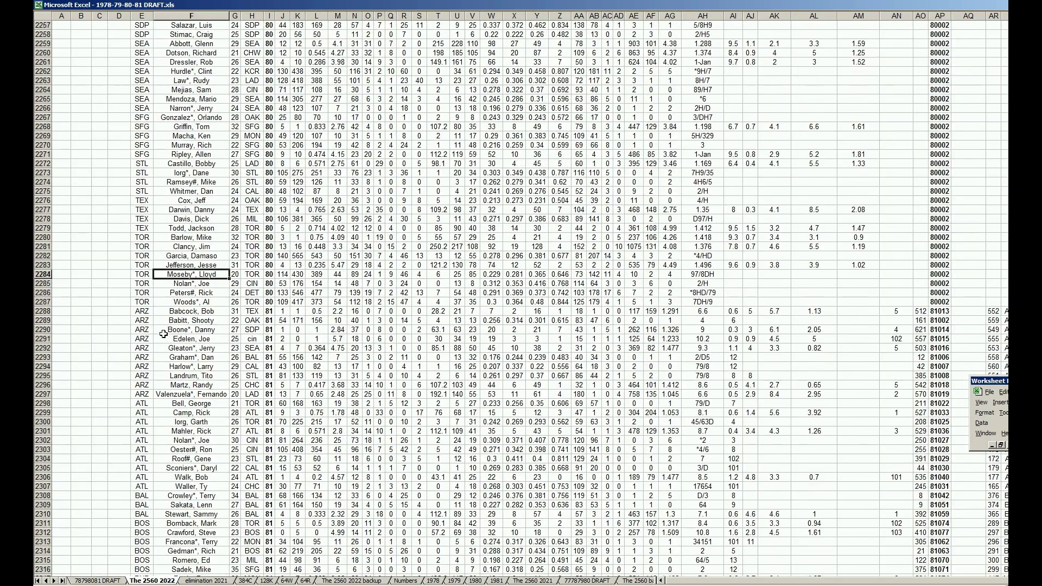
pyautogui.scroll(-9, 163, 336)
pyautogui.scroll(-3, 100, 364)
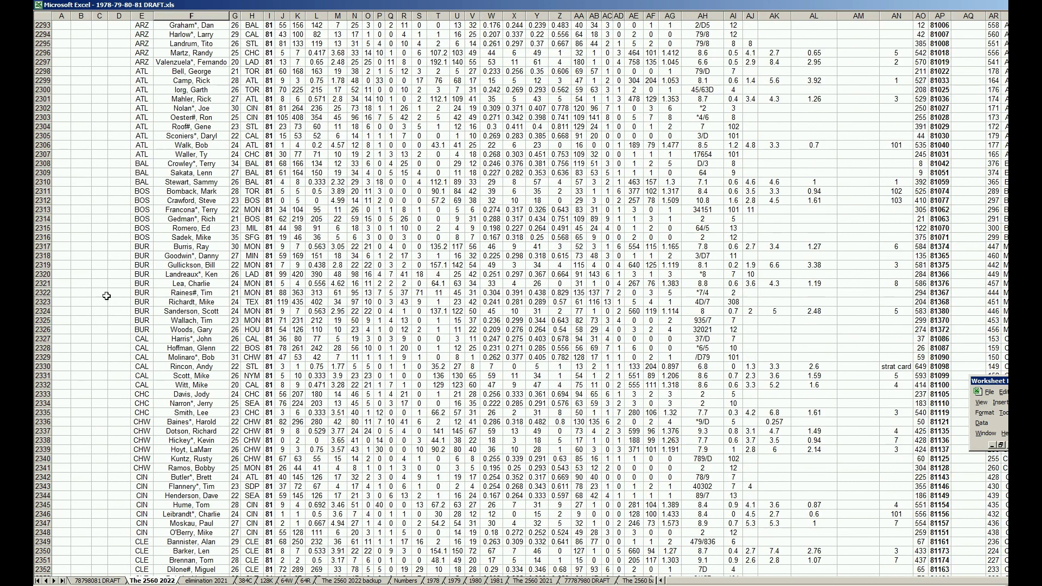
# Step: Highlight BUR's unassigned 1981 players in rows 2317–2326, and single out row 2322
pyautogui.moveTo(43, 247); pyautogui.dragTo(64, 328)
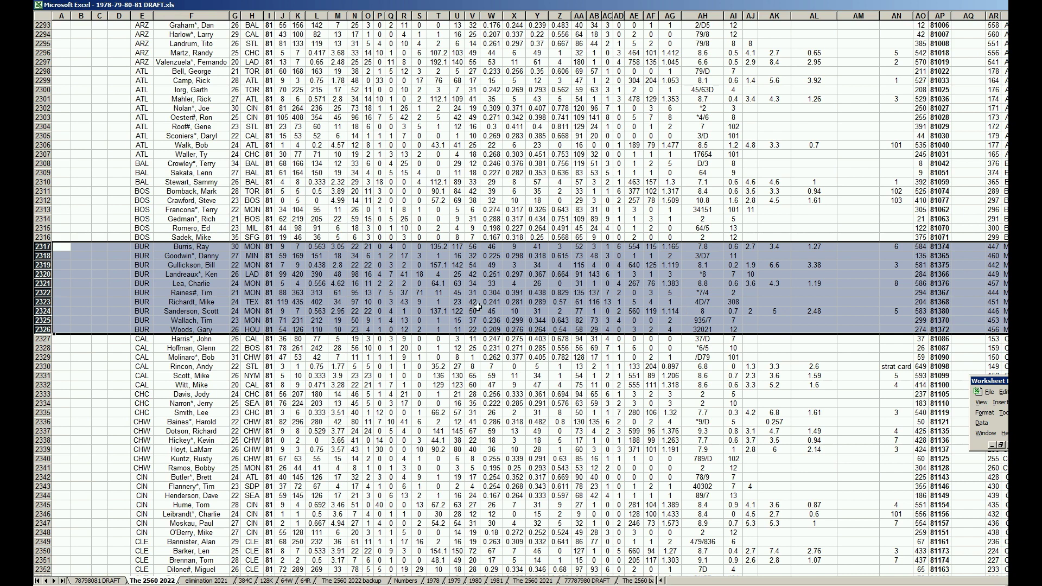
pyautogui.click(43, 293)
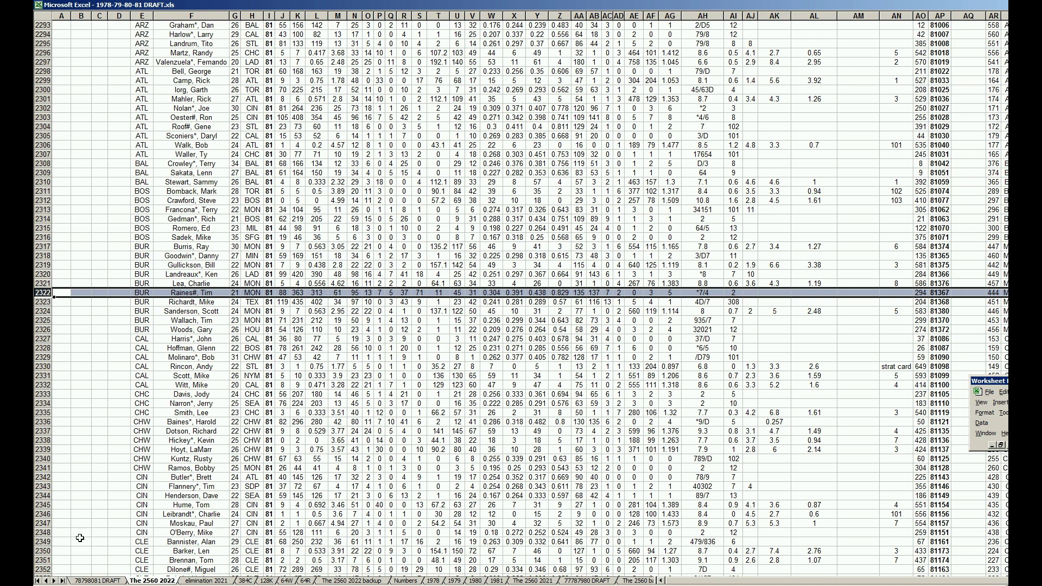
# Step: Check the 78798081 DRAFT sheet, and select OAK at draft position 2 on the elimination 2021 sheet
pyautogui.click(98, 581)
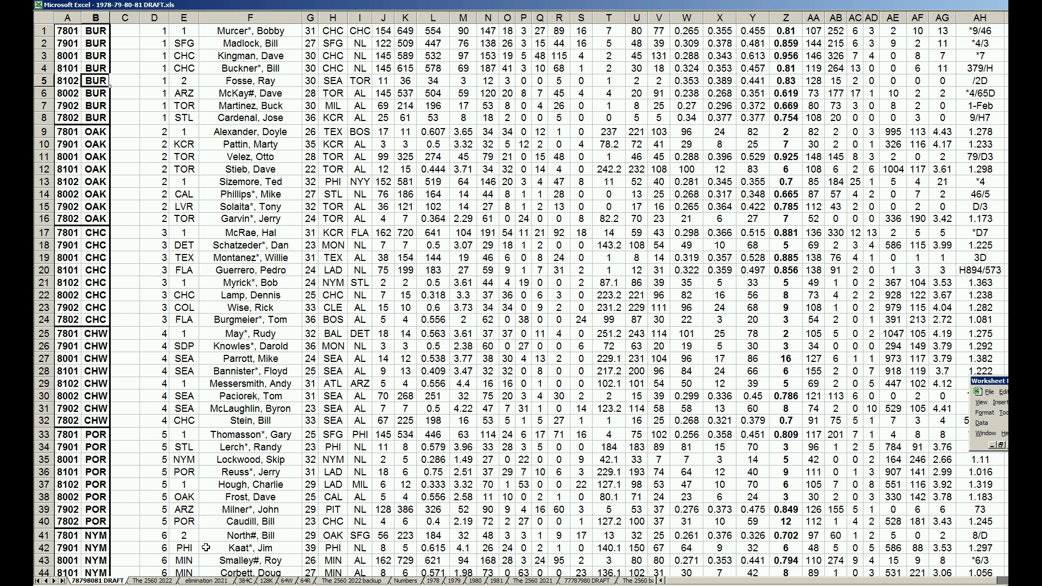
pyautogui.click(207, 580)
pyautogui.click(212, 157)
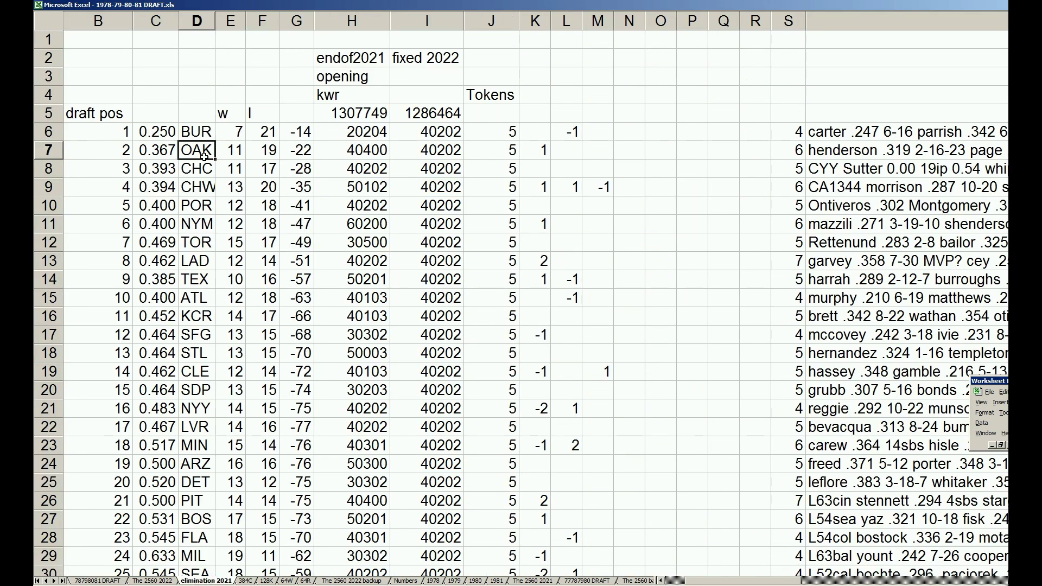
# Step: Return to The 2560 2022 sheet and look back through the player rows to OAK's colour-coded block starting at row 1262
pyautogui.click(152, 580)
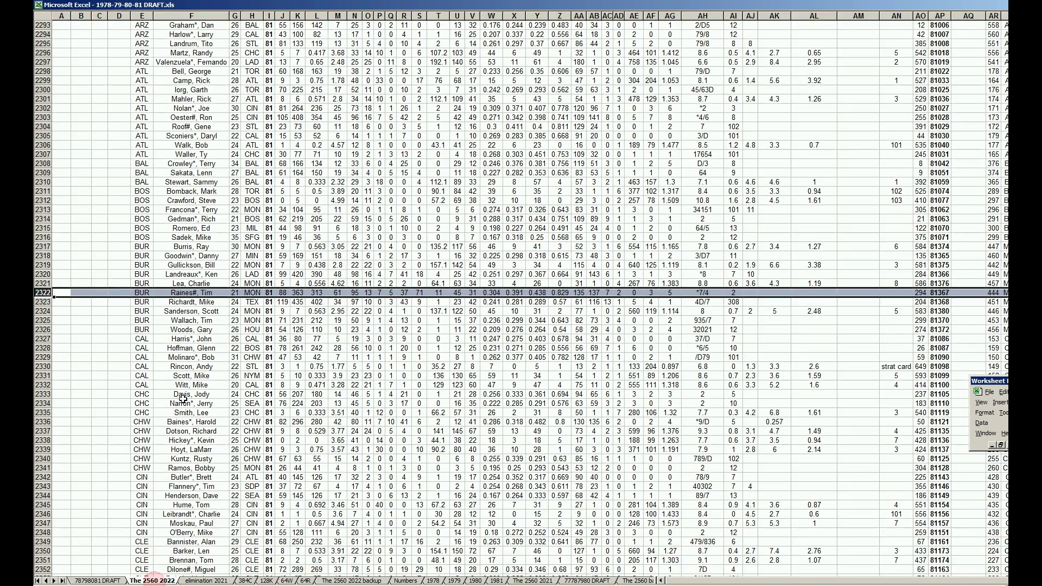
pyautogui.click(199, 266)
pyautogui.press('pageup')
pyautogui.press('pageup')
pyautogui.press('pageup')
pyautogui.press('pageup')
pyautogui.press('pageup')
pyautogui.press('pageup')
pyautogui.press('pageup')
pyautogui.press('pageup')
pyautogui.press('pageup')
pyautogui.press('pageup')
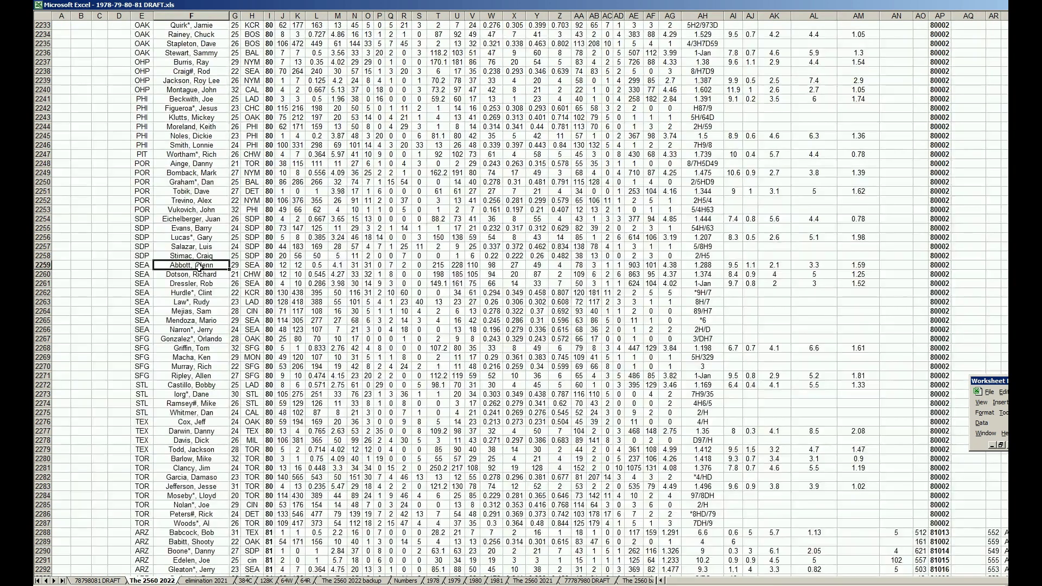
pyautogui.scroll(-20, 199, 267)
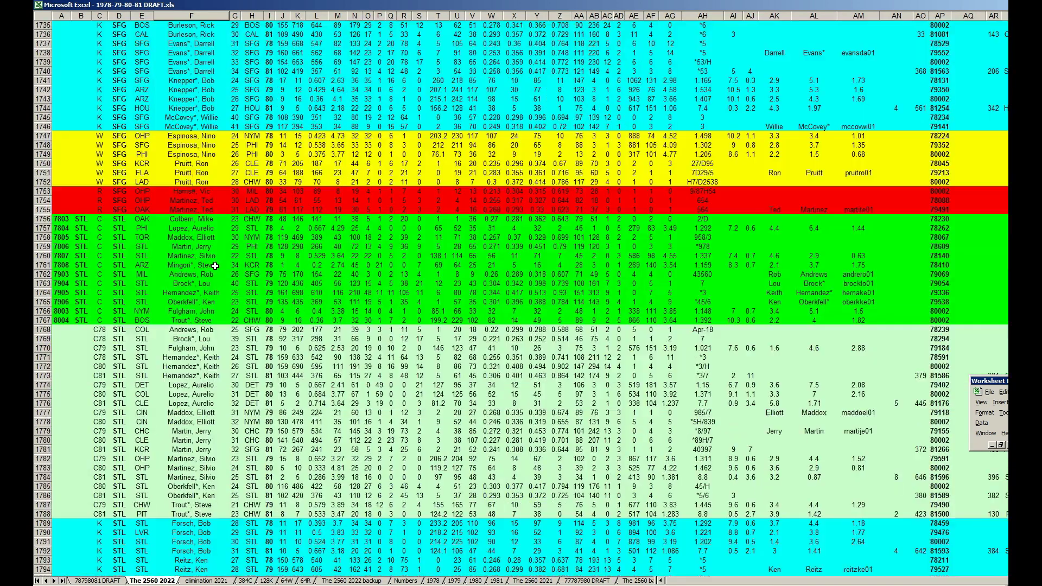
pyautogui.scroll(-20, 216, 256)
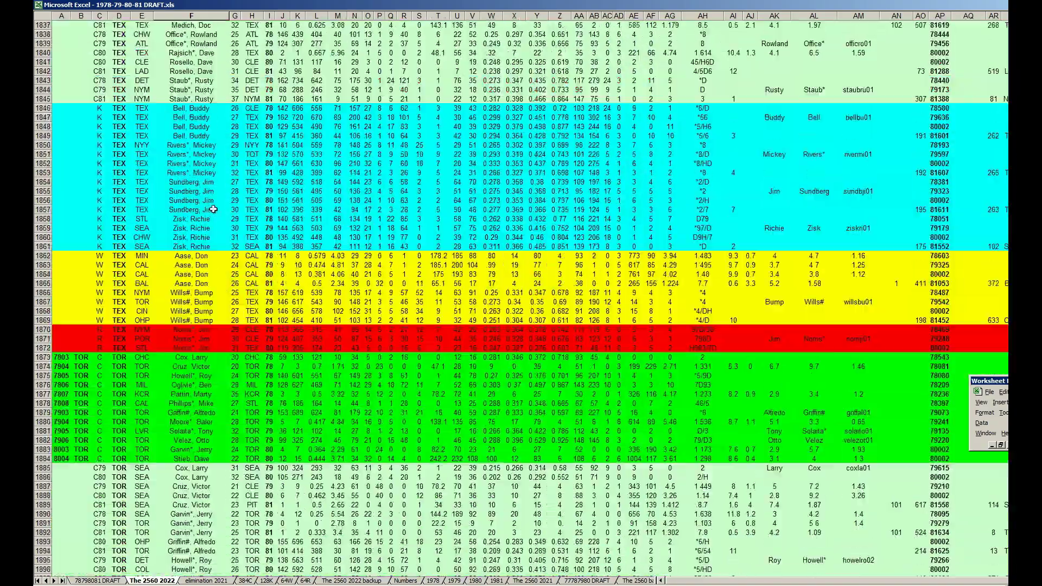
pyautogui.click(200, 181)
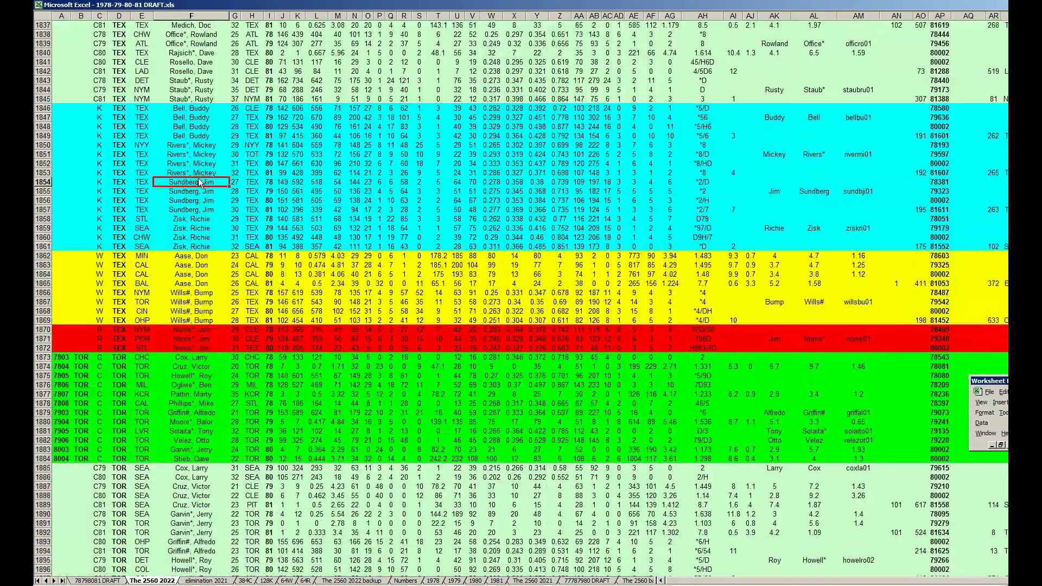
pyautogui.press('pageup')
pyautogui.press('pageup')
pyautogui.press('pageup')
pyautogui.press('pageup')
pyautogui.press('pageup')
pyautogui.press('pageup')
pyautogui.press('pageup')
pyautogui.press('pageup')
pyautogui.press('pageup')
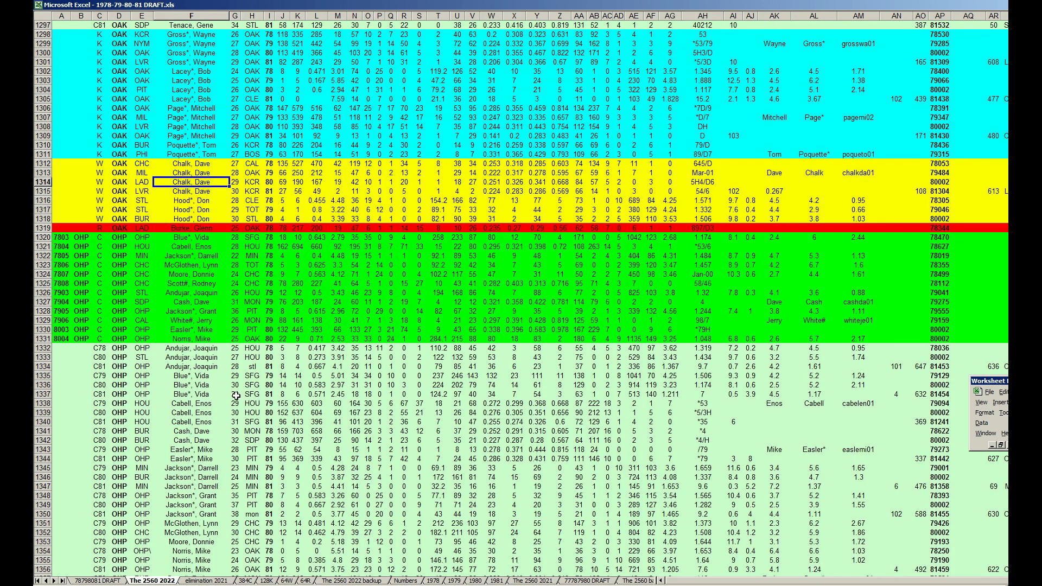
pyautogui.scroll(5, 180, 289)
pyautogui.scroll(11, 180, 290)
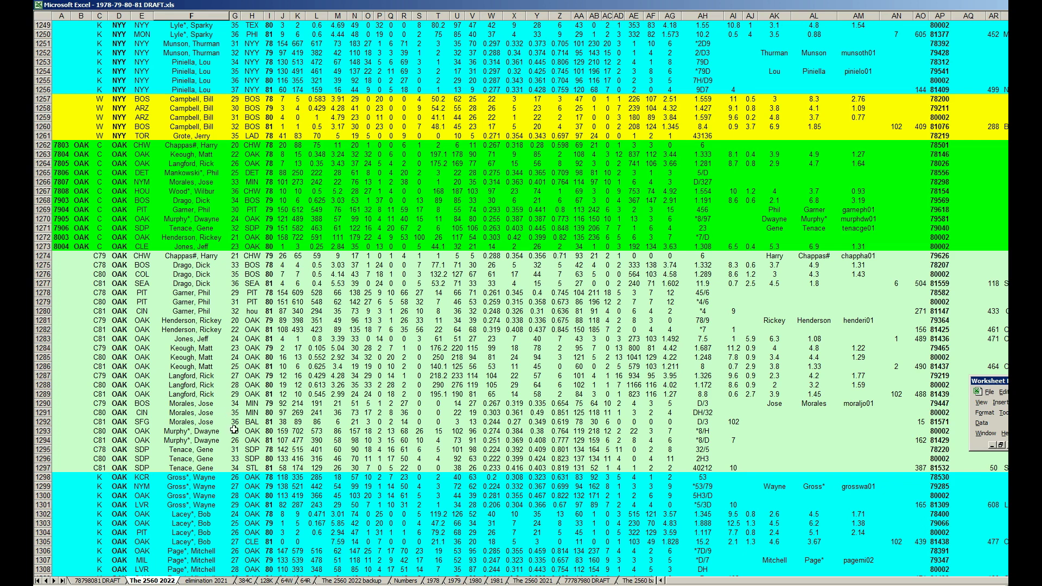
# Step: Find OAK's players on the 384C sheet, and select the bold 80 in row 256 and the bold 81 in row 258
pyautogui.click(250, 581)
pyautogui.click(201, 358)
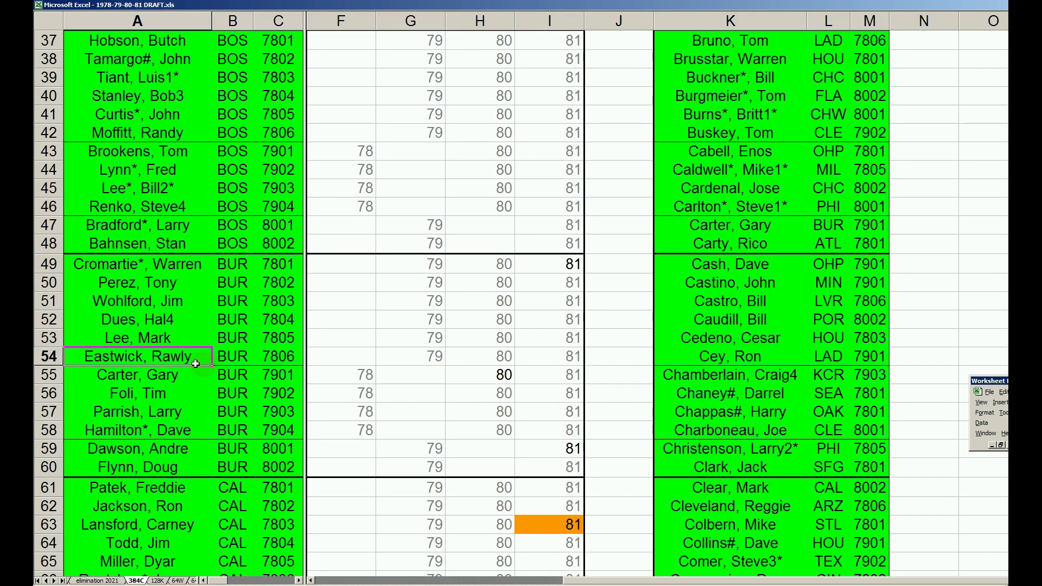
pyautogui.scroll(-7, 189, 355)
pyautogui.scroll(-20, 189, 355)
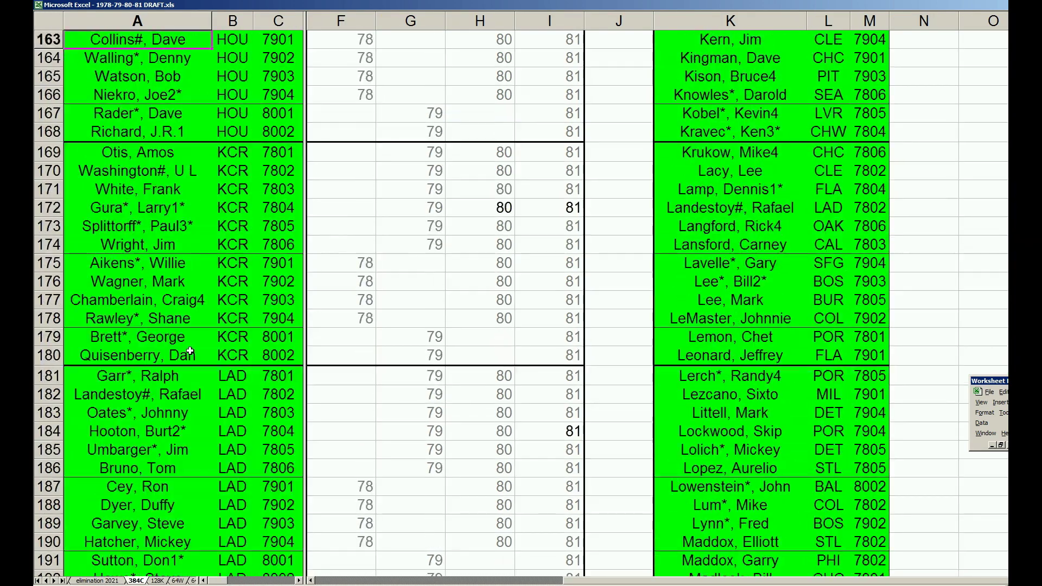
pyautogui.scroll(-19, 190, 351)
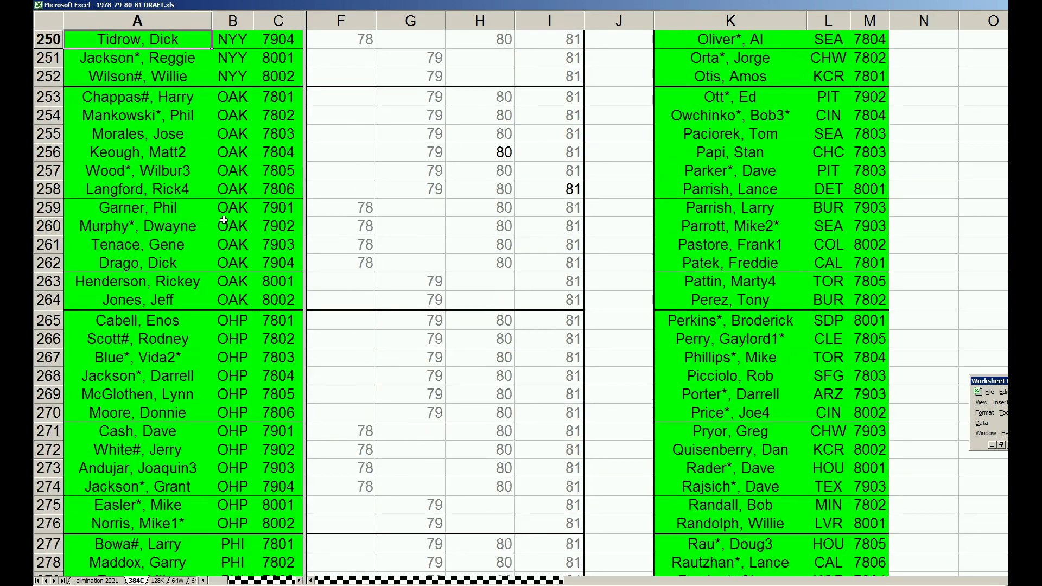
pyautogui.click(498, 151)
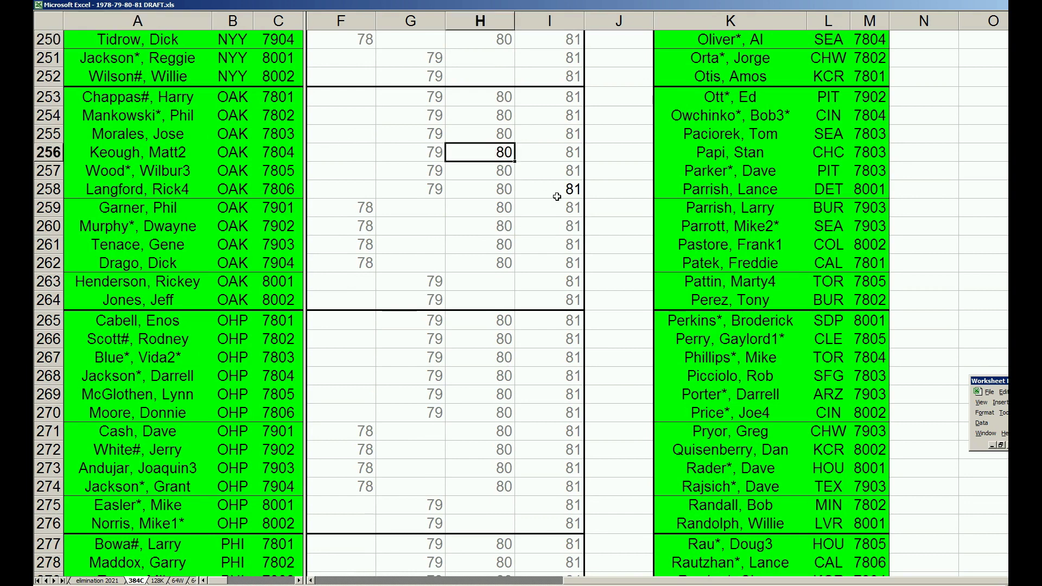
pyautogui.click(568, 189)
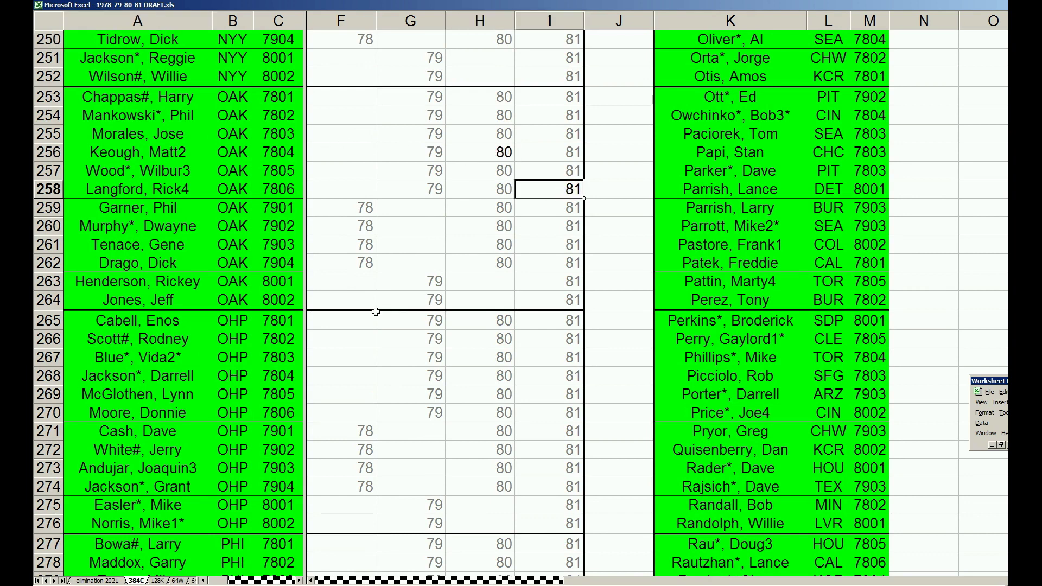
# Step: Return to The 2560 2022 sheet and select OAK player names in the light green, blue and yellow groups, rows 1283, 1311 and 1316
pyautogui.click(46, 581)
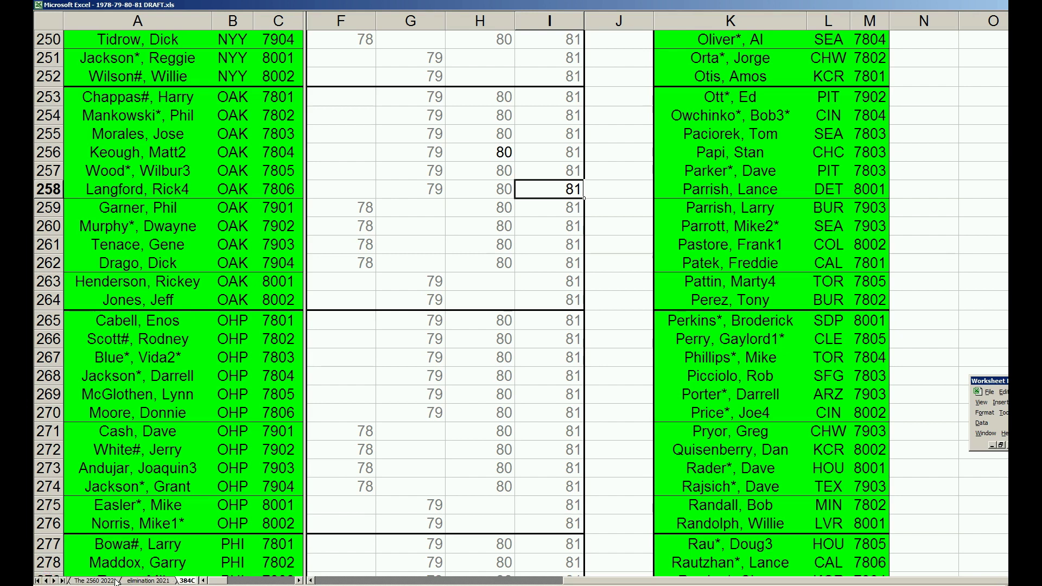
pyautogui.click(94, 581)
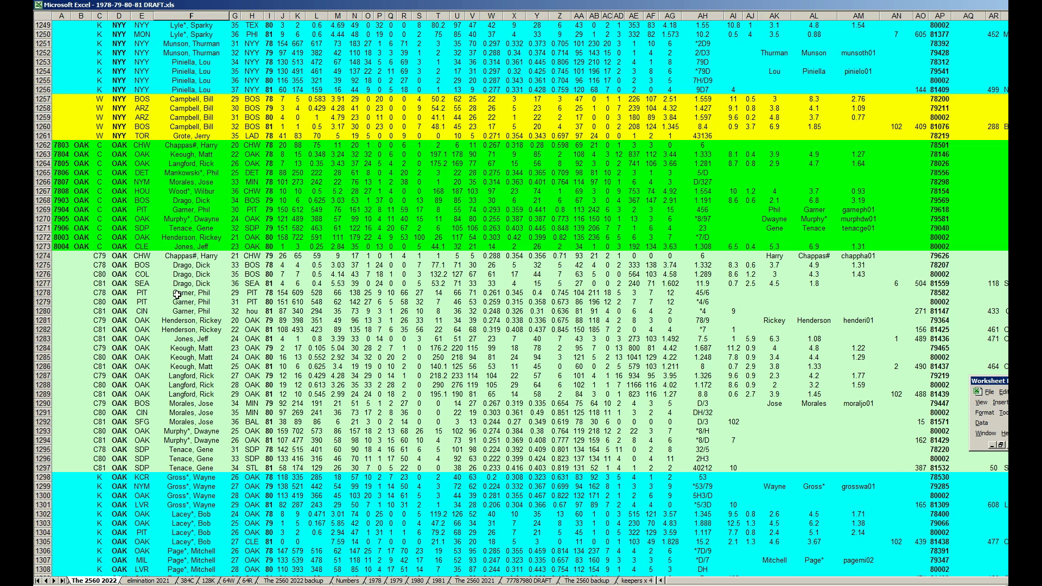
pyautogui.click(175, 339)
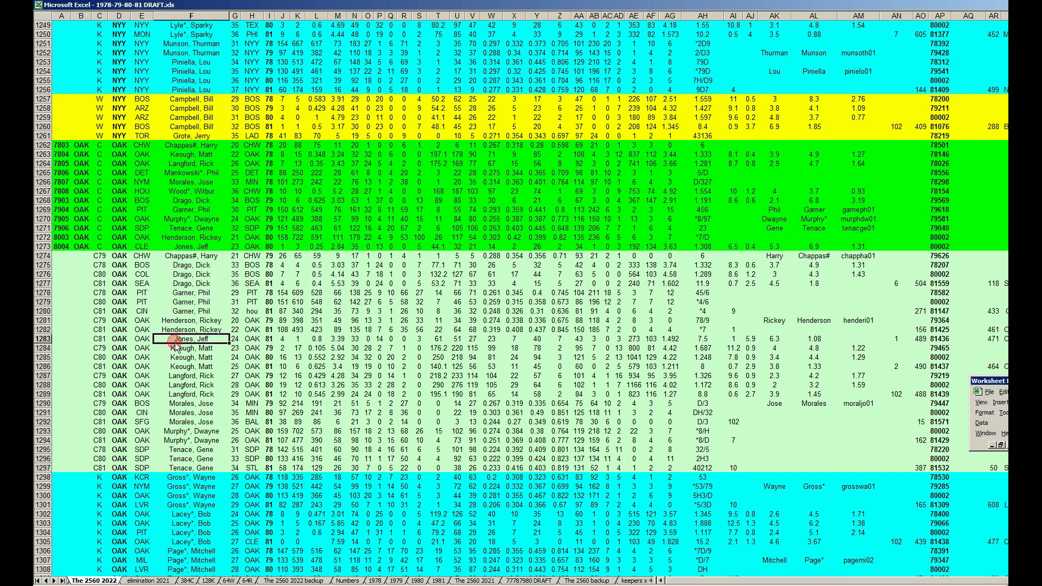
pyautogui.scroll(-7, 177, 338)
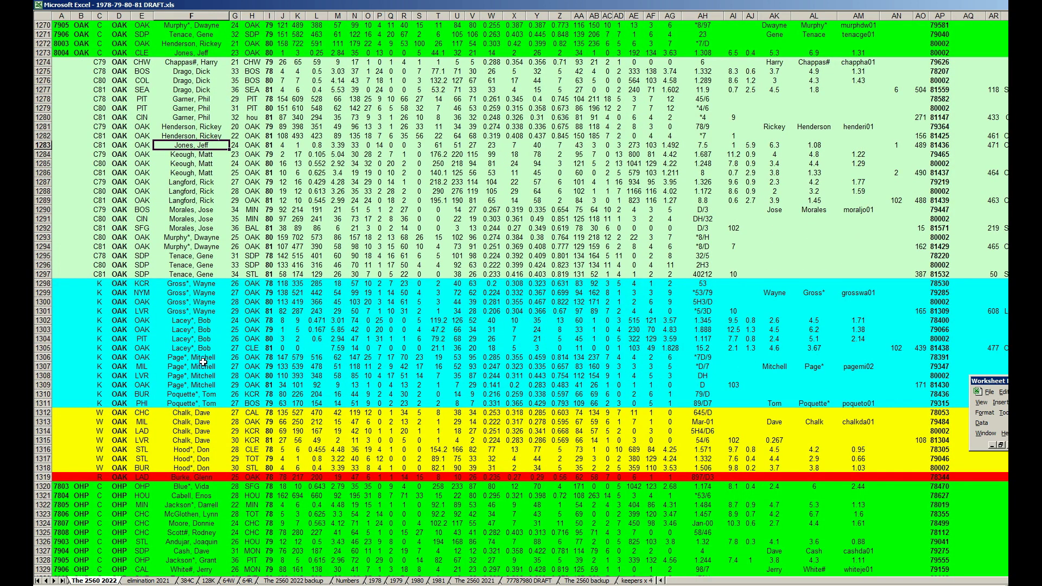
pyautogui.click(207, 401)
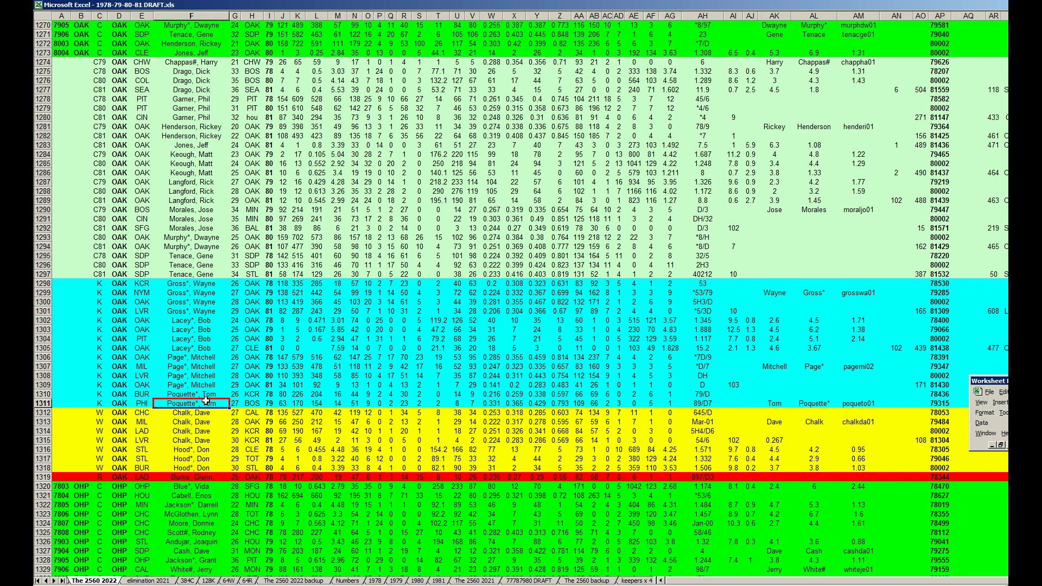
pyautogui.scroll(-5, 206, 402)
pyautogui.click(212, 312)
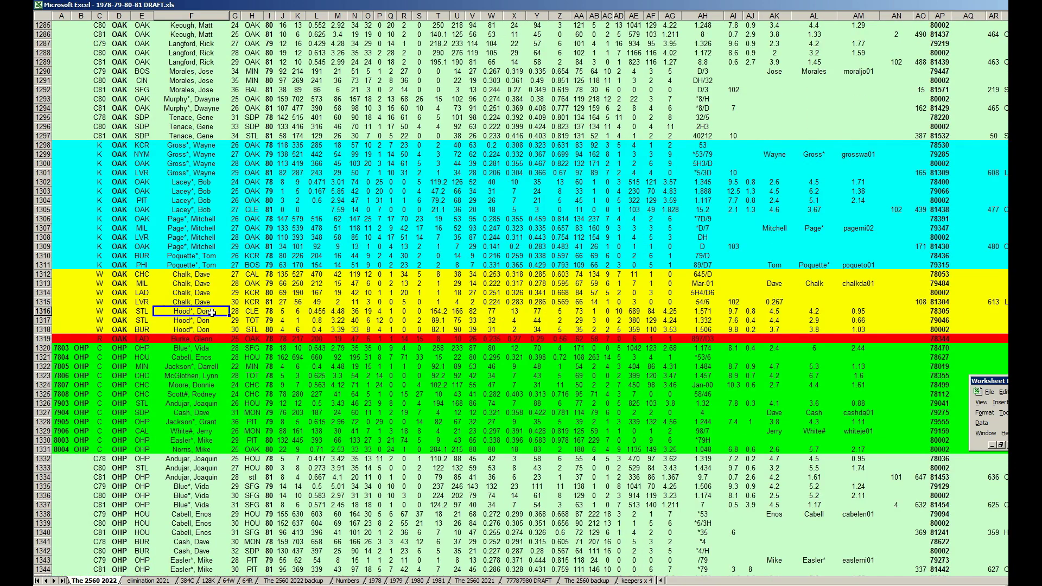
# Step: Highlight OAK's unassigned 1981 players in rows 2434–2442, and select the player name in row 2434
pyautogui.press('pagedown')
pyautogui.press('pagedown')
pyautogui.press('pagedown')
pyautogui.press('pagedown')
pyautogui.press('pagedown')
pyautogui.press('pagedown')
pyautogui.press('pagedown')
pyautogui.press('pagedown')
pyautogui.press('pagedown')
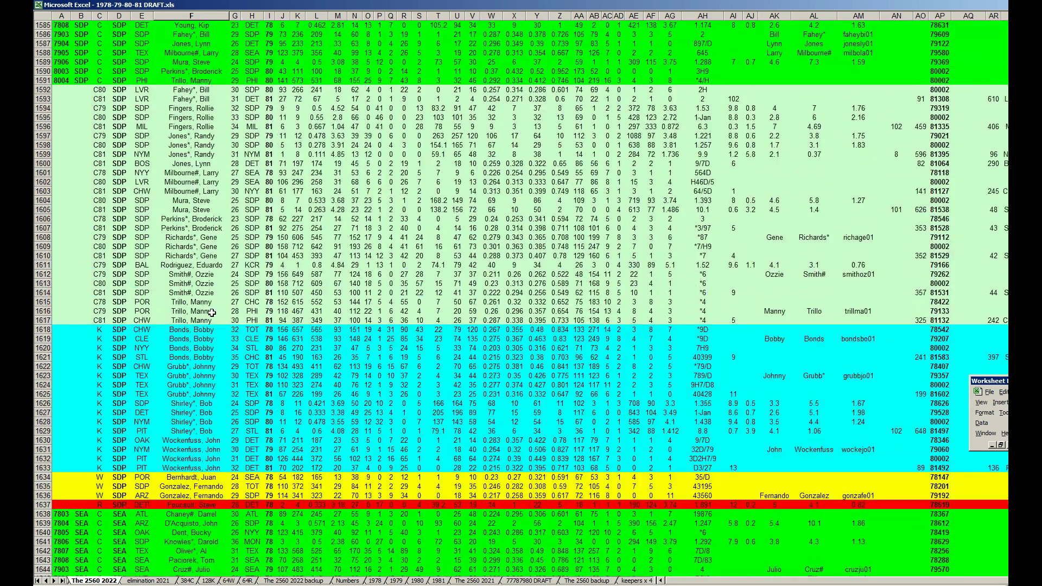
pyautogui.press('pagedown')
pyautogui.press('pagedown')
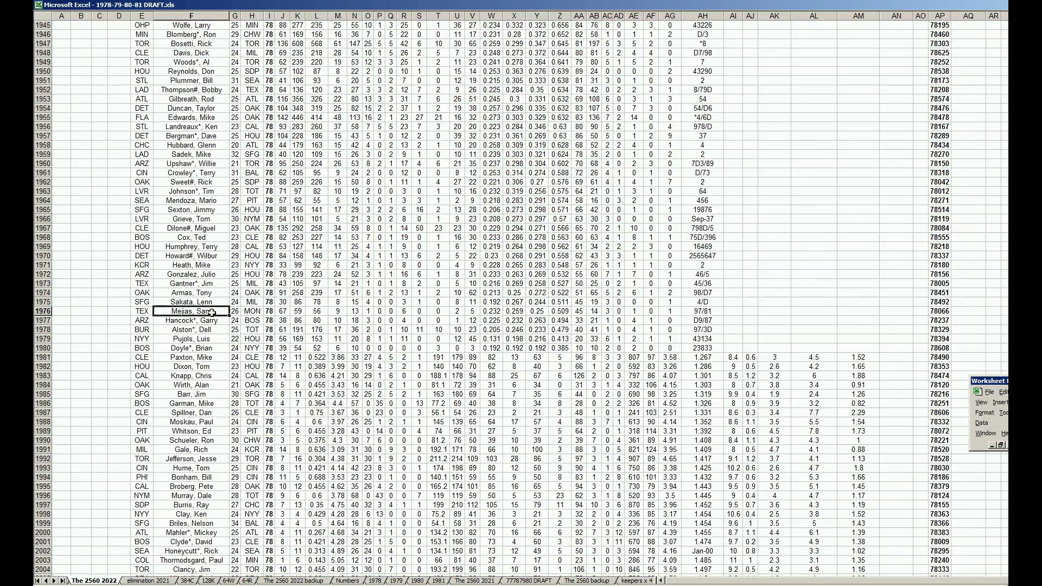
pyautogui.press('pagedown')
pyautogui.press('pagedown')
pyautogui.press('pagedown')
pyautogui.press('pagedown')
pyautogui.press('pagedown')
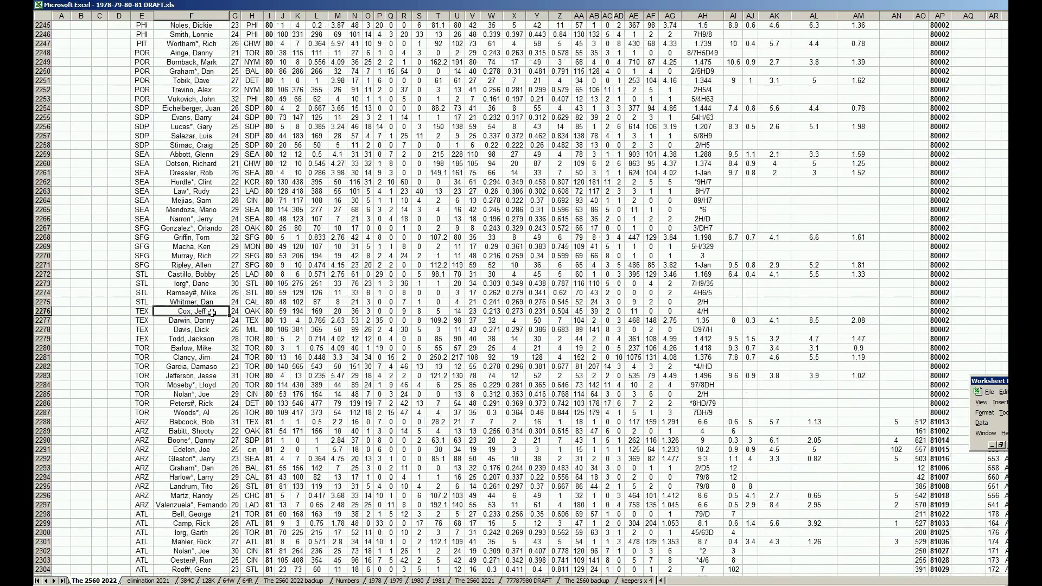
pyautogui.press('pagedown')
pyautogui.scroll(-7, 179, 264)
pyautogui.scroll(-20, 180, 265)
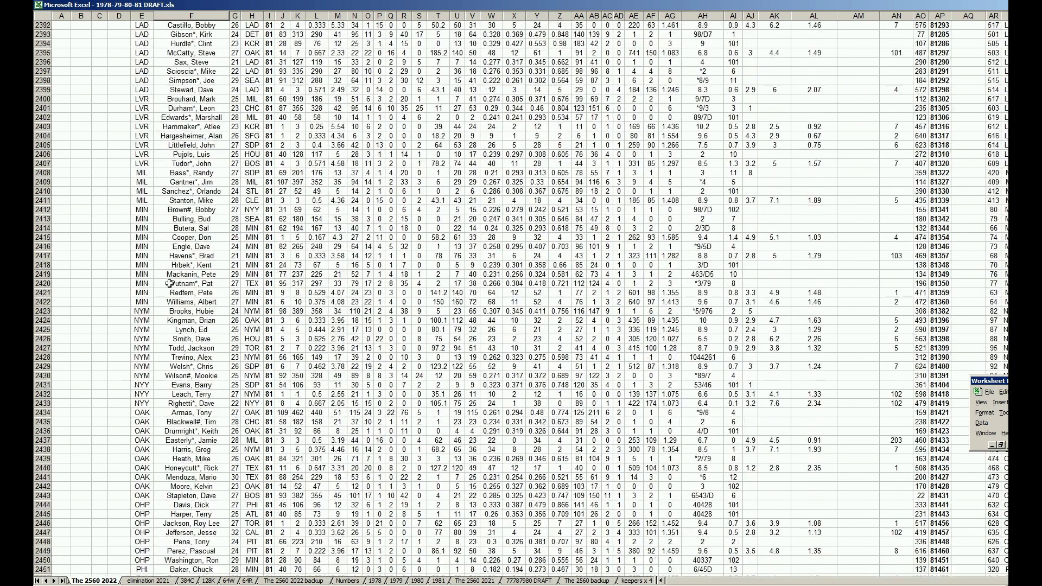
pyautogui.scroll(-3, 170, 283)
pyautogui.moveTo(49, 331); pyautogui.dragTo(46, 406)
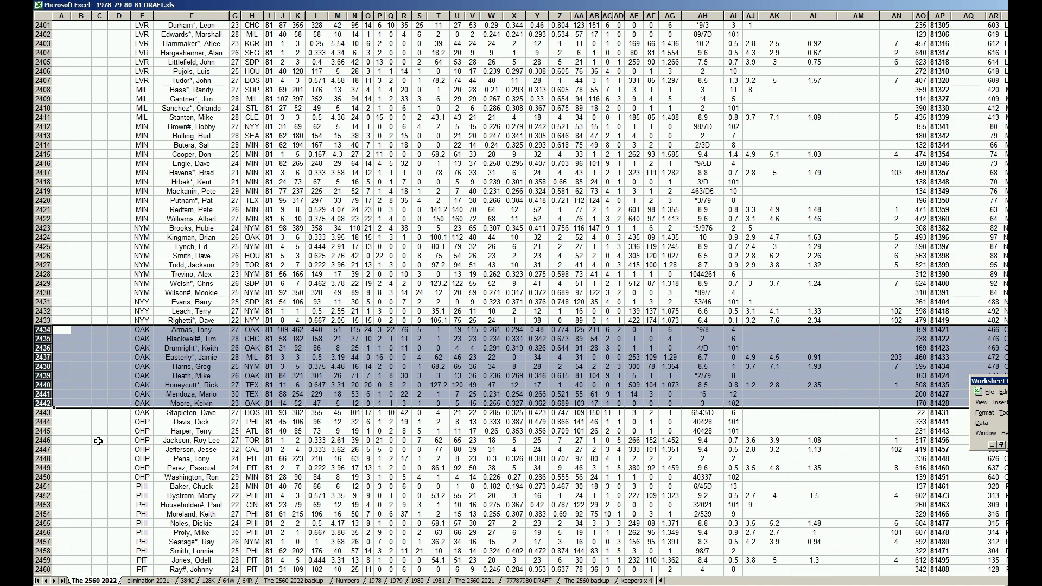
pyautogui.click(186, 331)
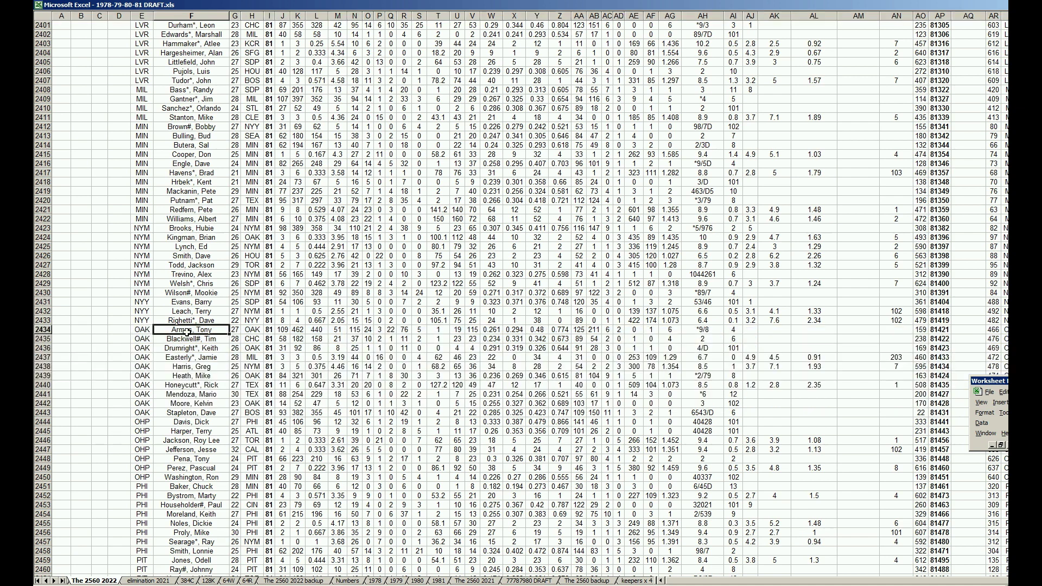
# Step: Highlight OAK's unassigned 1980 players in rows 2230–2236, and select the player name in row 2230
pyautogui.scroll(12, 187, 331)
pyautogui.click(182, 274)
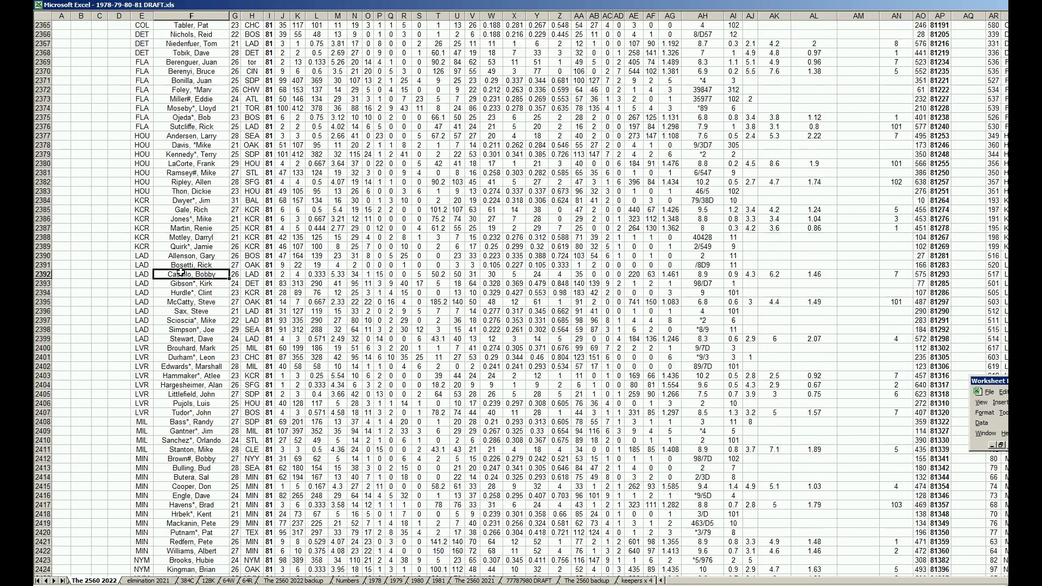
pyautogui.scroll(20, 182, 271)
pyautogui.click(182, 274)
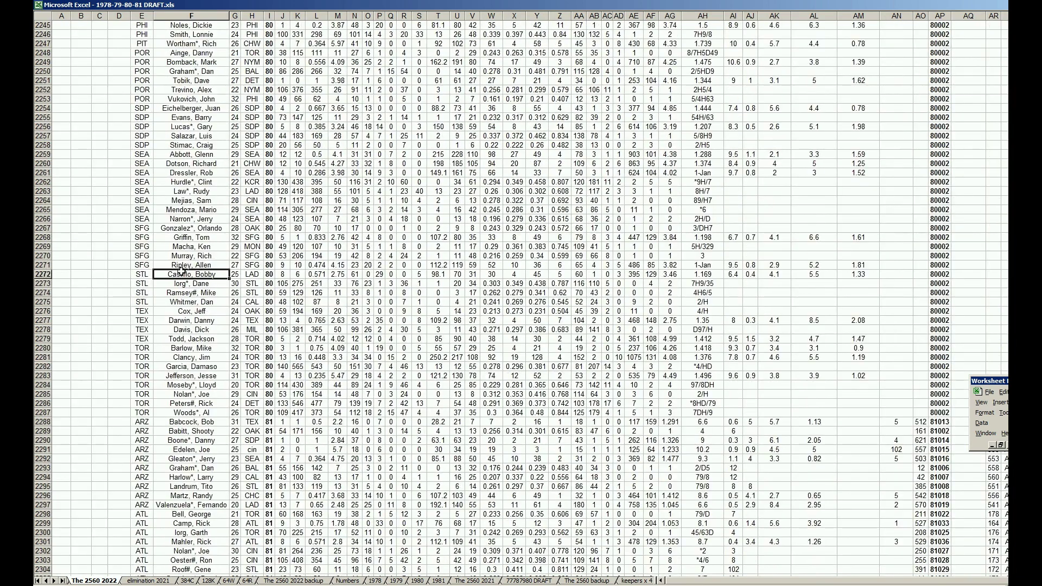
pyautogui.scroll(8, 182, 271)
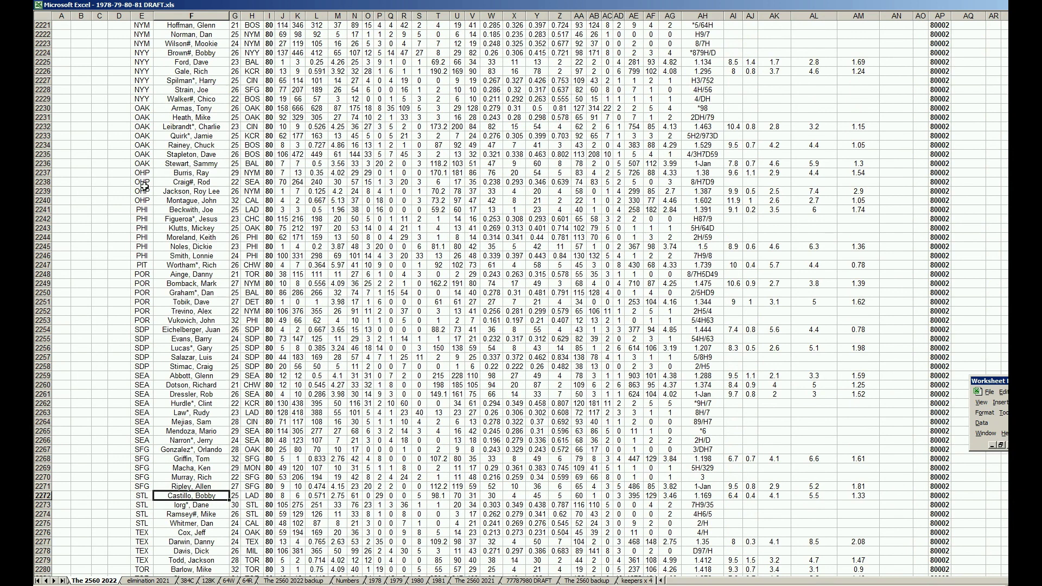
pyautogui.moveTo(47, 108); pyautogui.dragTo(49, 166)
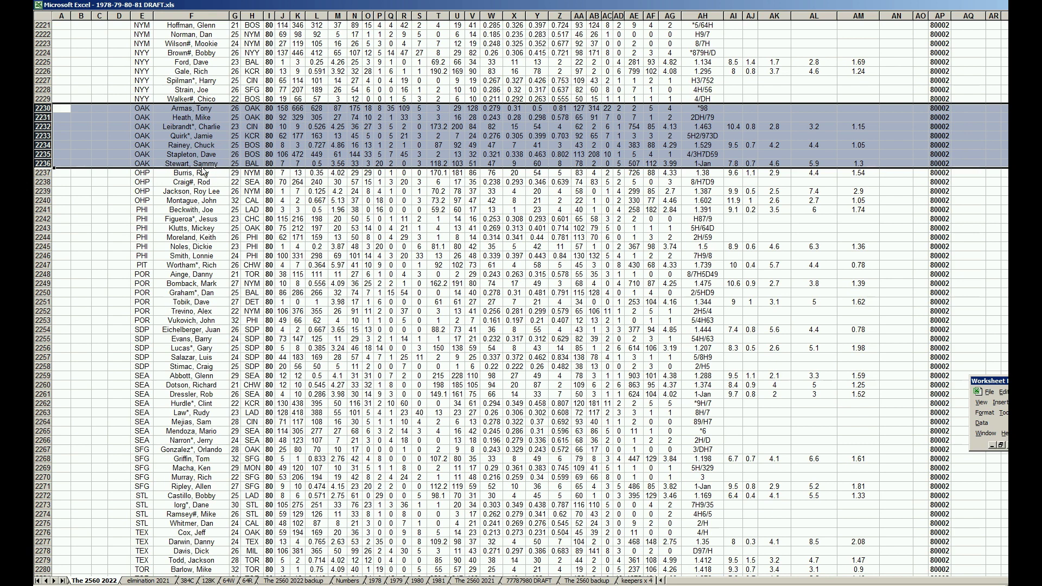
pyautogui.click(217, 111)
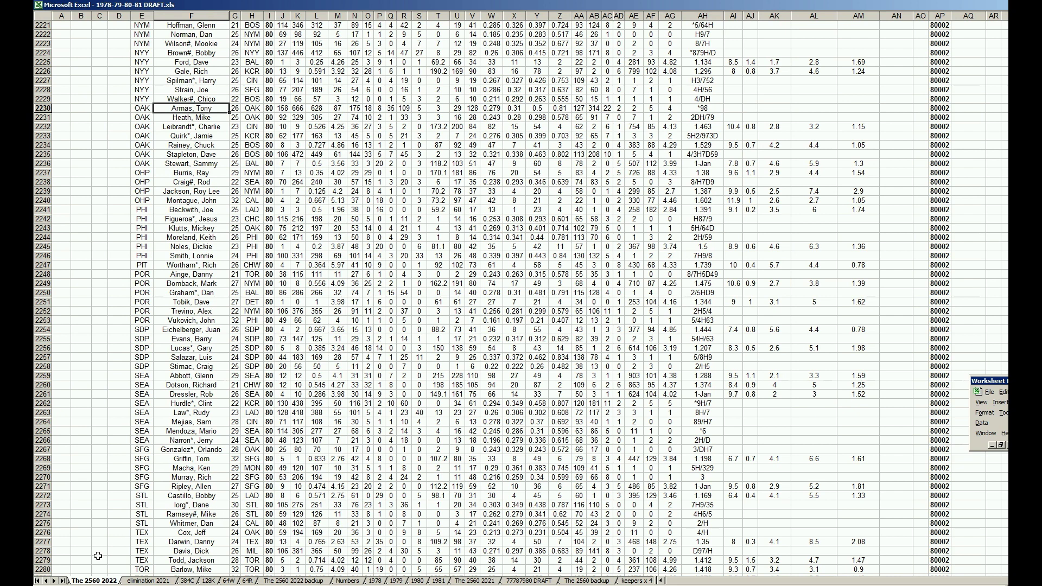
# Step: Go to the elimination 2021 sheet and select CHC at draft position 3
pyautogui.click(47, 581)
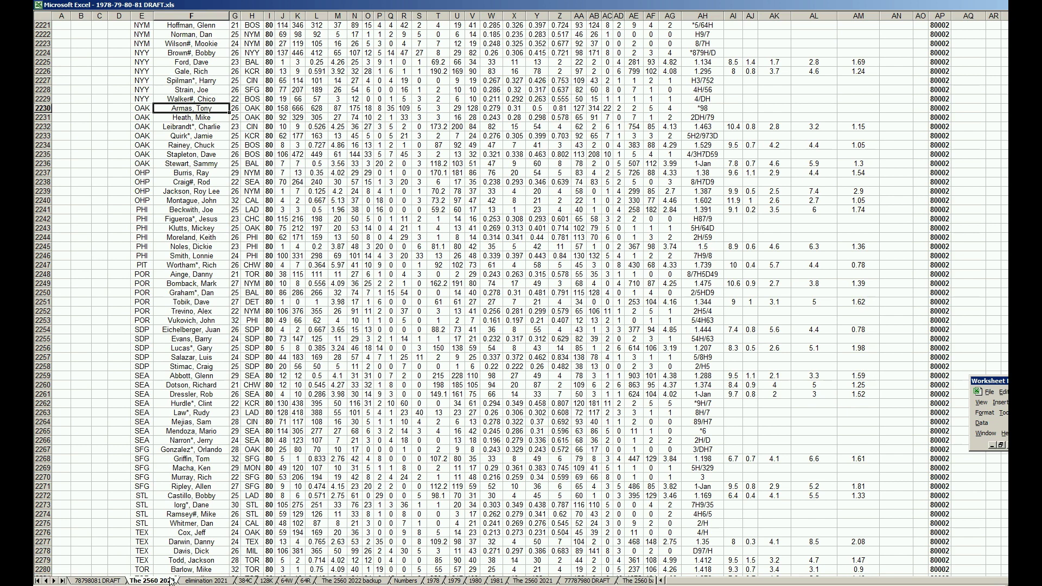
pyautogui.click(200, 580)
pyautogui.click(209, 169)
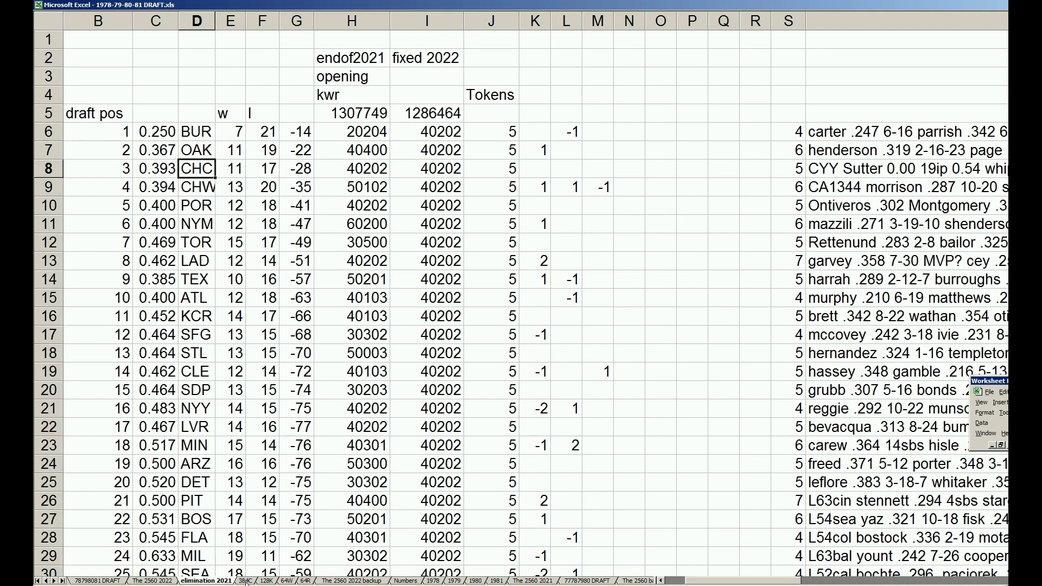
# Step: Go to the 384C sheet and select the name of the first CHC player, in row 73
pyautogui.click(245, 581)
pyautogui.click(204, 340)
pyautogui.scroll(20, 209, 345)
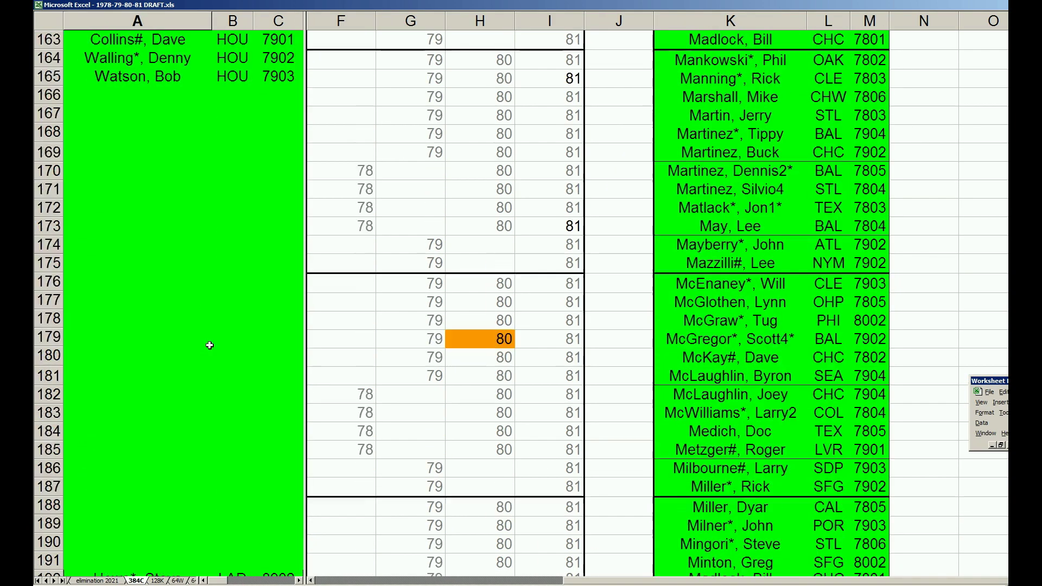
pyautogui.press('pageup')
pyautogui.press('pageup')
pyautogui.press('pageup')
pyautogui.press('pageup')
pyautogui.press('pageup')
pyautogui.press('pageup')
pyautogui.press('pagedown')
pyautogui.press('pagedown')
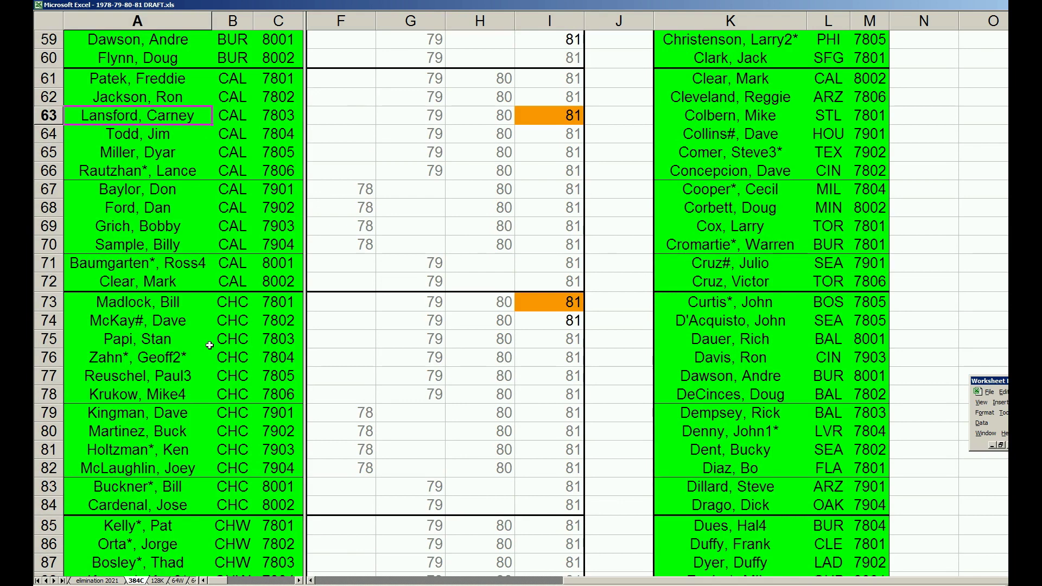
pyautogui.scroll(-2, 210, 345)
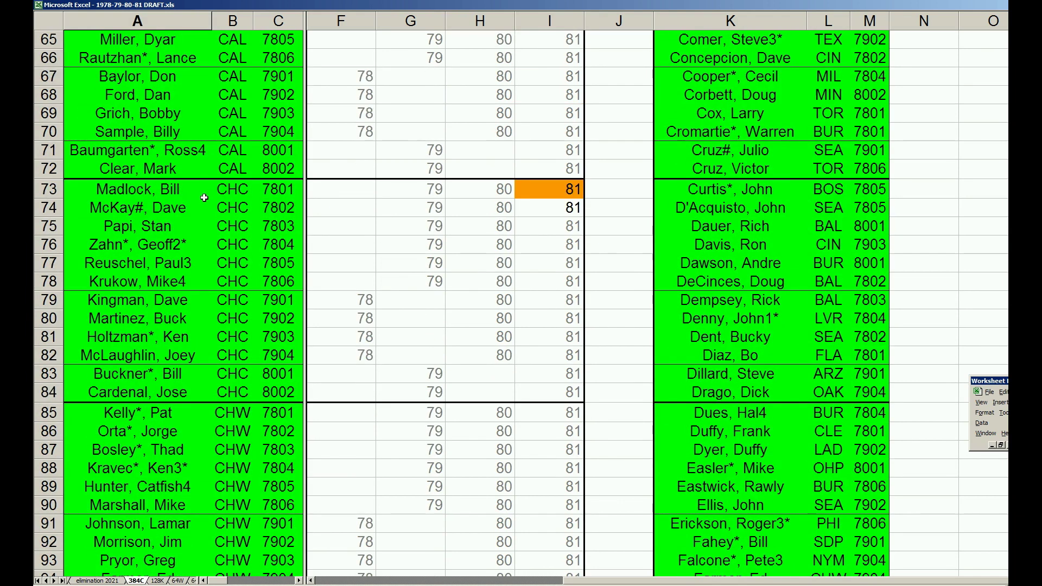
pyautogui.click(176, 191)
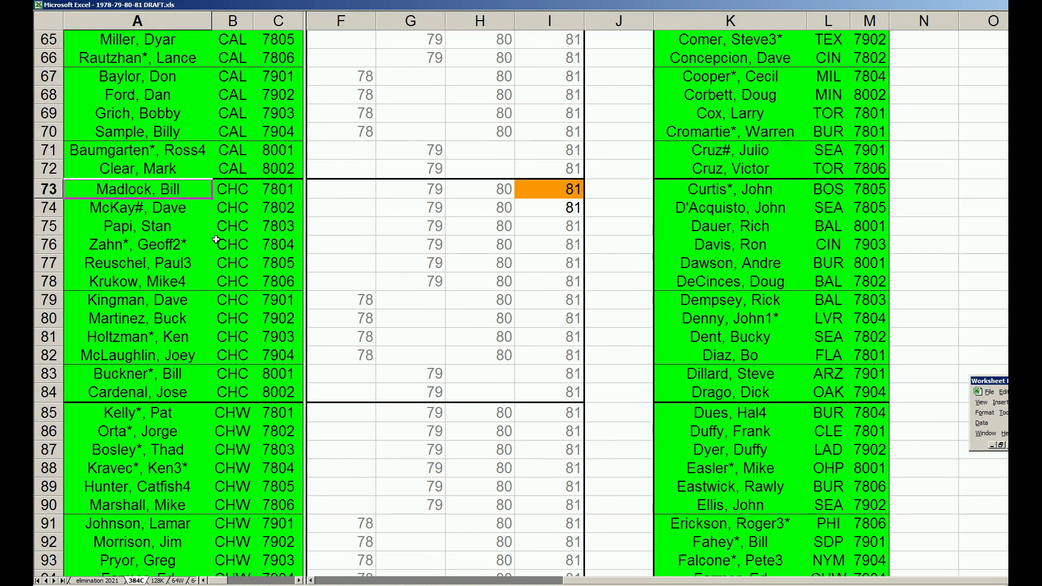
# Step: Examine the seasons of the CHC player in row 73, selecting the blank 78 cell, the orange 81 cell, the team and the name
pyautogui.click(336, 190)
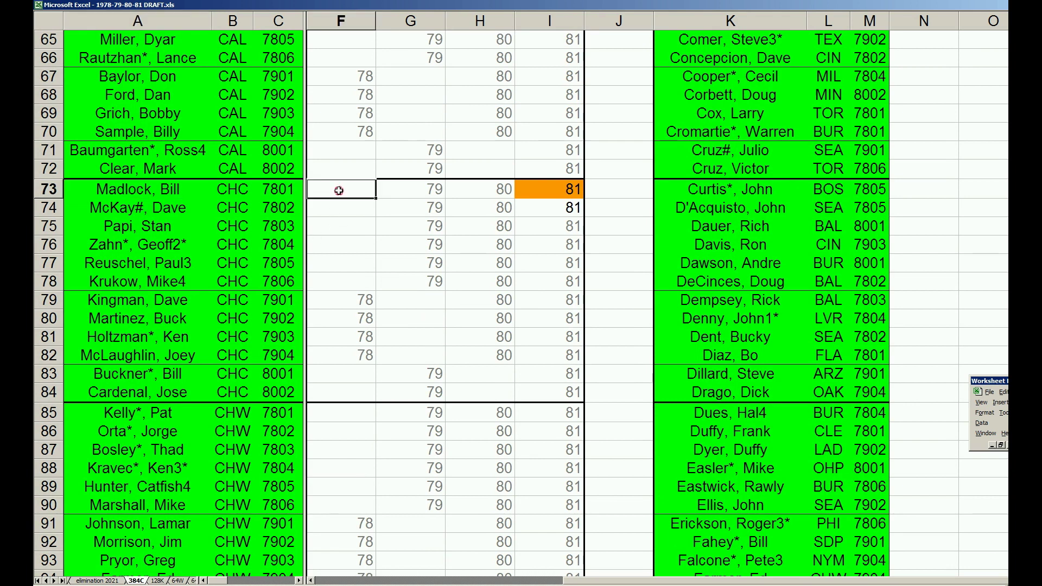
pyautogui.click(564, 188)
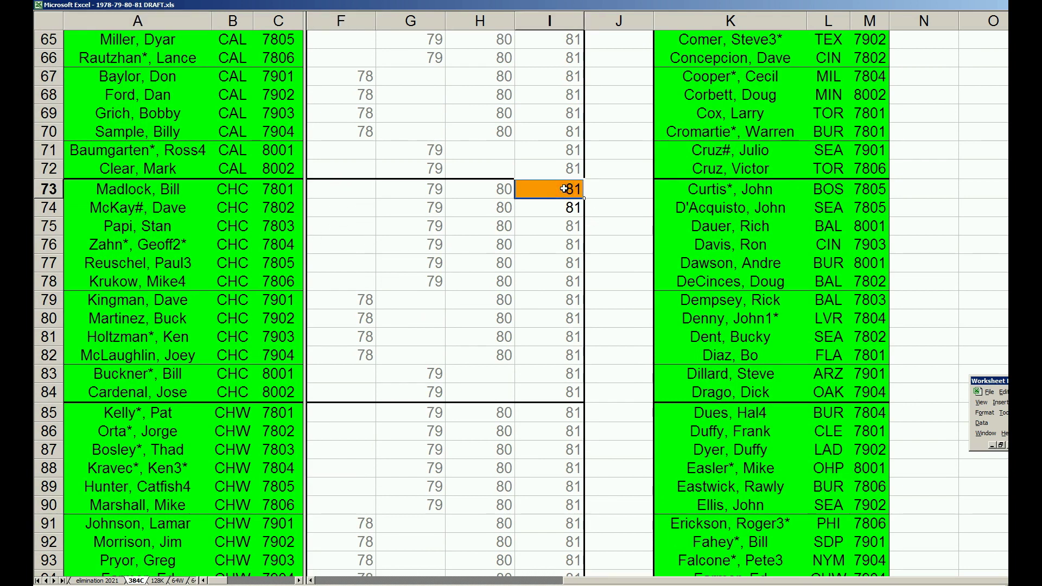
pyautogui.click(231, 193)
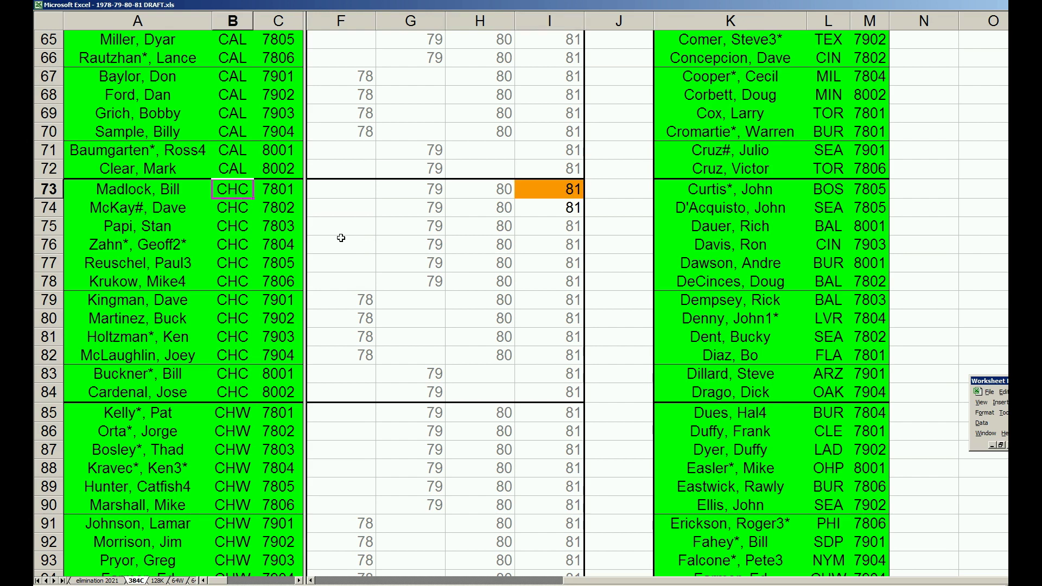
pyautogui.click(565, 190)
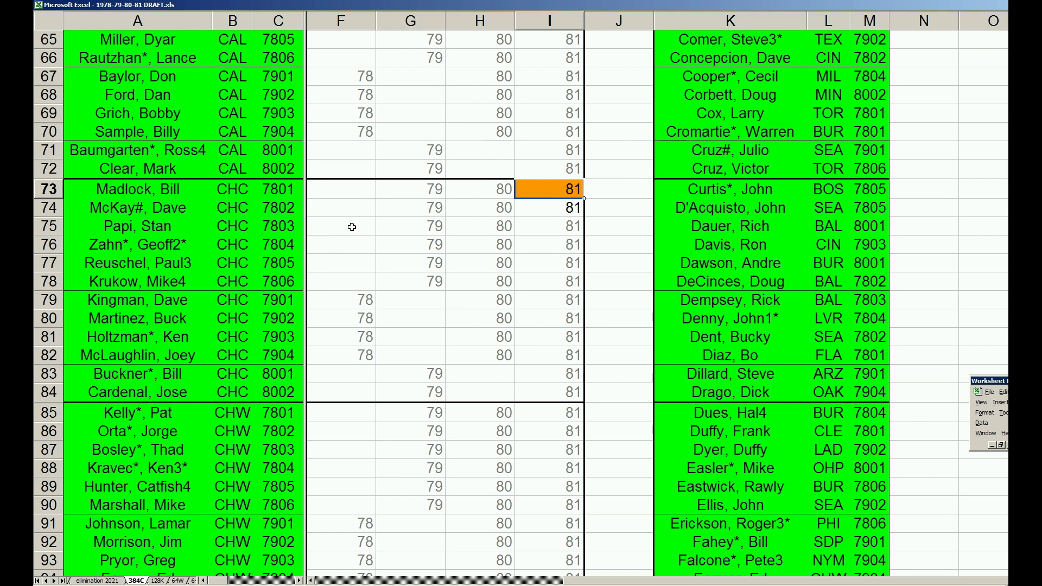
pyautogui.click(561, 190)
pyautogui.click(171, 193)
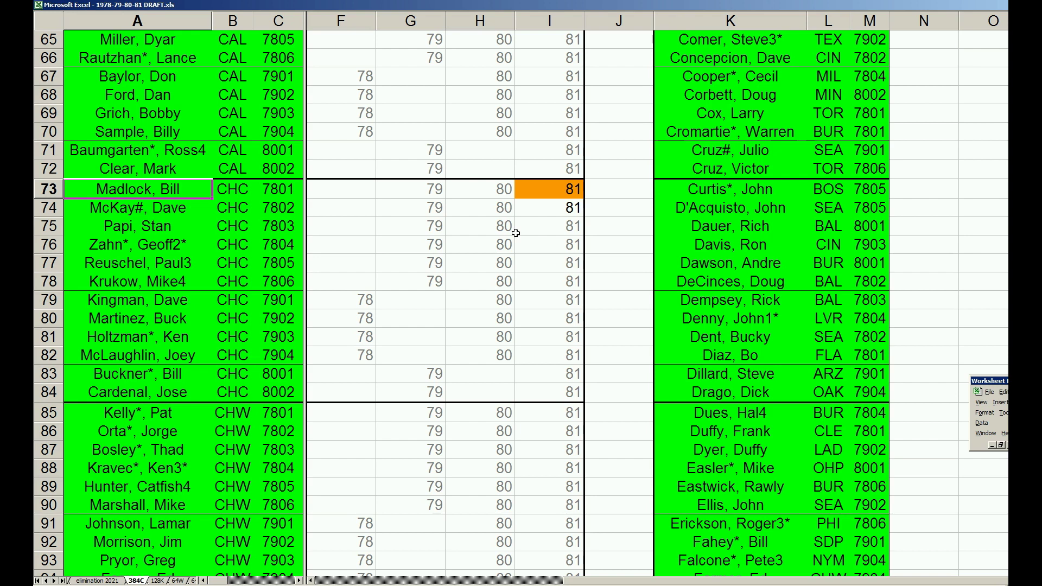
pyautogui.click(551, 193)
pyautogui.click(226, 189)
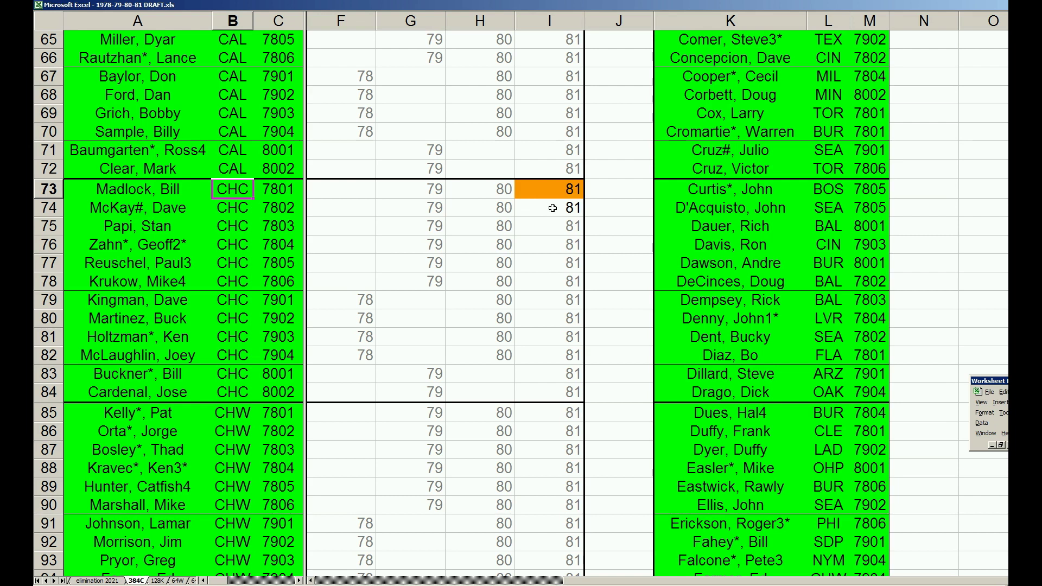
pyautogui.click(178, 193)
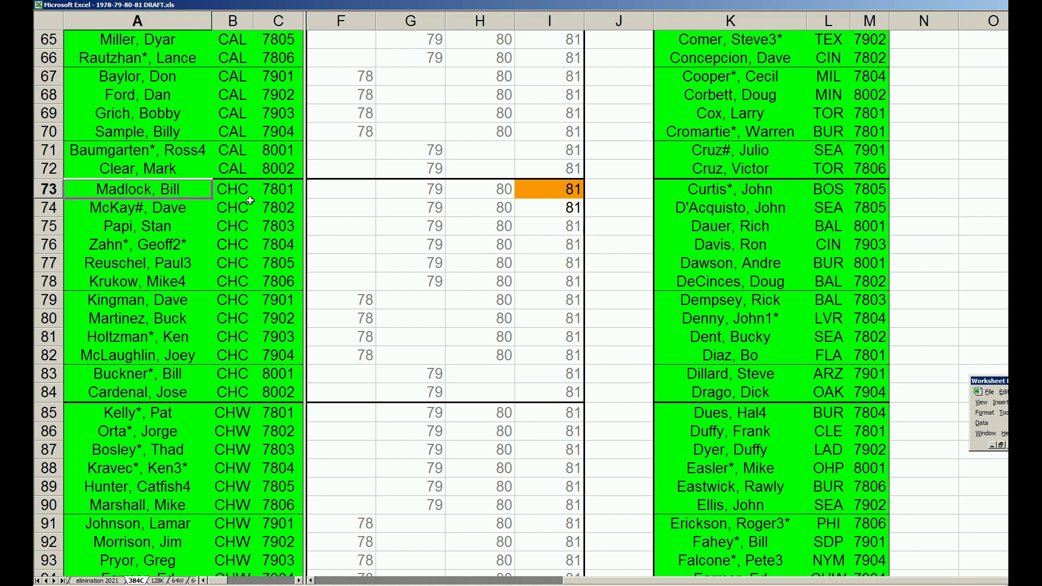
# Step: Return to The 2560 2022 sheet and, in CHC's blue group, select the name in row 411, cell AH412 and the season in row 413
pyautogui.click(45, 581)
pyautogui.click(112, 581)
pyautogui.click(177, 339)
pyautogui.press('pageup')
pyautogui.press('pageup')
pyautogui.press('pageup')
pyautogui.press('pageup')
pyautogui.press('pageup')
pyautogui.press('pageup')
pyautogui.press('pageup')
pyautogui.press('pageup')
pyautogui.press('pageup')
pyautogui.press('pageup')
pyautogui.press('pageup')
pyautogui.press('pageup')
pyautogui.press('pageup')
pyautogui.press('pageup')
pyautogui.press('pageup')
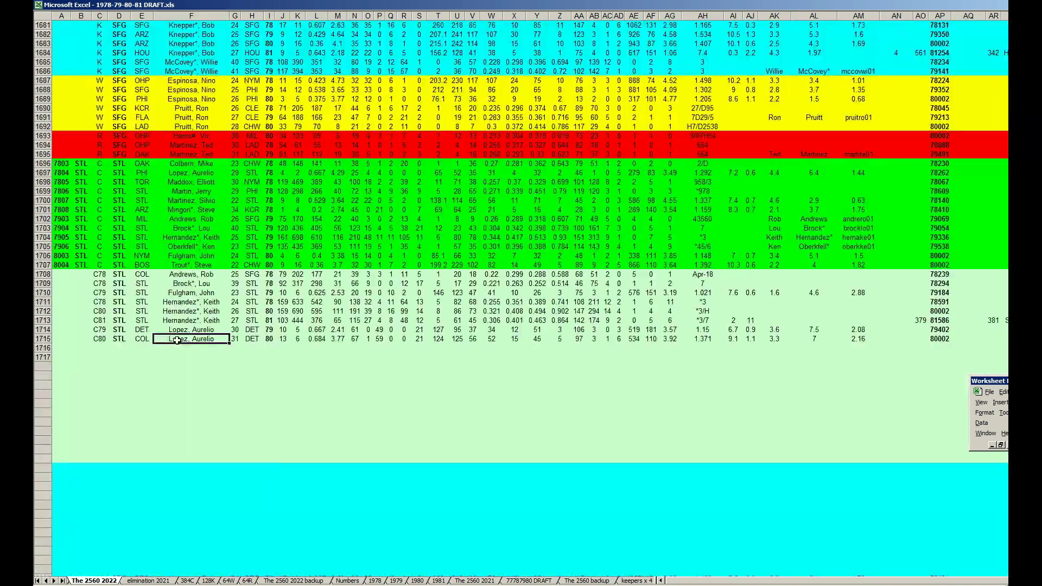
pyautogui.press('pageup')
pyautogui.press('pageup')
pyautogui.press('pageup')
pyautogui.press('pageup')
pyautogui.press('pageup')
pyautogui.press('pageup')
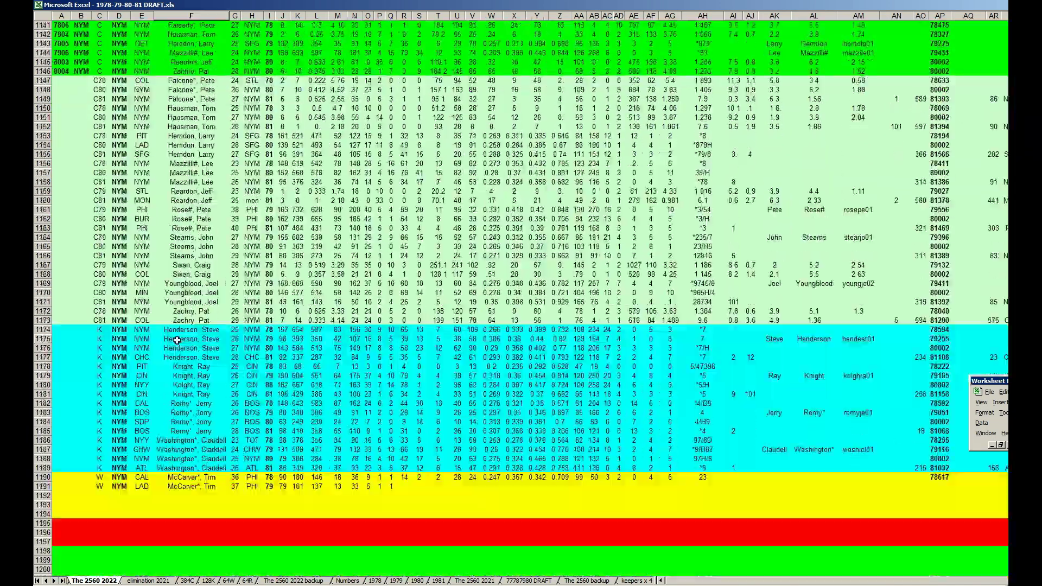
pyautogui.press('pageup')
pyautogui.press('pageup')
pyautogui.press('pageup')
pyautogui.press('pageup')
pyautogui.press('pageup')
pyautogui.press('pageup')
pyautogui.press('pageup')
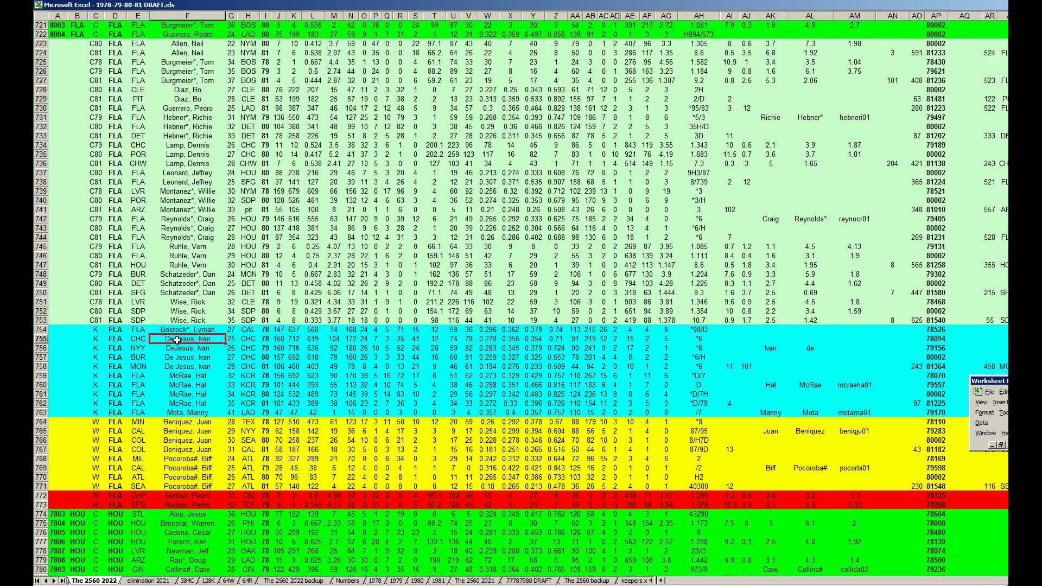
pyautogui.press('pageup')
pyautogui.press('pageup')
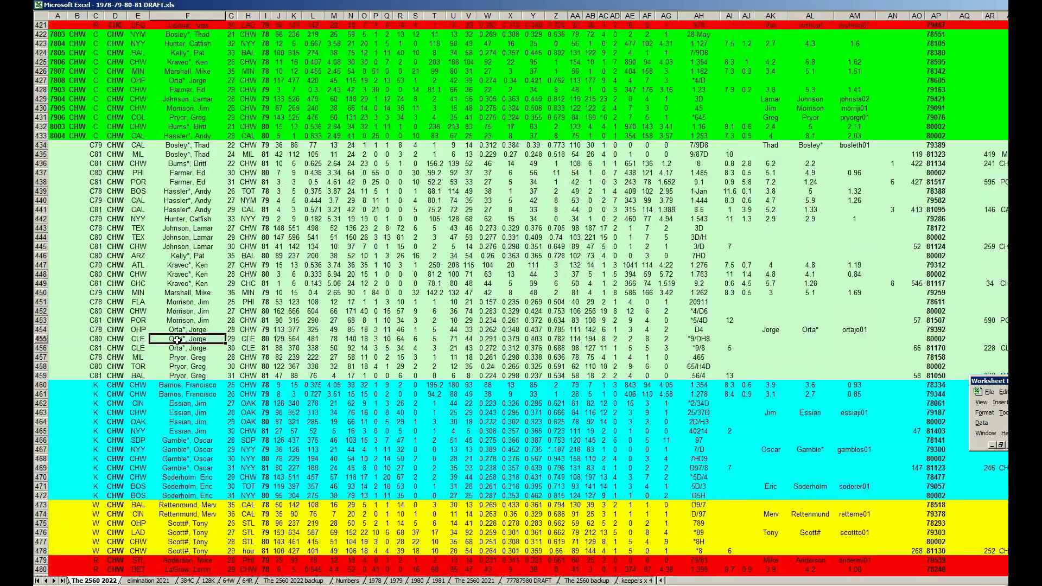
pyautogui.scroll(12, 177, 340)
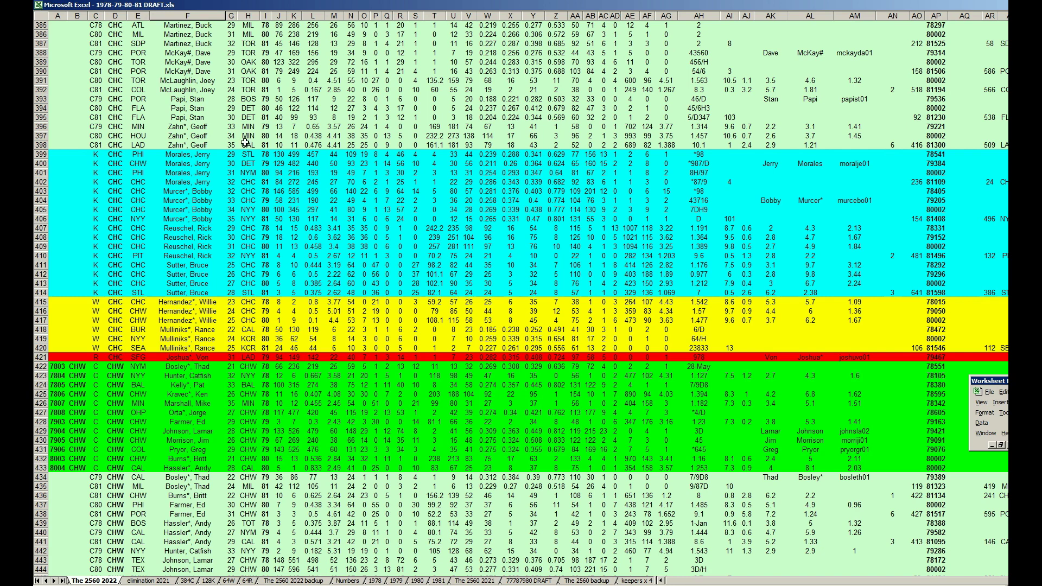
pyautogui.click(194, 266)
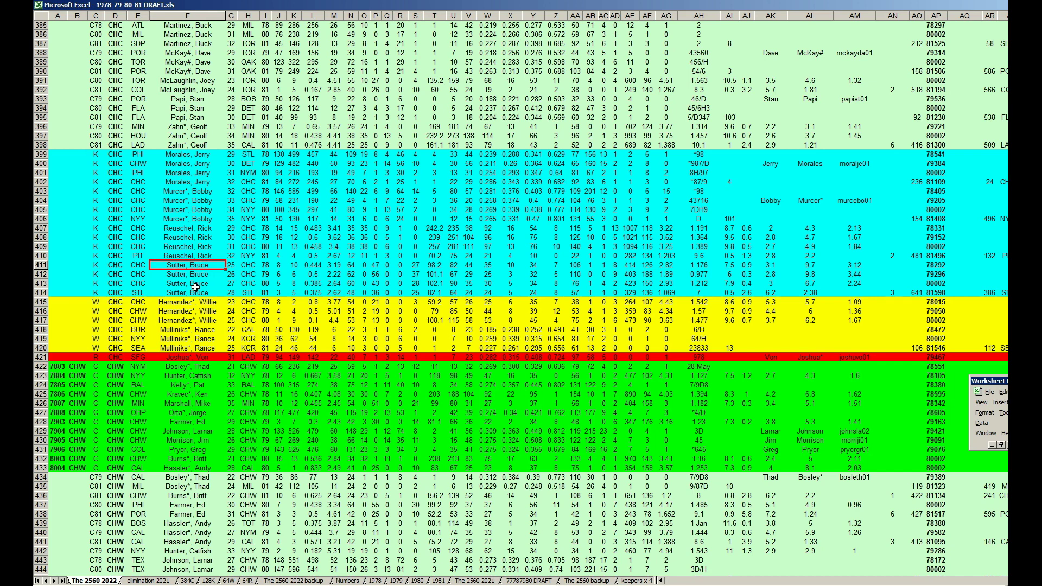
pyautogui.click(698, 276)
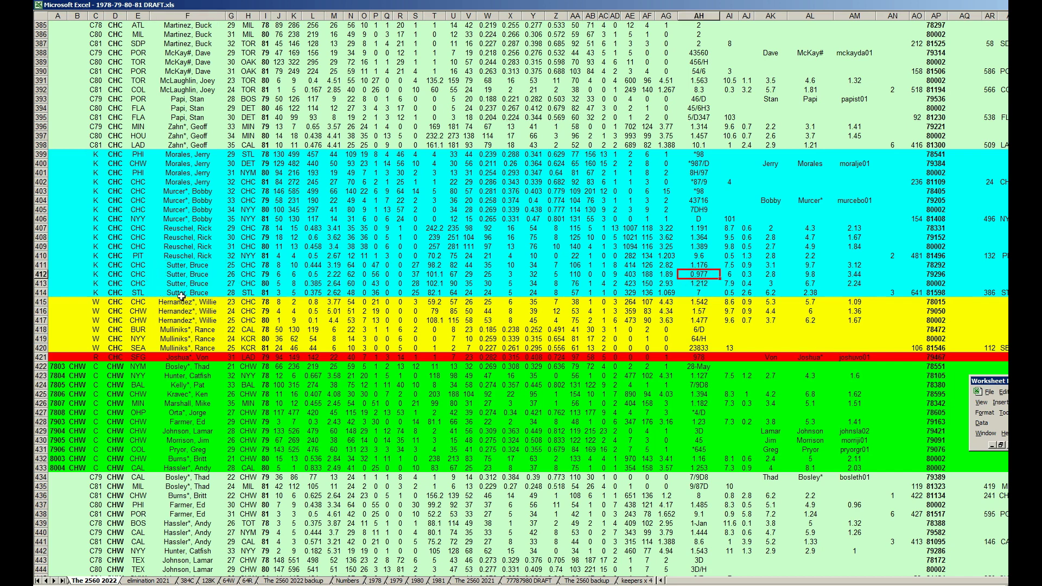
pyautogui.click(265, 284)
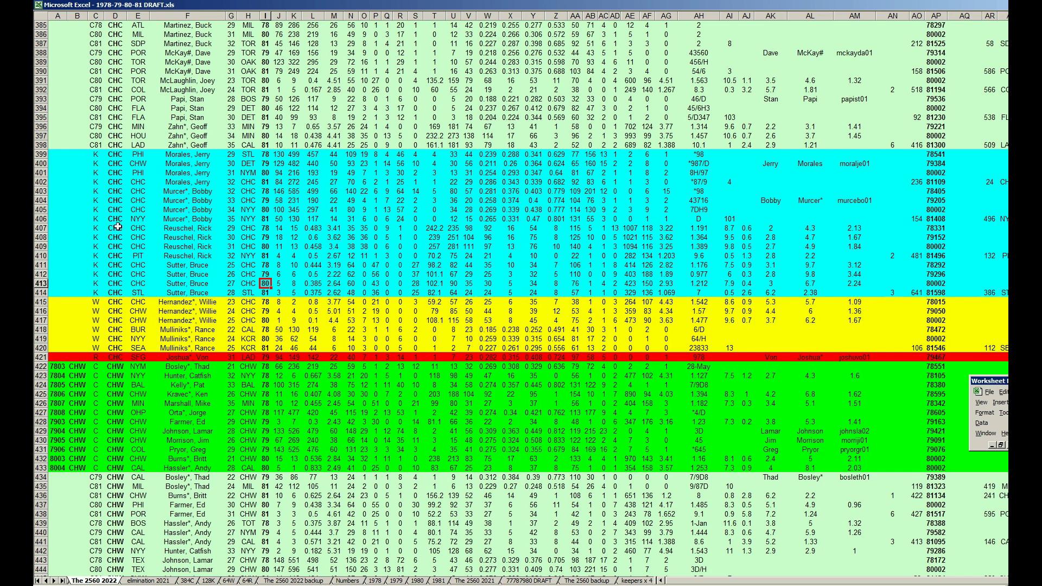
# Step: Highlight the players in rows 407–410 and rows 403–406 of CHC's blue group, one after the other
pyautogui.moveTo(45, 230); pyautogui.dragTo(63, 256)
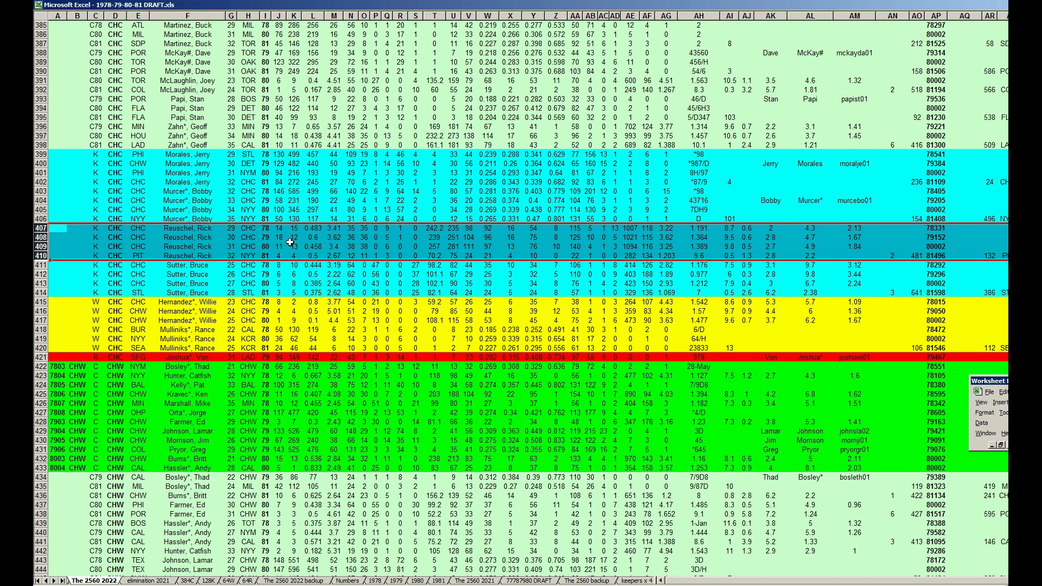
pyautogui.click(42, 191)
pyautogui.moveTo(43, 191); pyautogui.dragTo(44, 218)
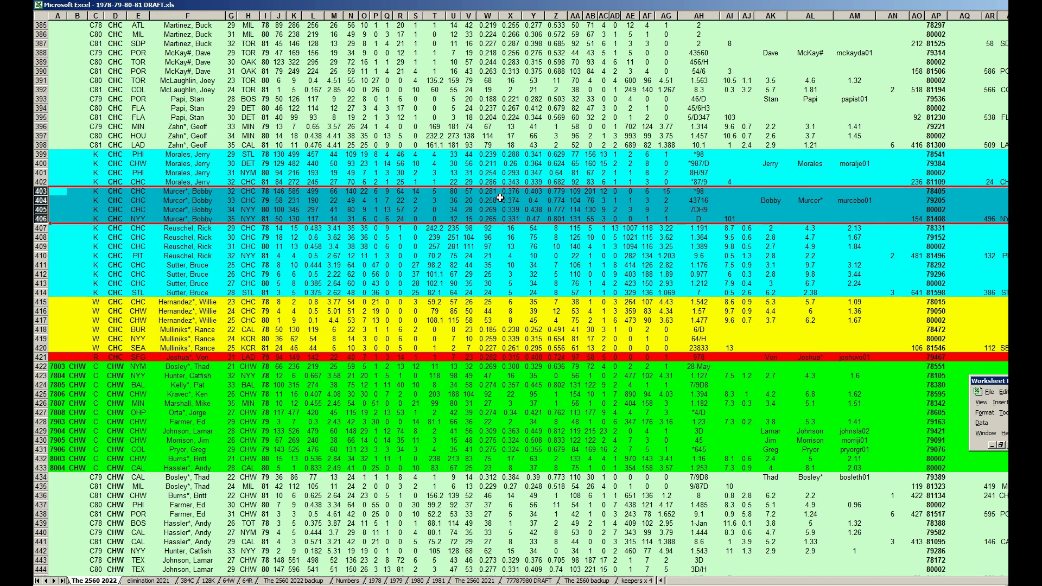
pyautogui.click(334, 171)
# Step: Highlight CHC's unassigned 1981 players in rows 2333–2335
pyautogui.click(198, 264)
pyautogui.scroll(-20, 198, 262)
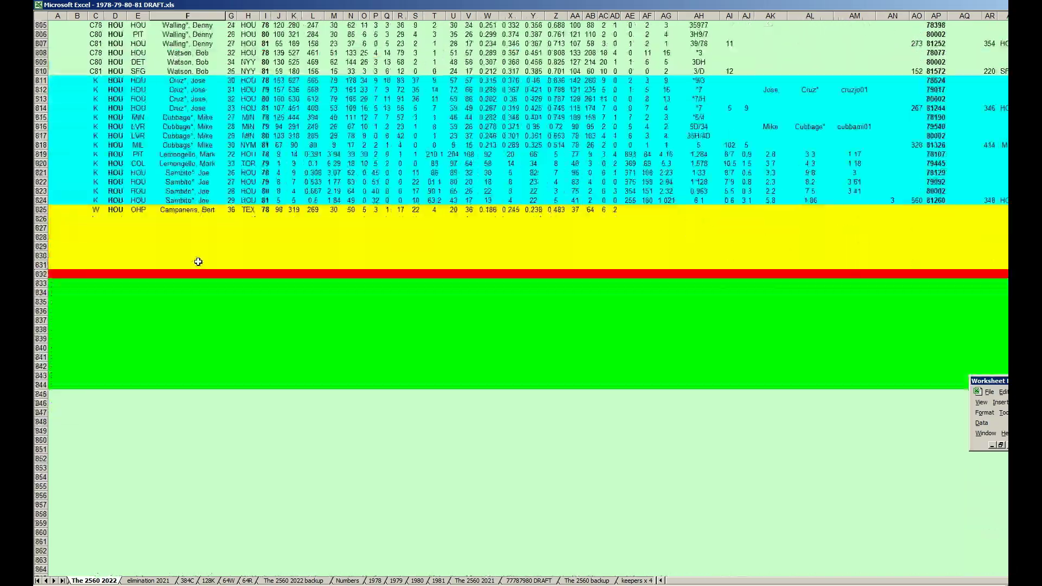
pyautogui.click(198, 262)
pyautogui.press('pagedown')
pyautogui.press('pagedown')
pyautogui.press('pagedown')
pyautogui.press('pagedown')
pyautogui.press('pagedown')
pyautogui.press('pagedown')
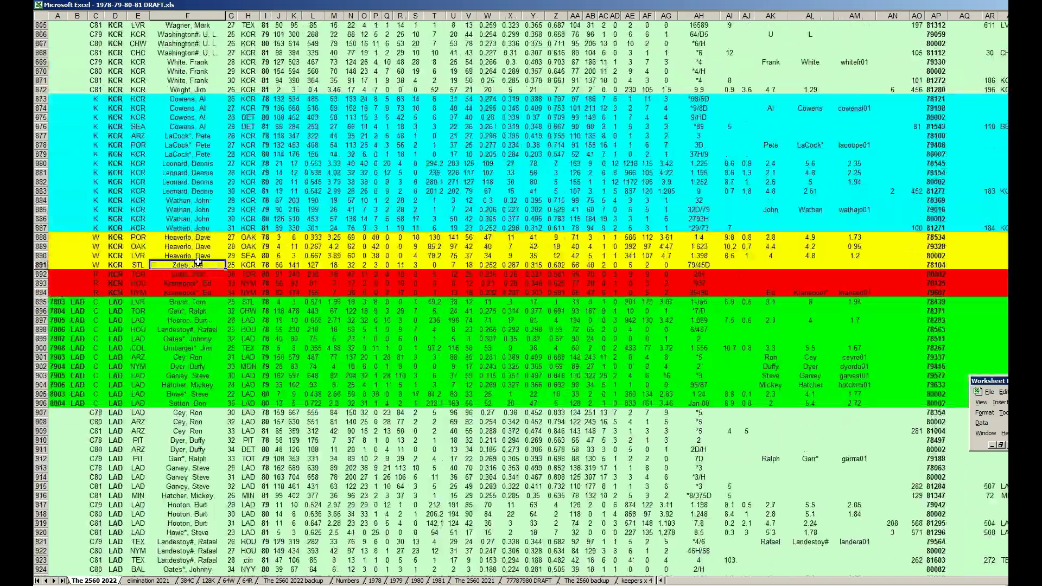
pyautogui.press('pagedown')
pyautogui.press('pagedown')
pyautogui.press('pagedown')
pyautogui.press('pagedown')
pyautogui.press('pagedown')
pyautogui.press('pagedown')
pyautogui.press('pagedown')
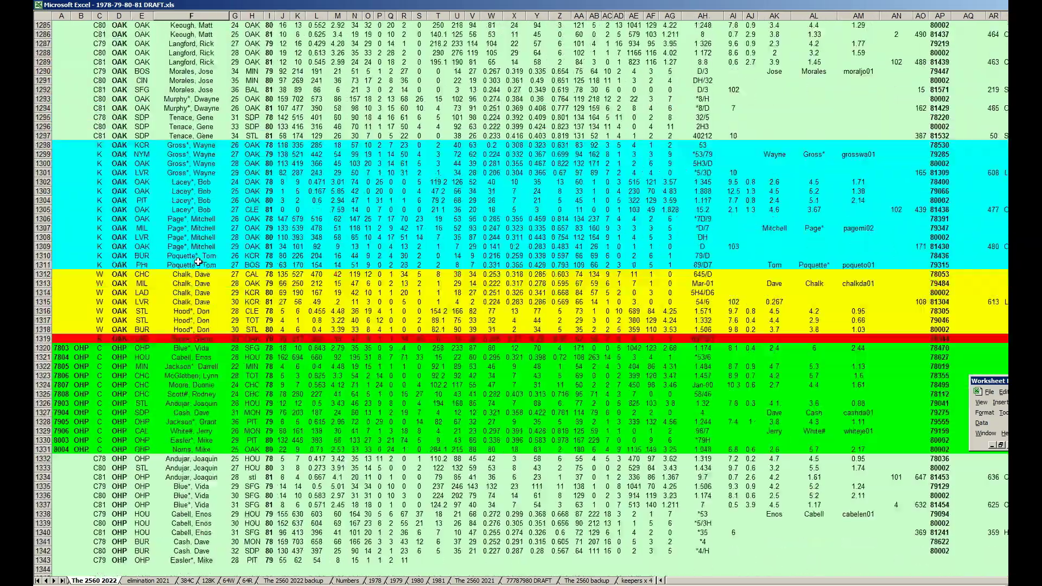
pyautogui.press('pagedown')
pyautogui.press('pagedown')
pyautogui.press('pagedown')
pyautogui.press('pagedown')
pyautogui.press('pagedown')
pyautogui.press('pagedown')
pyautogui.press('pagedown')
pyautogui.press('pagedown')
pyautogui.press('pagedown')
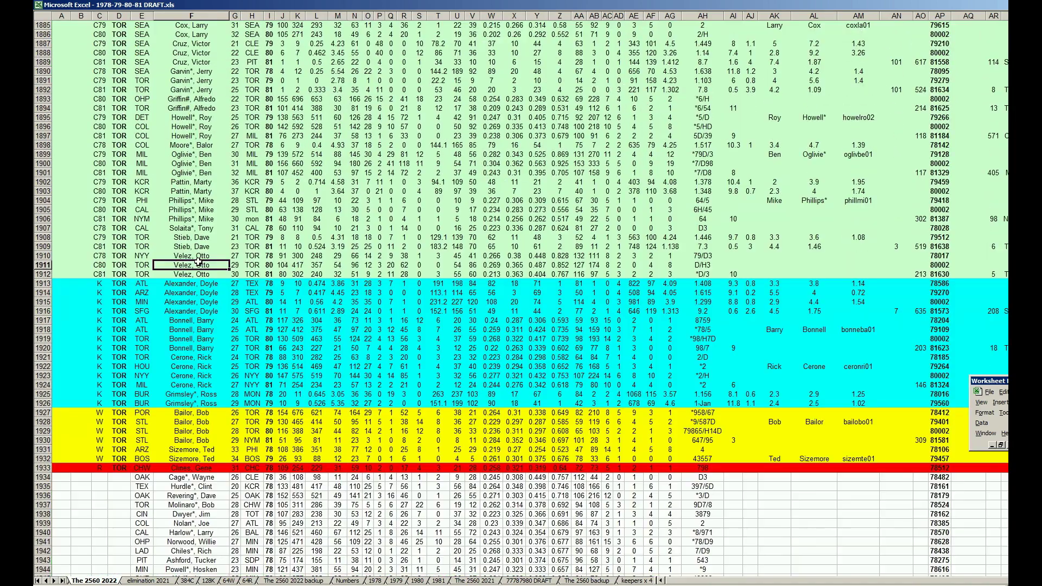
pyautogui.press('pagedown')
pyautogui.press('pagedown')
pyautogui.press('pagedown')
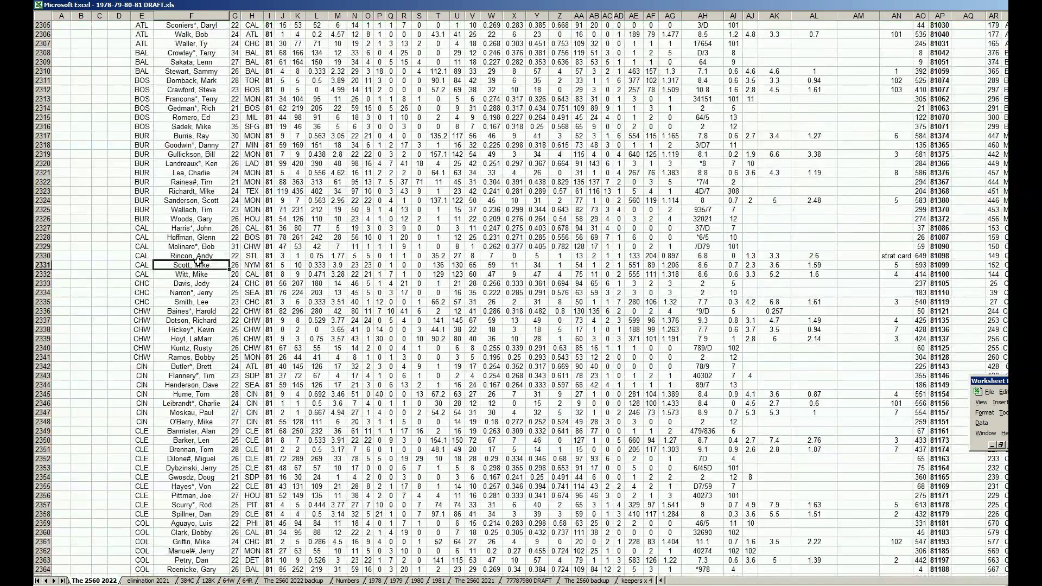
pyautogui.scroll(-1, 198, 263)
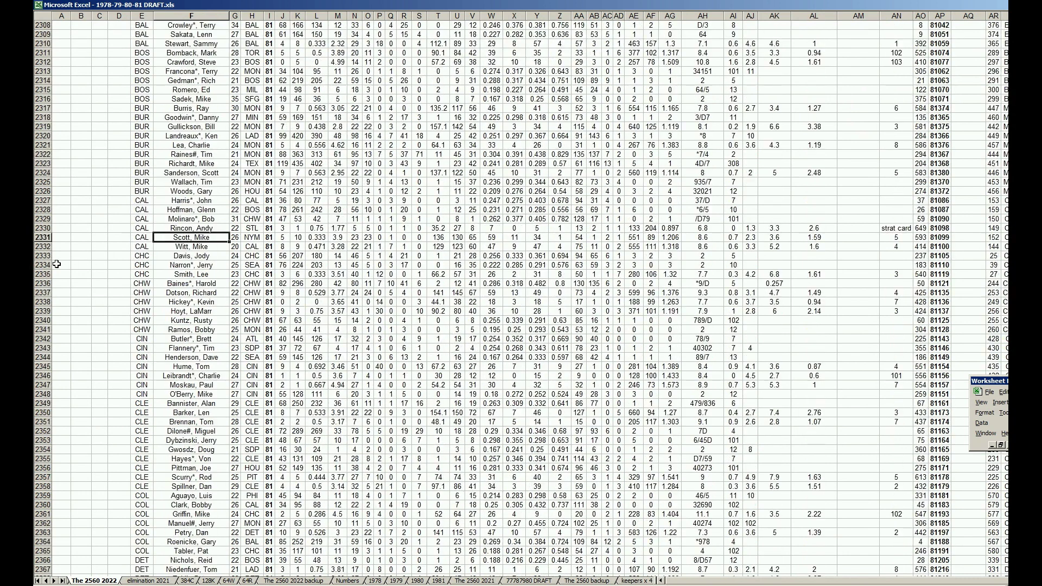
pyautogui.moveTo(44, 255); pyautogui.dragTo(44, 274)
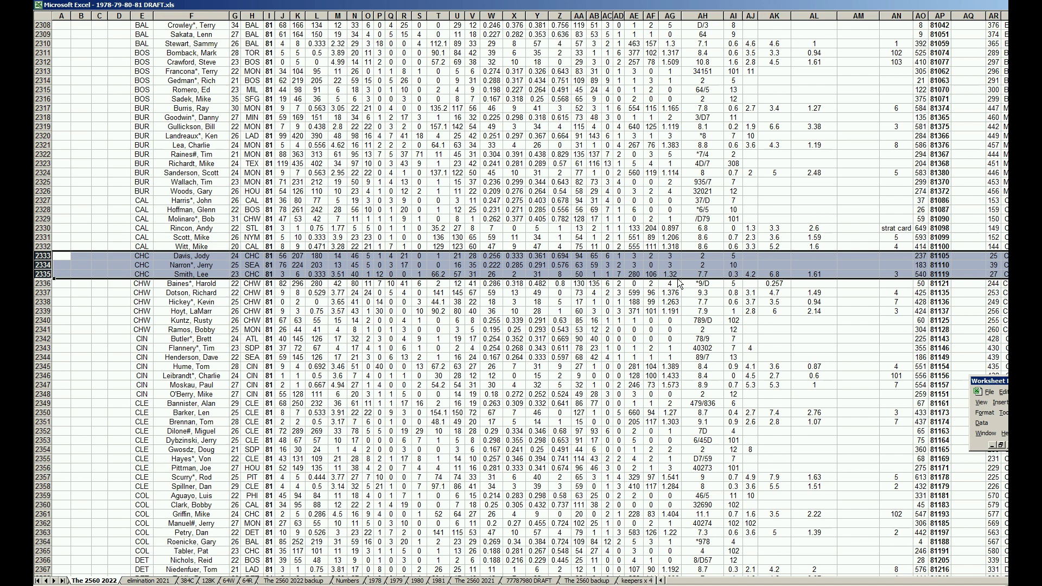
# Step: Highlight CHC's unassigned 1980 players in rows 2161–2162
pyautogui.click(211, 237)
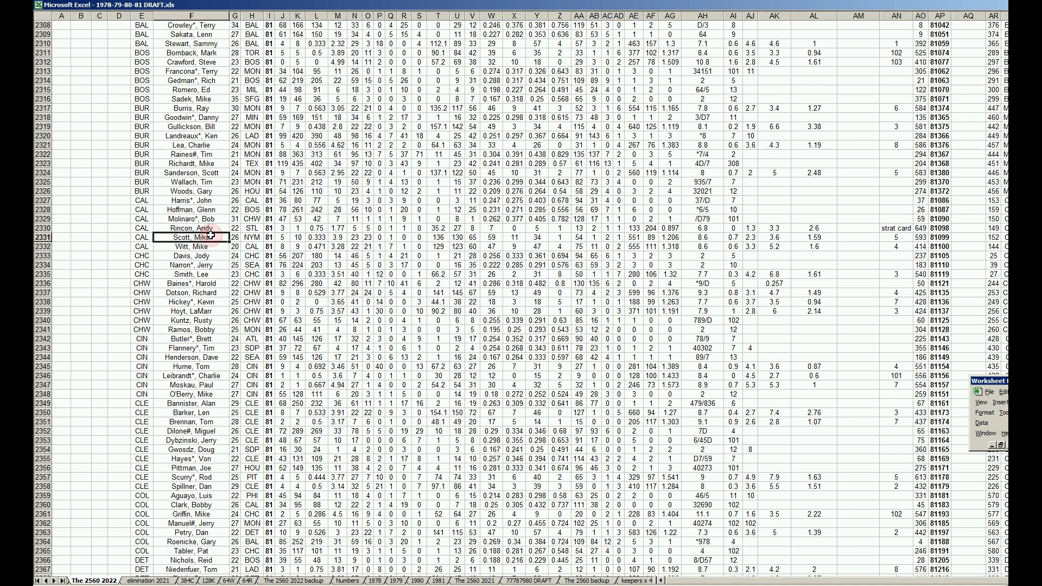
pyautogui.press('pageup')
pyautogui.press('pageup')
pyautogui.press('pageup')
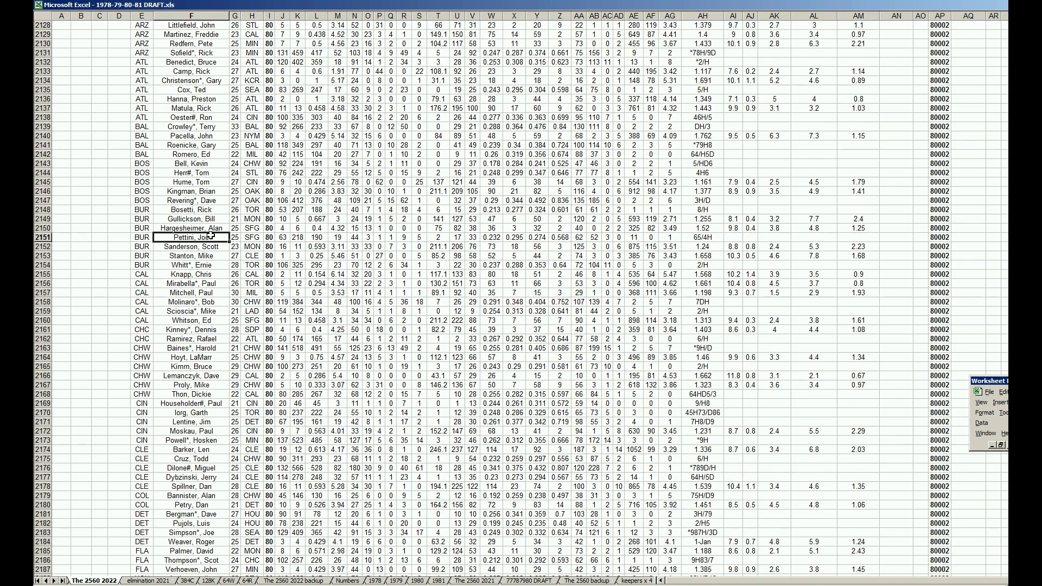
pyautogui.press('pageup')
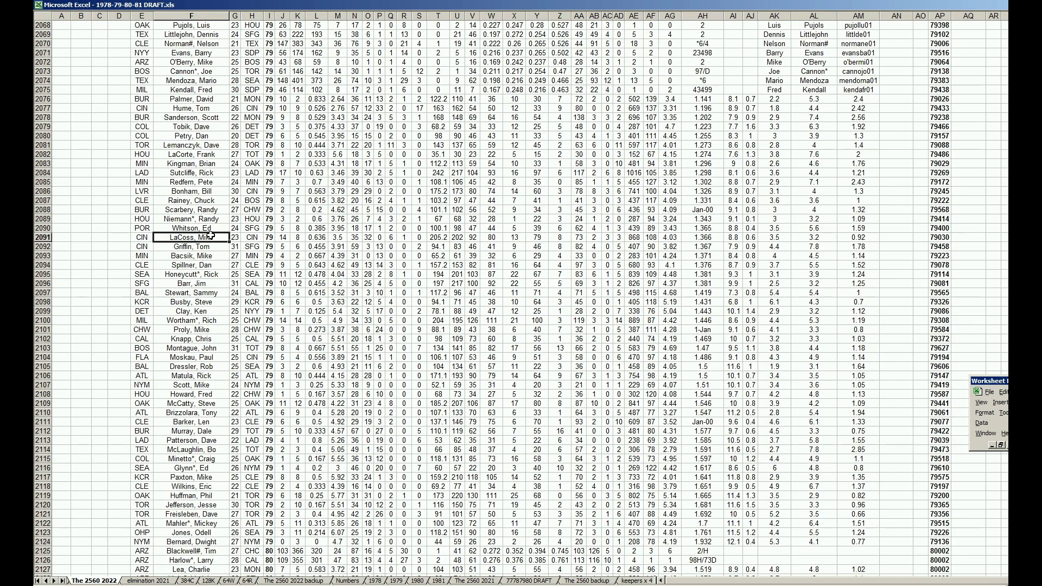
pyautogui.scroll(-12, 210, 234)
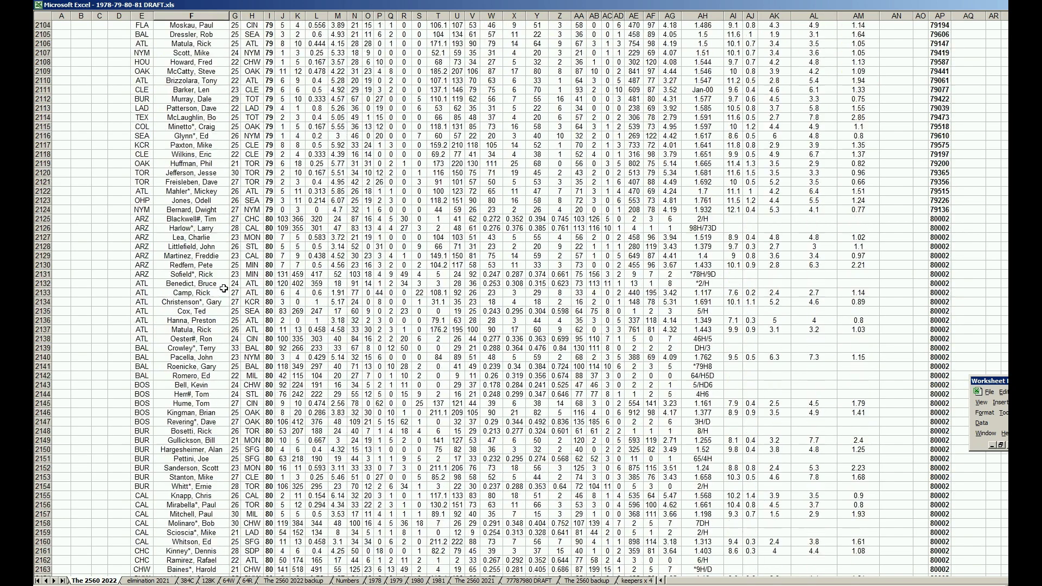
pyautogui.scroll(-10, 150, 275)
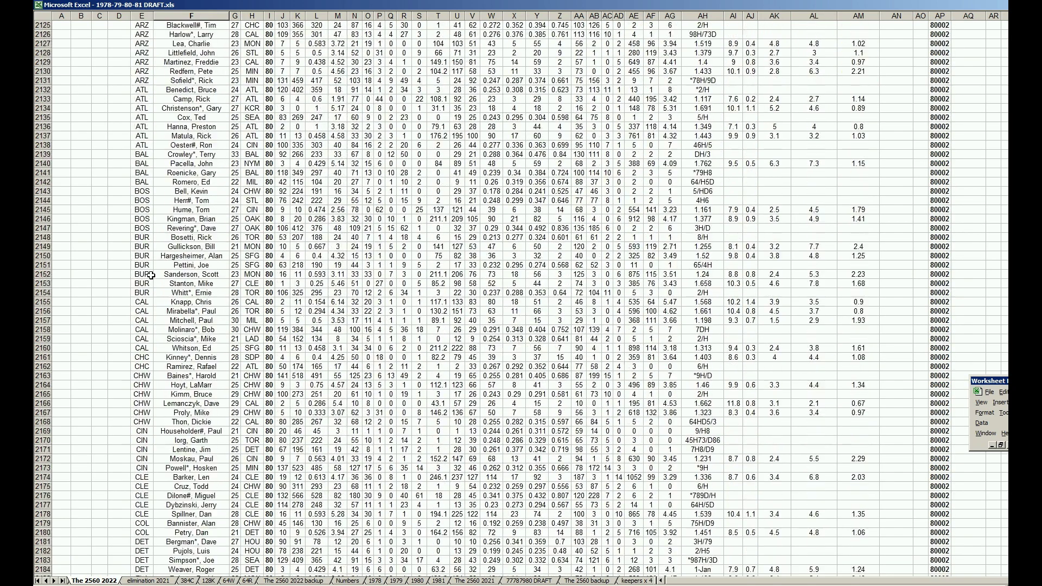
pyautogui.moveTo(45, 274); pyautogui.dragTo(42, 284)
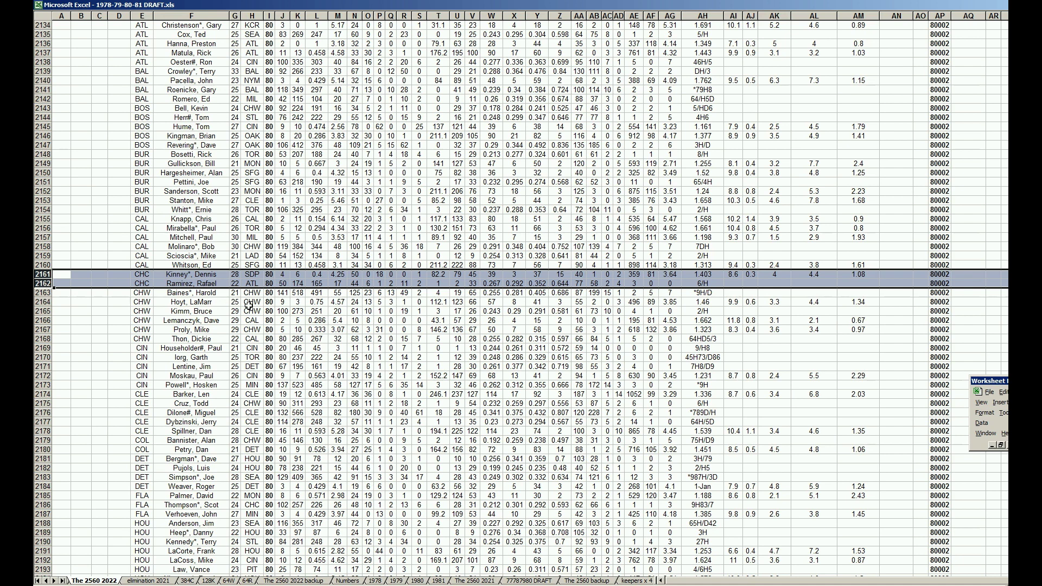
# Step: On the elimination 2021 sheet, select CHW, fourth in the draft order, and glance at the 78798081 DRAFT sheet
pyautogui.click(48, 580)
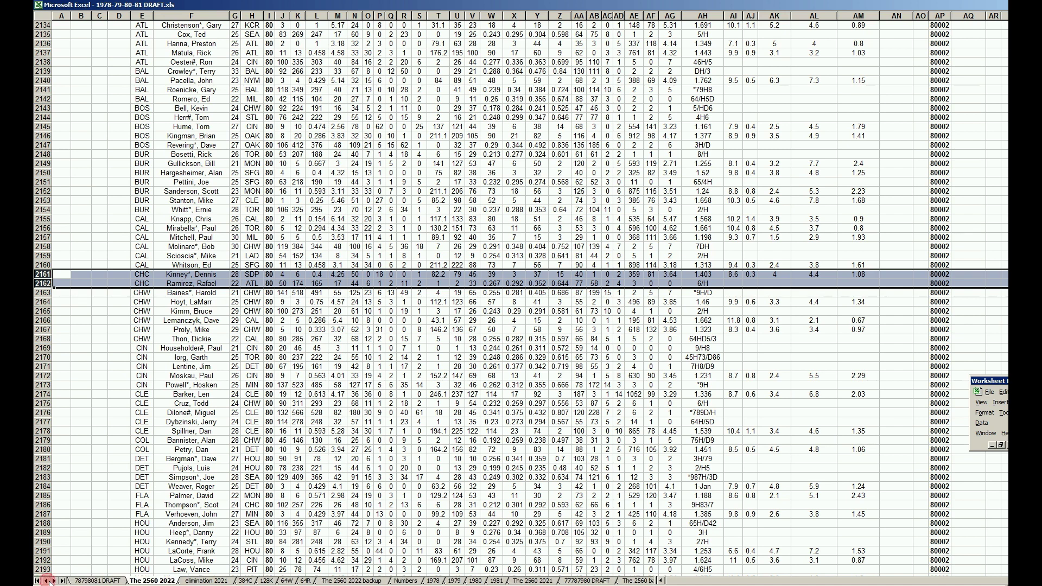
pyautogui.click(196, 581)
pyautogui.click(196, 188)
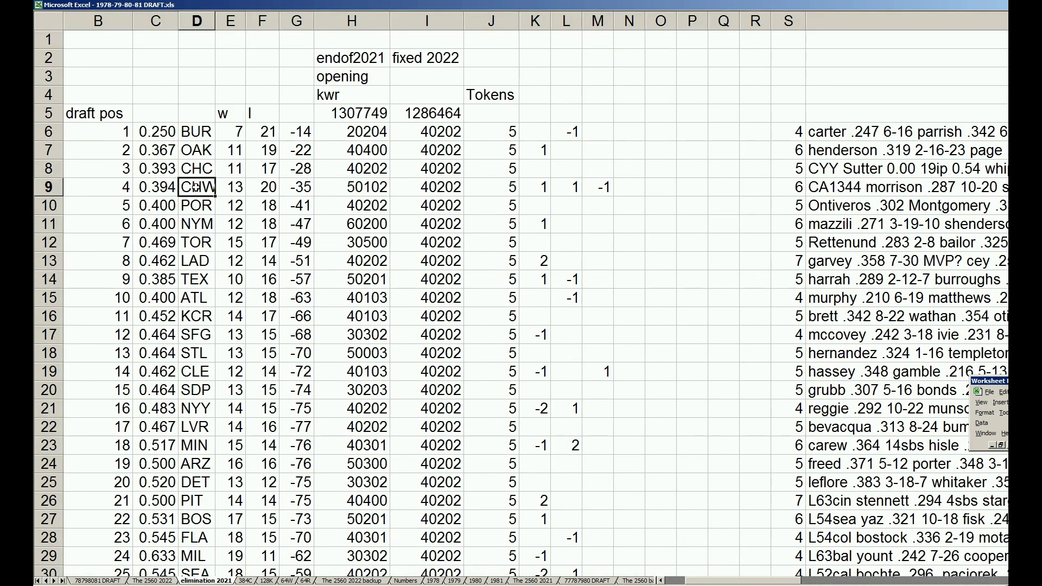
pyautogui.click(103, 581)
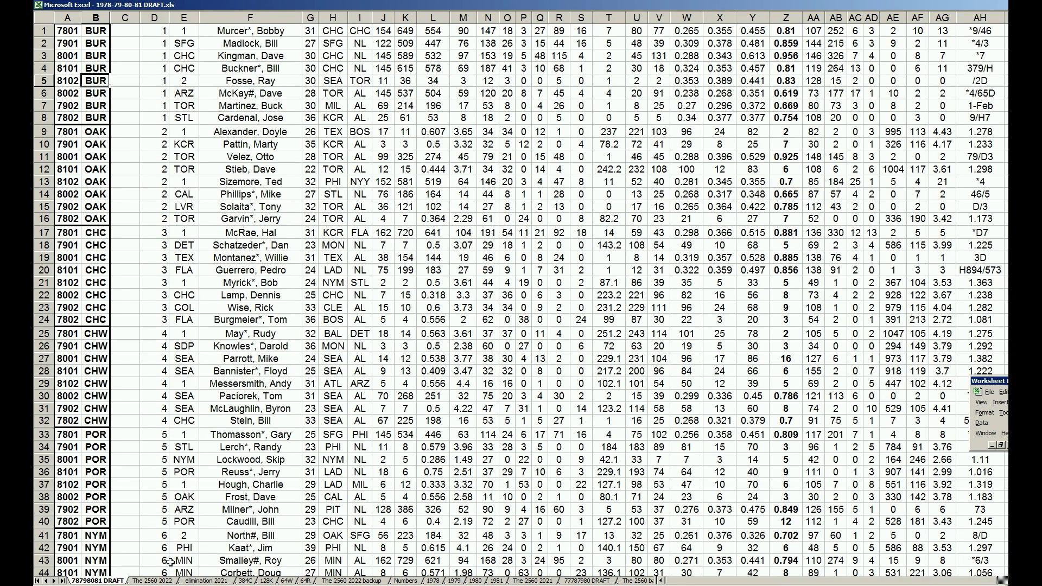
# Step: On the 384C sheet, highlight CHW's eligible seasons in F85:I96 and select the player name in row 92
pyautogui.click(244, 581)
pyautogui.click(192, 468)
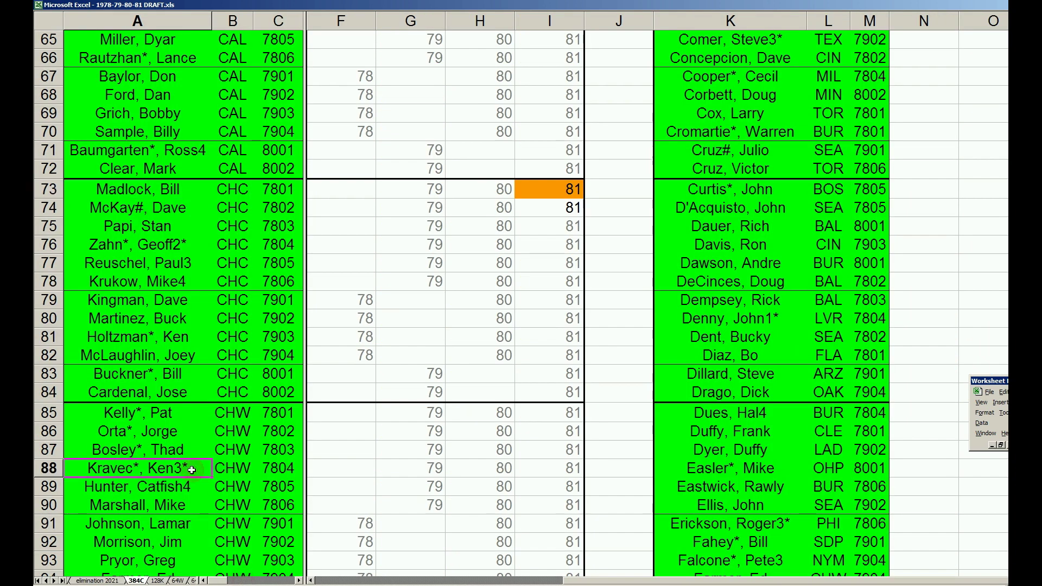
pyautogui.scroll(-3, 192, 470)
pyautogui.moveTo(358, 246); pyautogui.dragTo(535, 442)
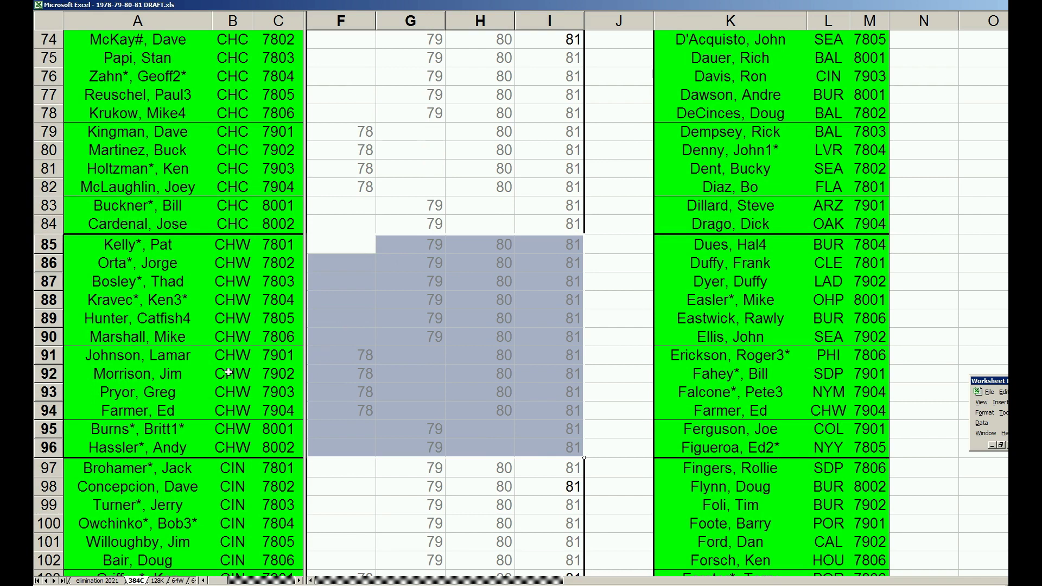
pyautogui.click(204, 374)
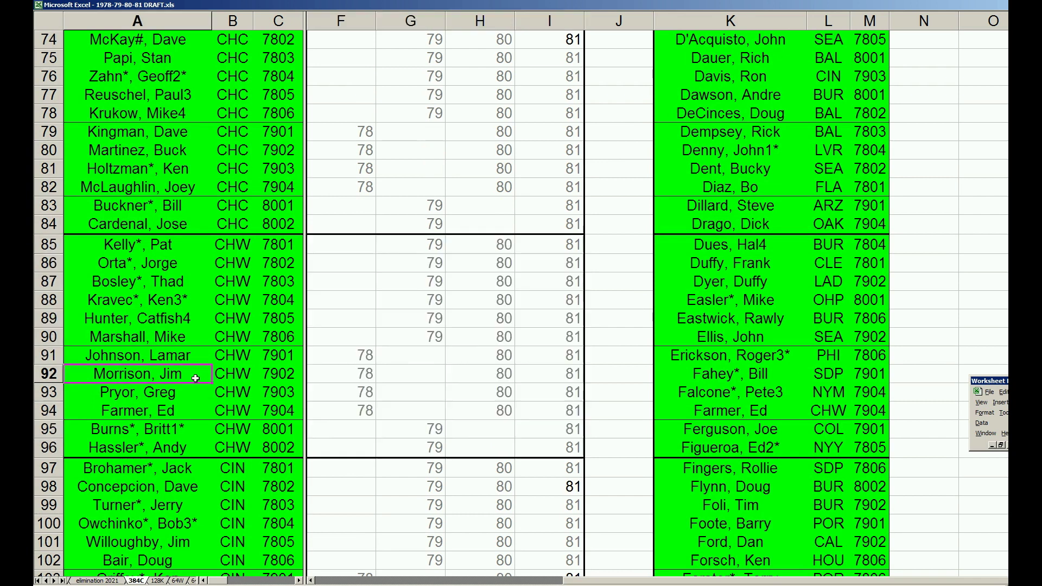
# Step: Return to The 2560 2022 sheet and find CHW's blue, yellow and red player groups in rows 460–481
pyautogui.click(47, 582)
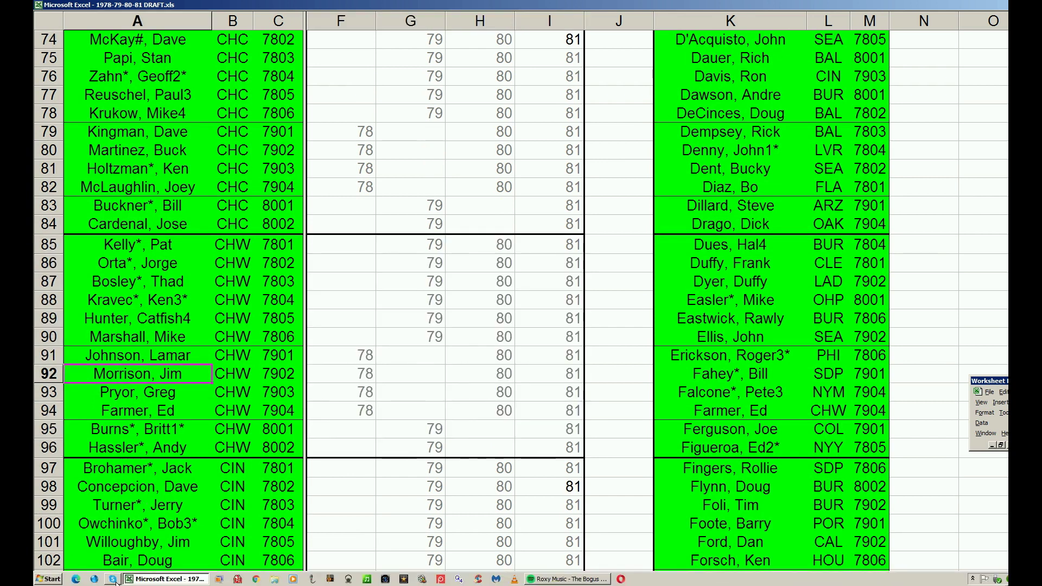
pyautogui.click(94, 580)
pyautogui.click(126, 468)
pyautogui.press('pageup')
pyautogui.press('pageup')
pyautogui.press('pageup')
pyautogui.press('pageup')
pyautogui.press('pageup')
pyautogui.press('pageup')
pyautogui.press('pageup')
pyautogui.press('pageup')
pyautogui.press('pageup')
pyautogui.press('pageup')
pyautogui.press('pageup')
pyautogui.press('pageup')
pyautogui.press('pageup')
pyautogui.press('pageup')
pyautogui.press('pageup')
pyautogui.press('pageup')
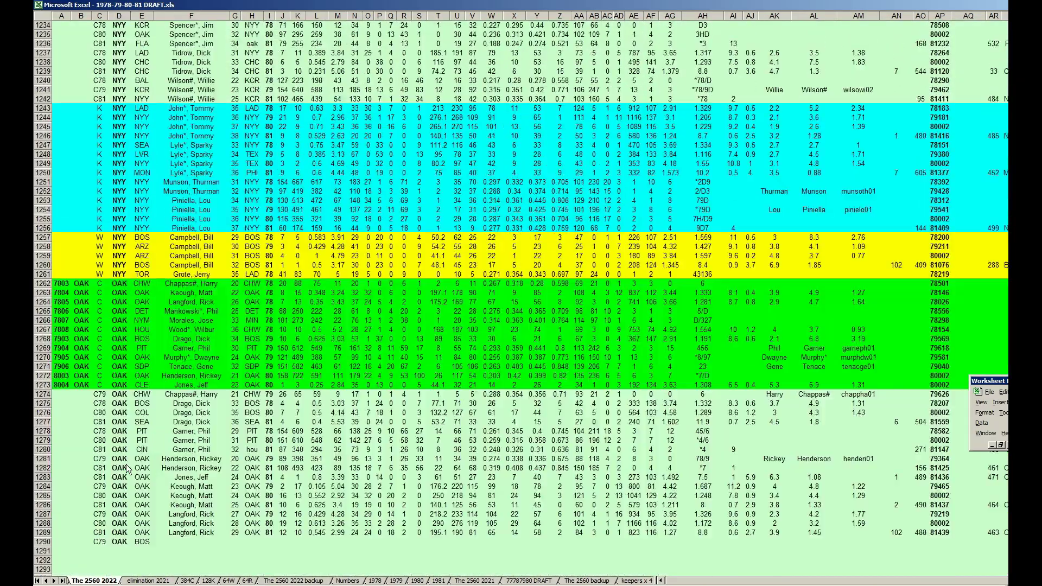
pyautogui.press('pageup')
pyautogui.press('pageup')
pyautogui.press('pageup')
pyautogui.press('pageup')
pyautogui.press('pageup')
pyautogui.press('pageup')
pyautogui.press('pageup')
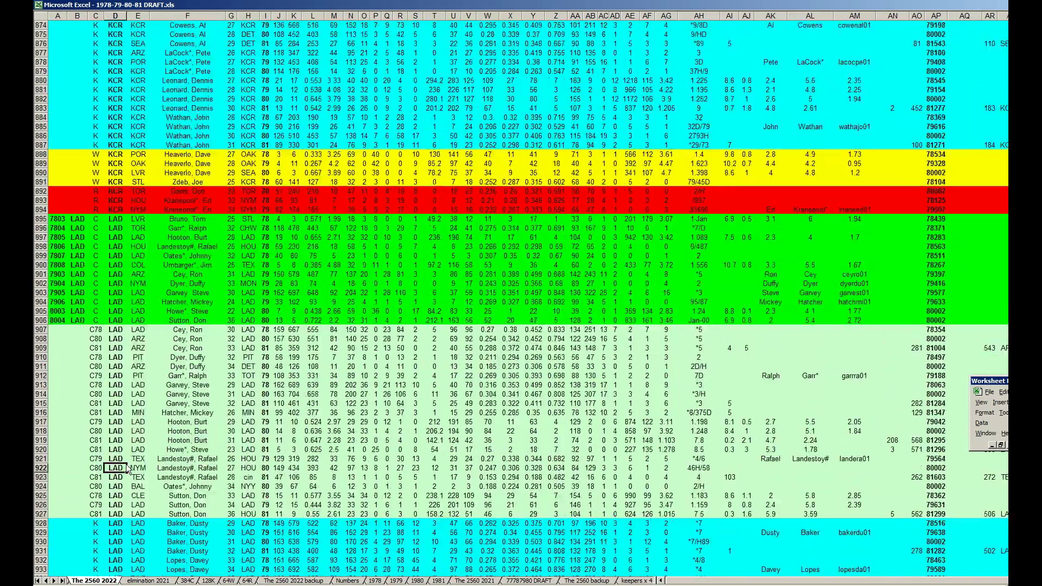
pyautogui.press('pageup')
pyautogui.press('pageup')
pyautogui.press('pageup')
pyautogui.press('pageup')
pyautogui.press('pageup')
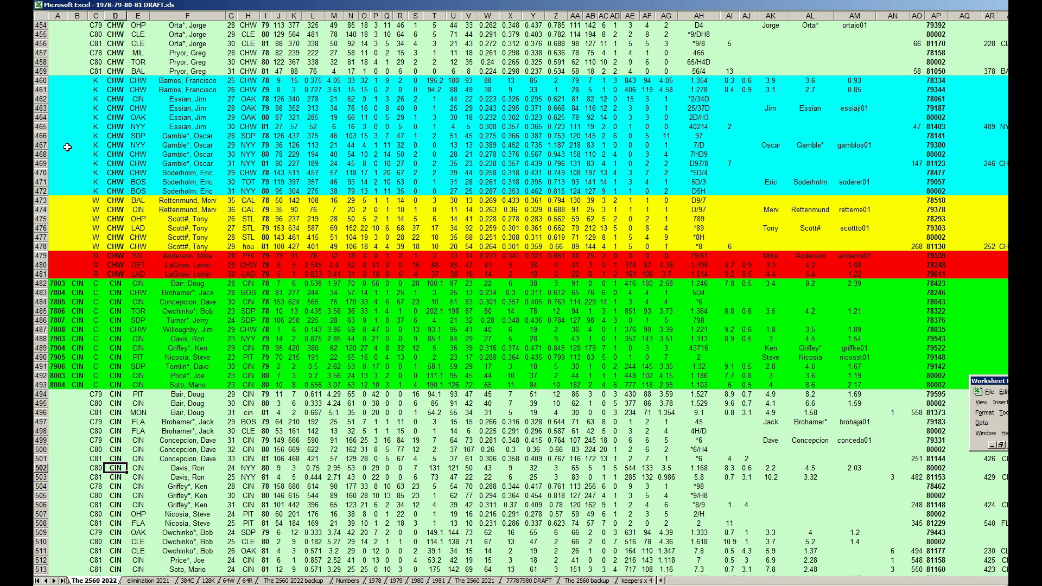
# Step: In CHW's blue group, highlight row 467, select cell D467 and the name in row 468, and highlight row 467 again
pyautogui.click(41, 147)
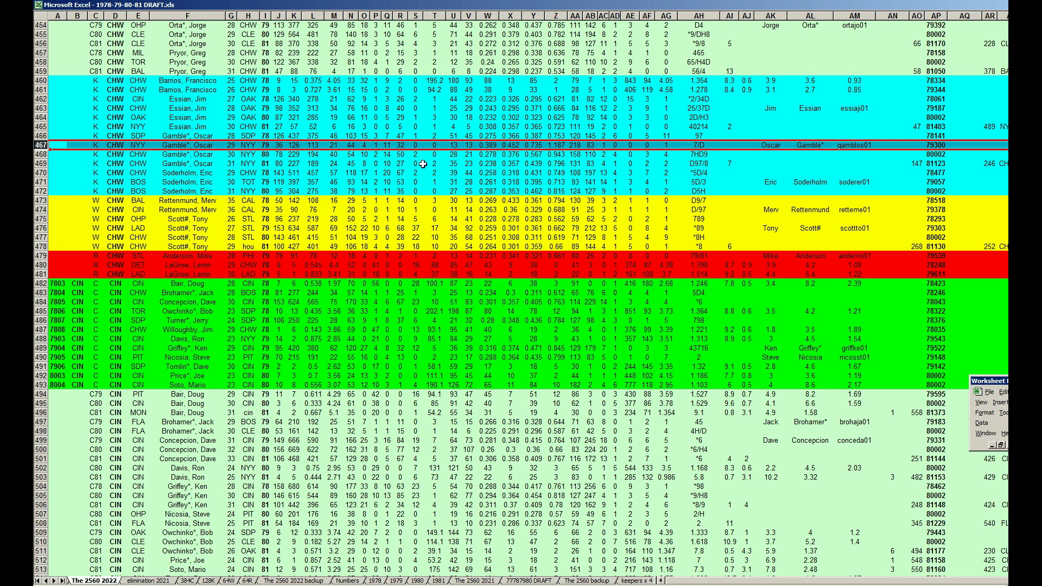
pyautogui.click(116, 145)
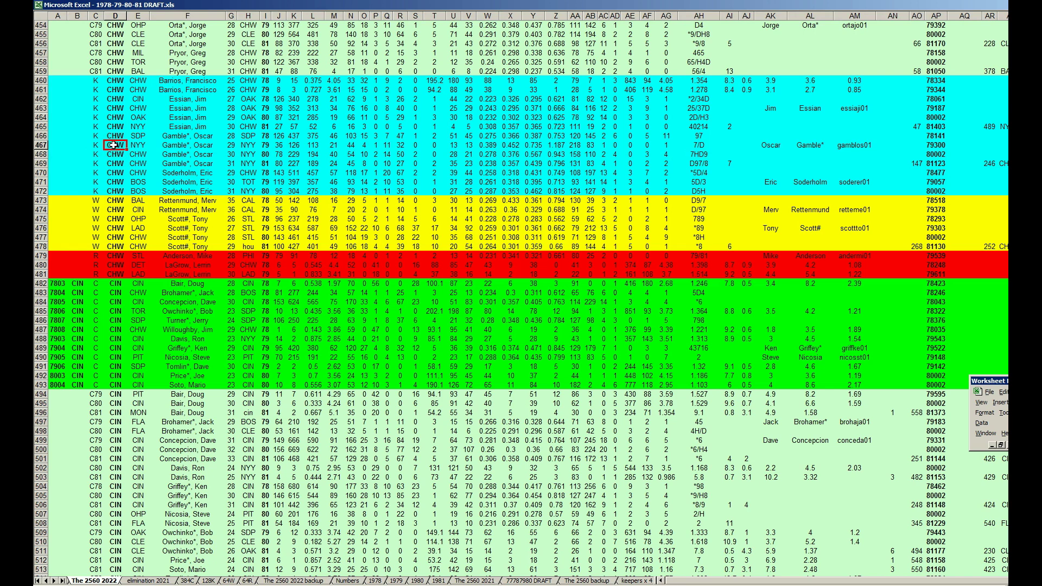
pyautogui.click(184, 155)
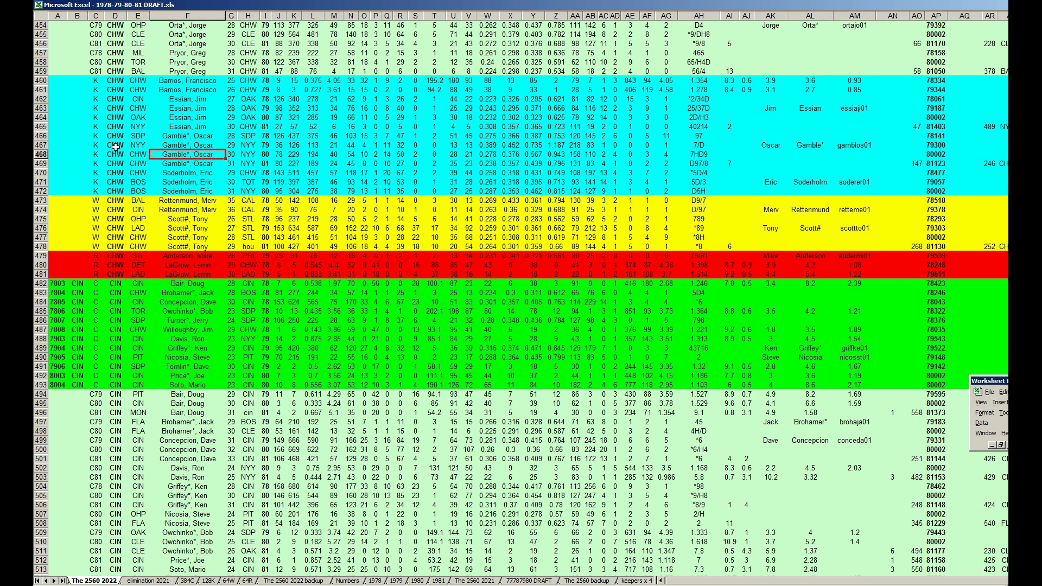
pyautogui.click(42, 145)
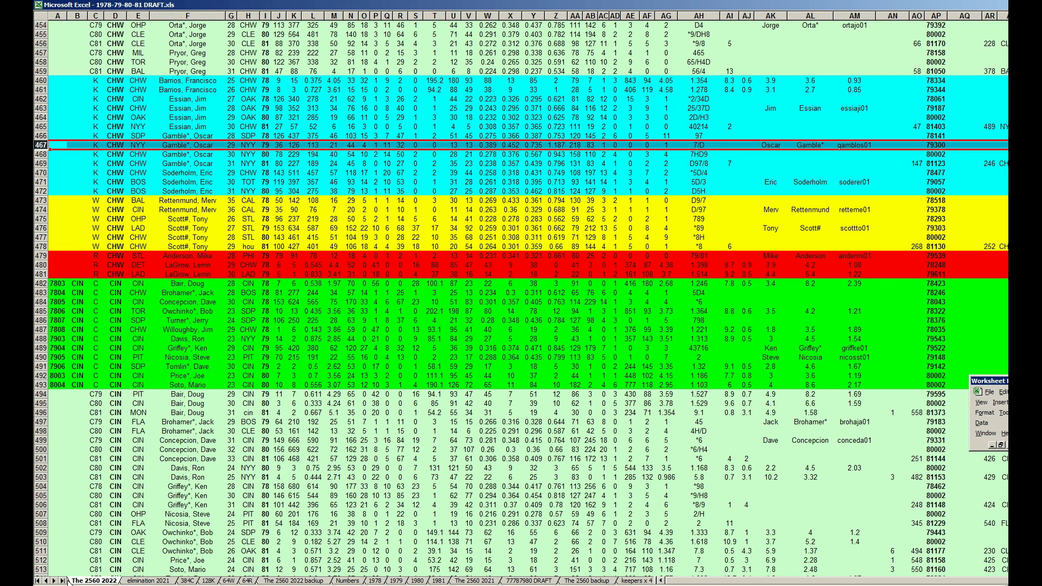
# Step: On the elimination 2021 sheet, compare CHC with POR and select POR, fifth in the draft order
pyautogui.click(47, 581)
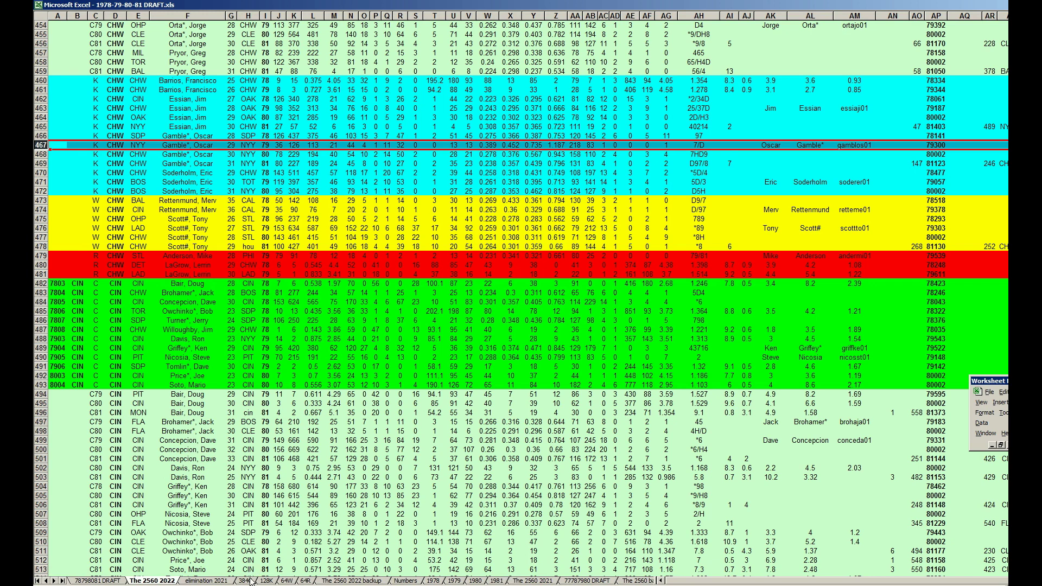
pyautogui.click(220, 582)
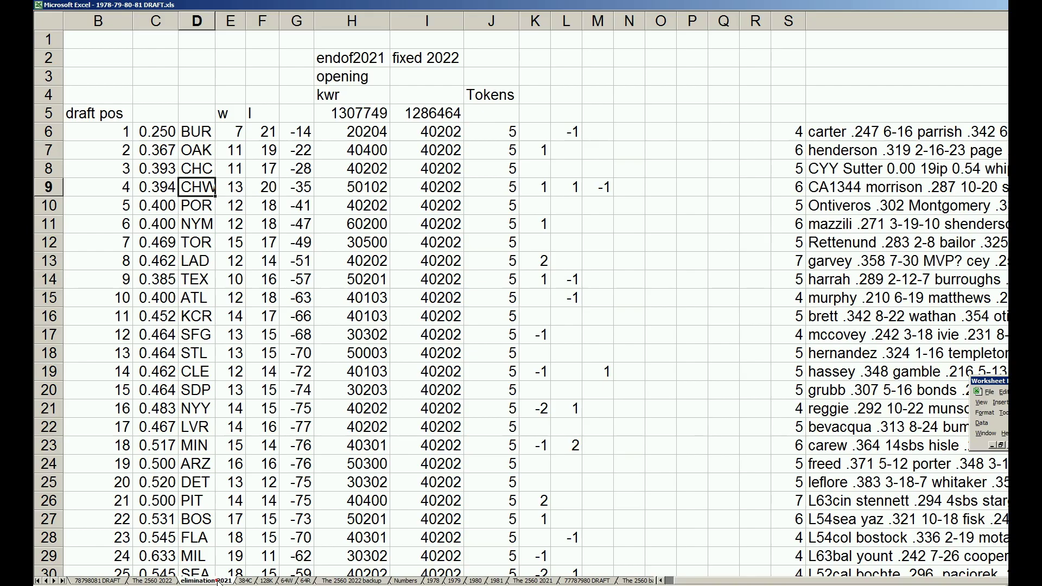
pyautogui.click(202, 204)
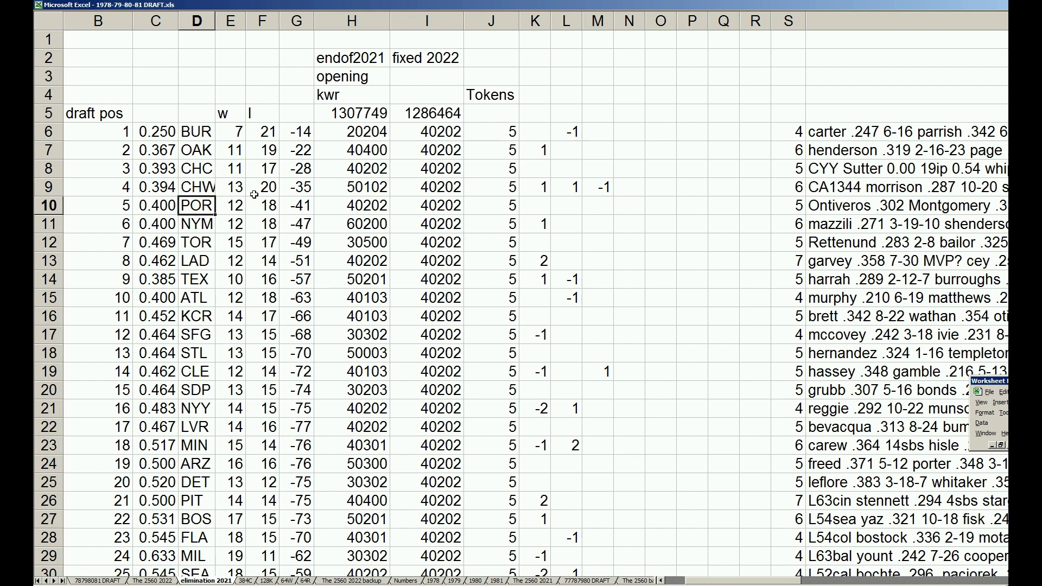
pyautogui.click(204, 168)
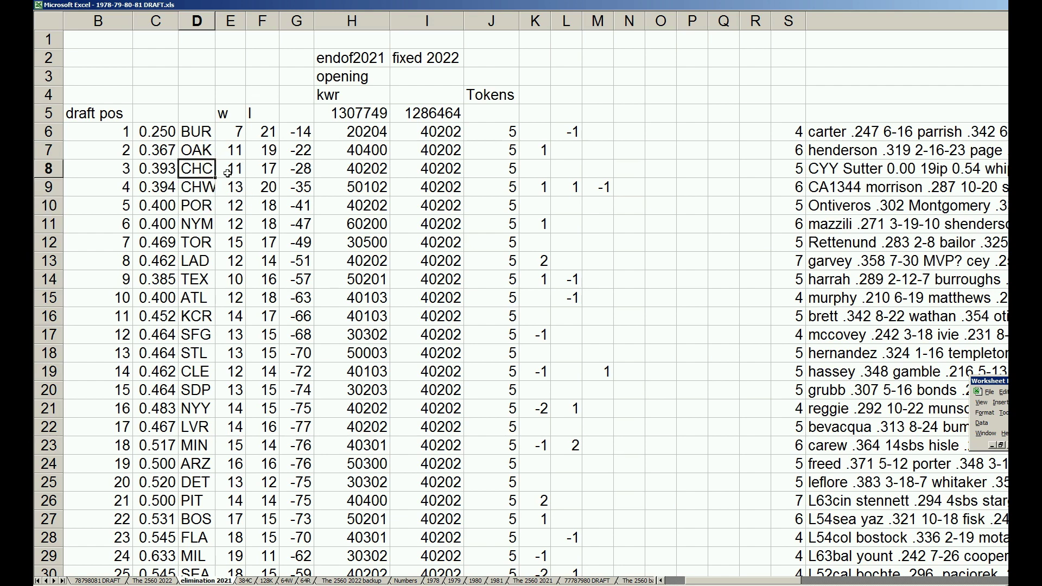
pyautogui.click(205, 206)
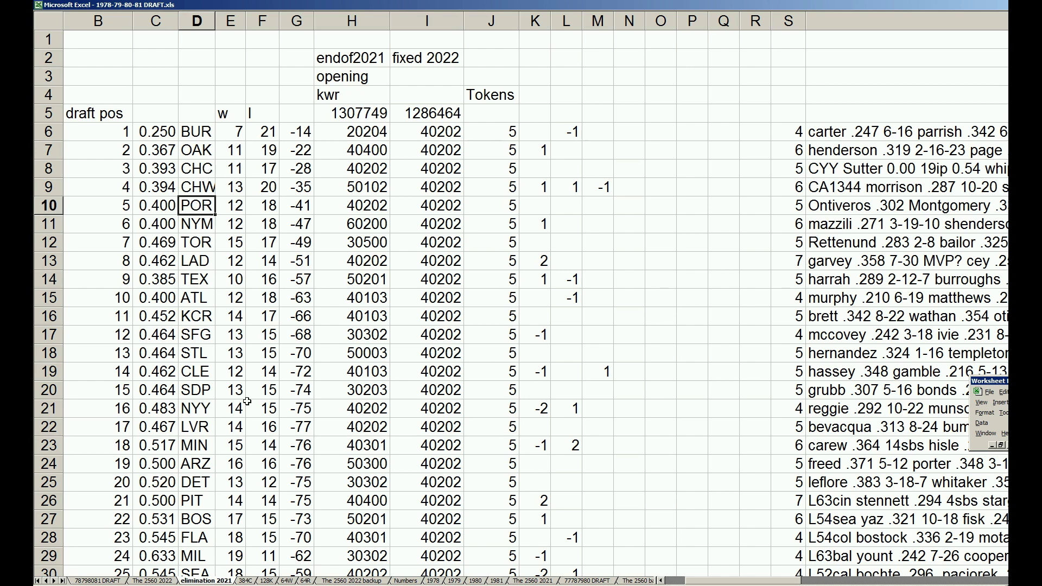
# Step: On the 384C sheet, find POR's players and their eligible seasons in rows 301–312
pyautogui.click(247, 581)
pyautogui.click(185, 466)
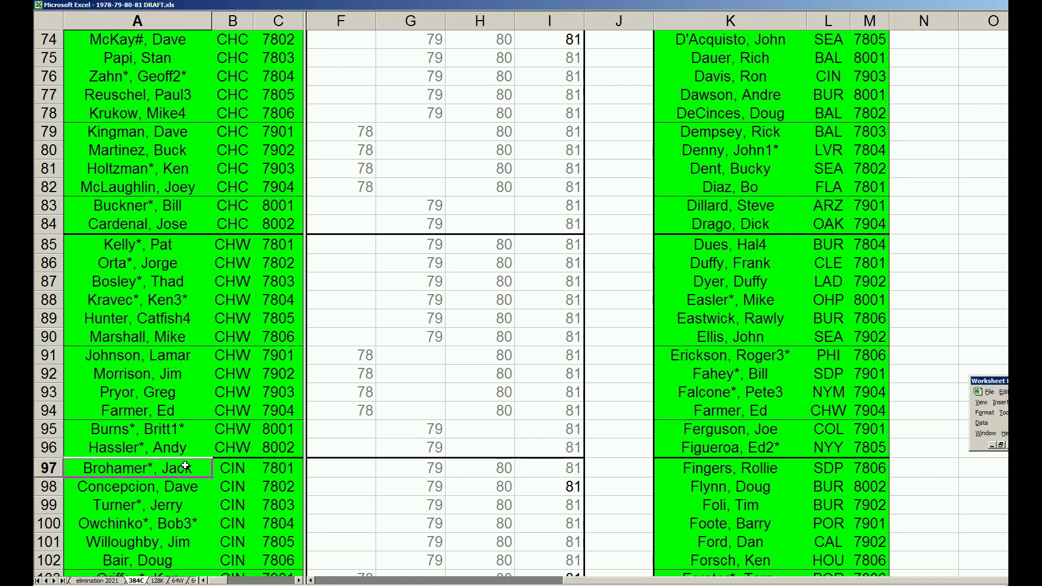
pyautogui.press('pagedown')
pyautogui.press('pagedown')
pyautogui.press('pagedown')
pyautogui.press('pagedown')
pyautogui.press('pagedown')
pyautogui.press('pagedown')
pyautogui.press('pagedown')
pyautogui.press('pagedown')
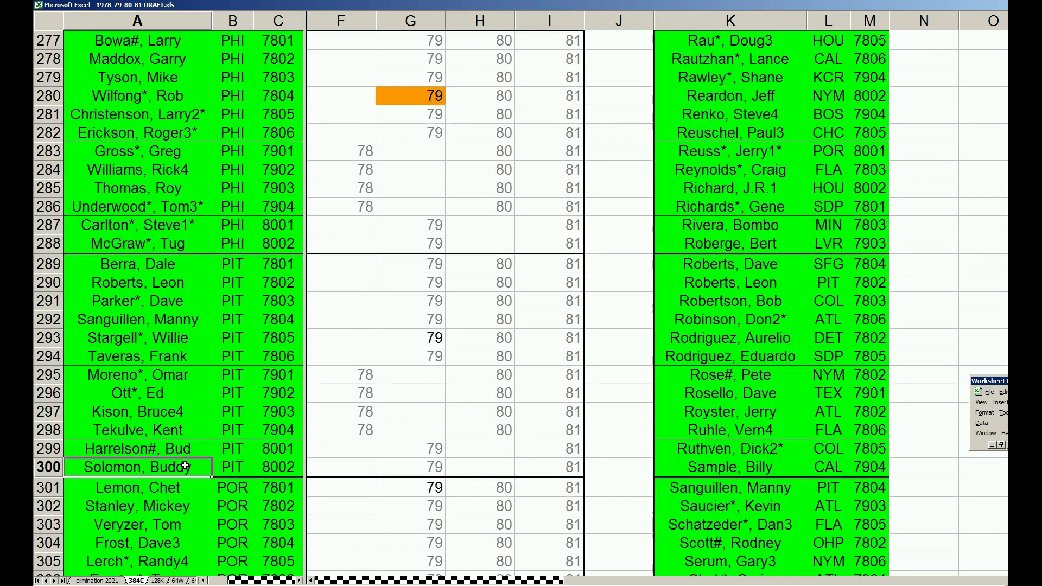
pyautogui.scroll(5, 128, 509)
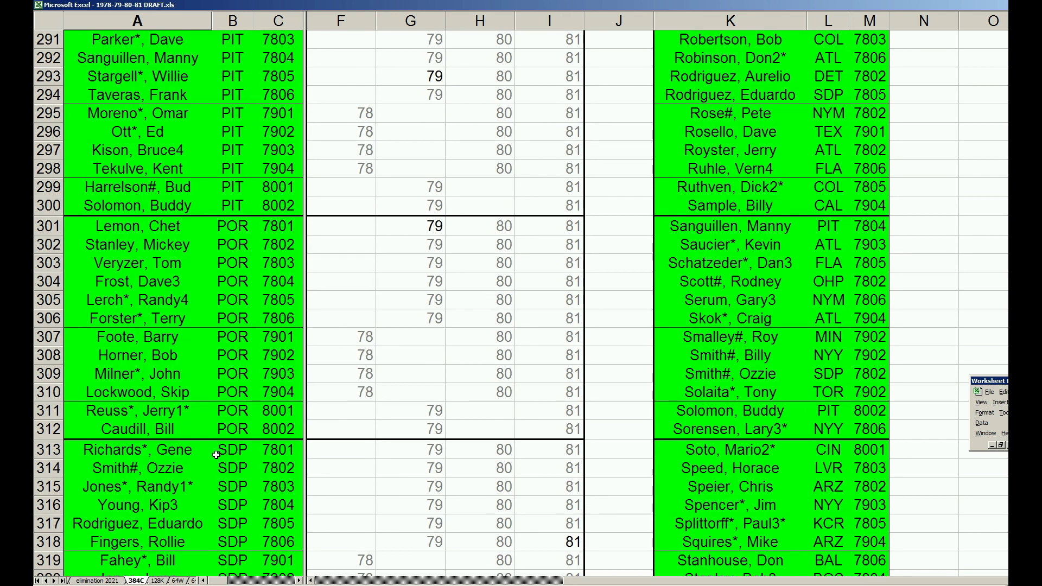
# Step: Return to The 2560 2022 sheet and find POR's blue, yellow and red player groups in rows 1557–1579
pyautogui.click(46, 582)
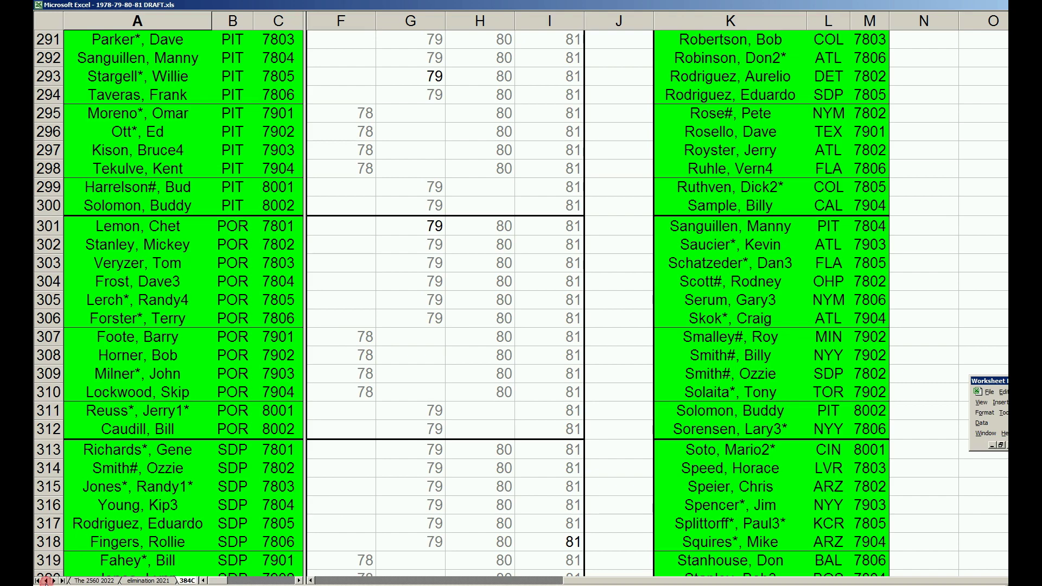
pyautogui.click(95, 581)
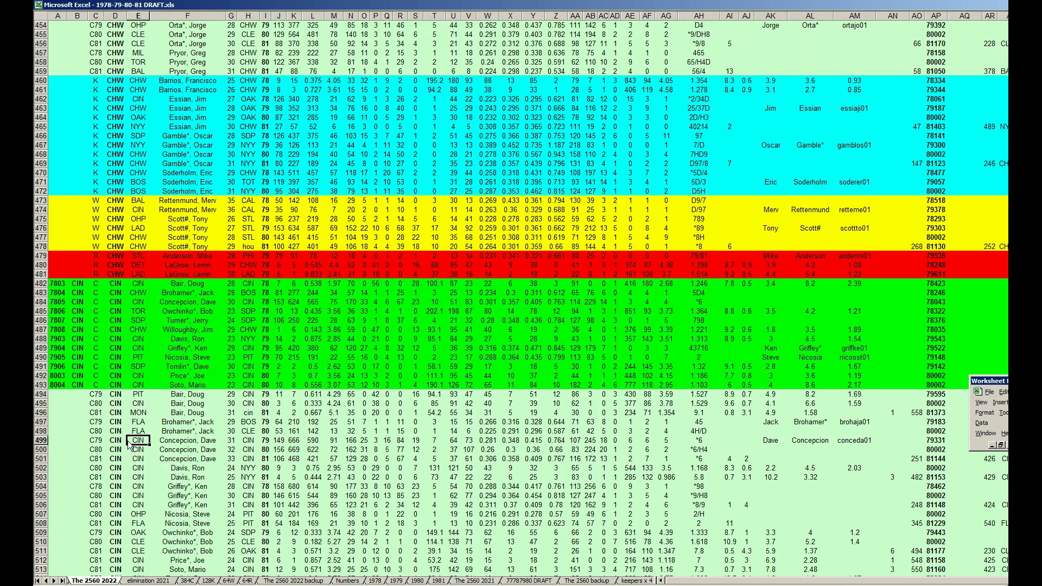
pyautogui.press('pagedown')
pyautogui.press('pagedown')
pyautogui.press('pagedown')
pyautogui.press('pagedown')
pyautogui.press('pagedown')
pyautogui.press('pagedown')
pyautogui.press('pagedown')
pyautogui.press('pagedown')
pyautogui.press('pagedown')
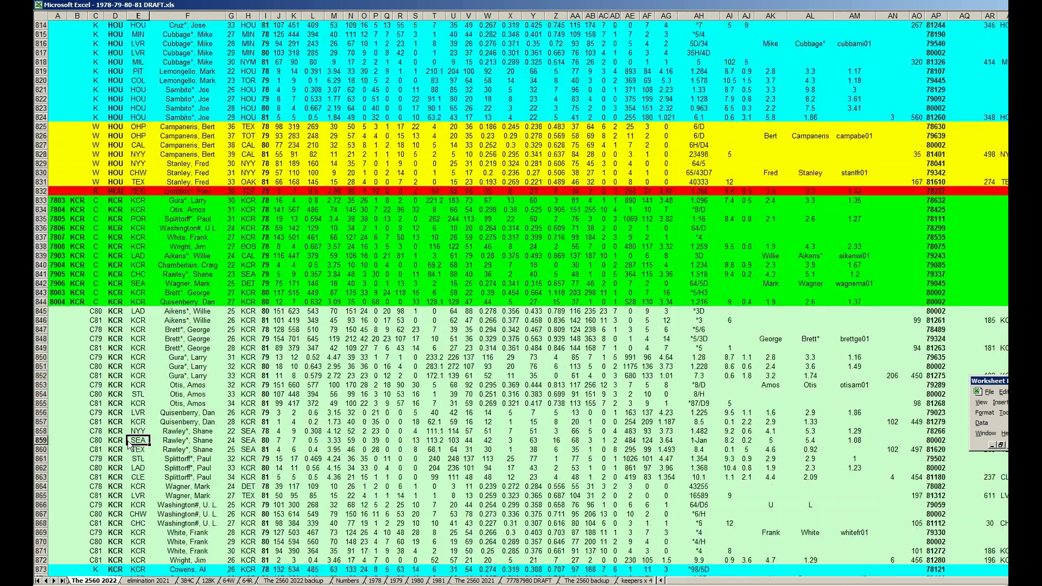
pyautogui.press('pagedown')
pyautogui.press('pagedown')
pyautogui.press('pagedown')
pyautogui.press('pagedown')
pyautogui.press('pagedown')
pyautogui.press('pagedown')
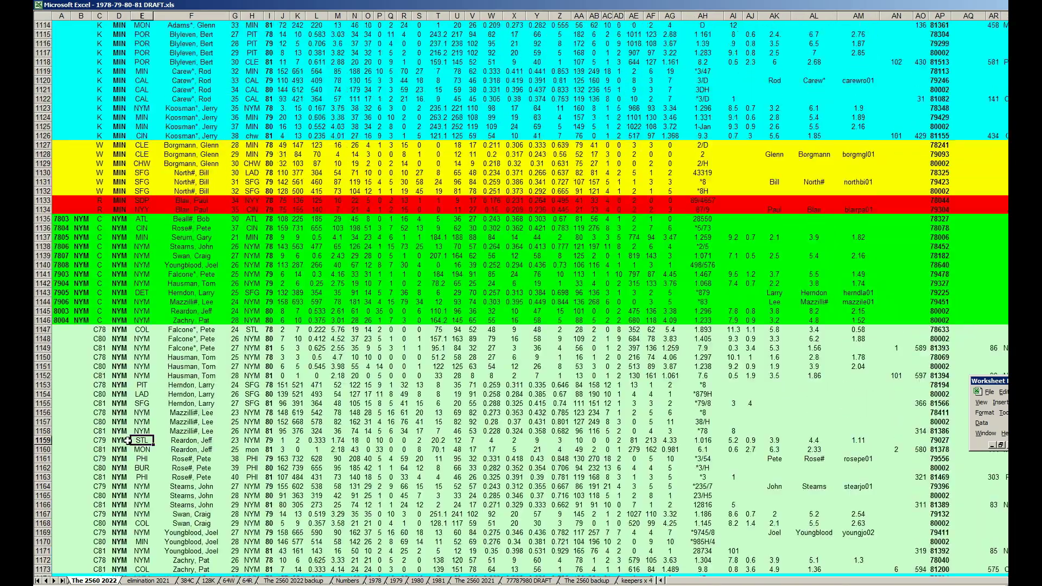
pyautogui.press('pagedown')
pyautogui.press('pagedown')
pyautogui.press('pagedown')
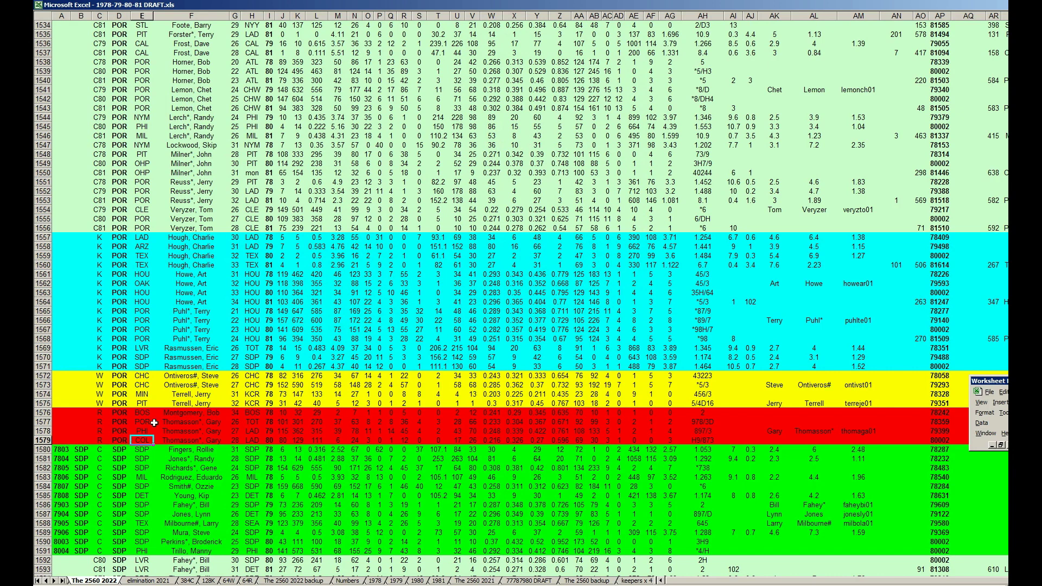
pyautogui.scroll(4, 170, 341)
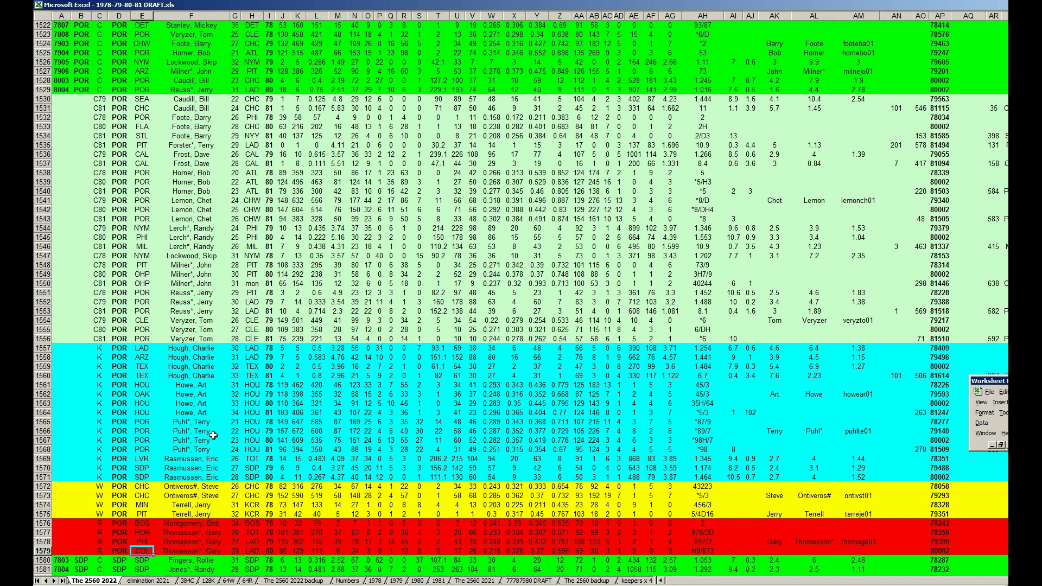
pyautogui.scroll(-2, 213, 435)
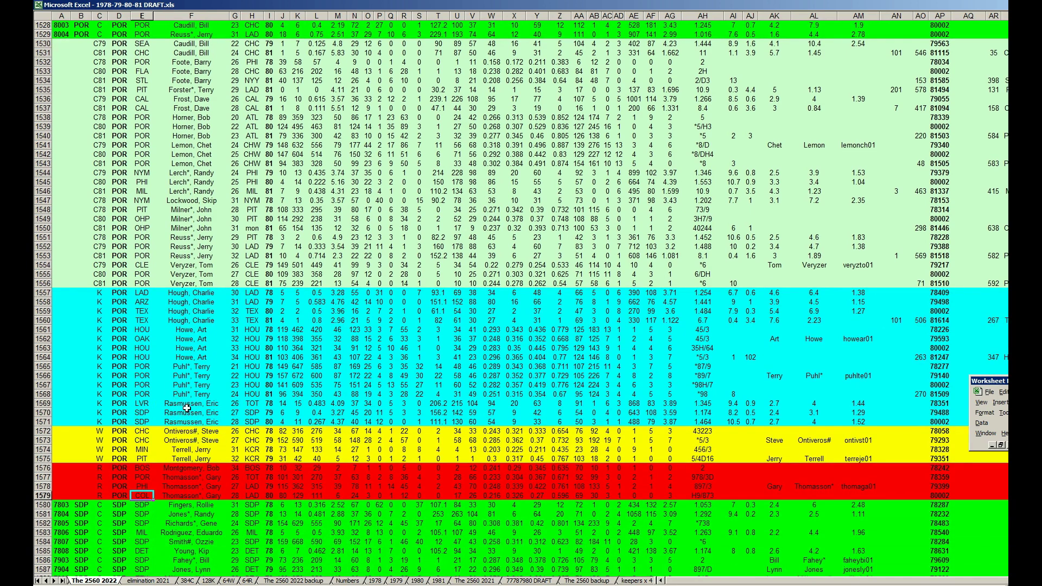
# Step: In POR's blue group, highlight row 1570 and select the names in rows 1560 and 1565
pyautogui.click(44, 413)
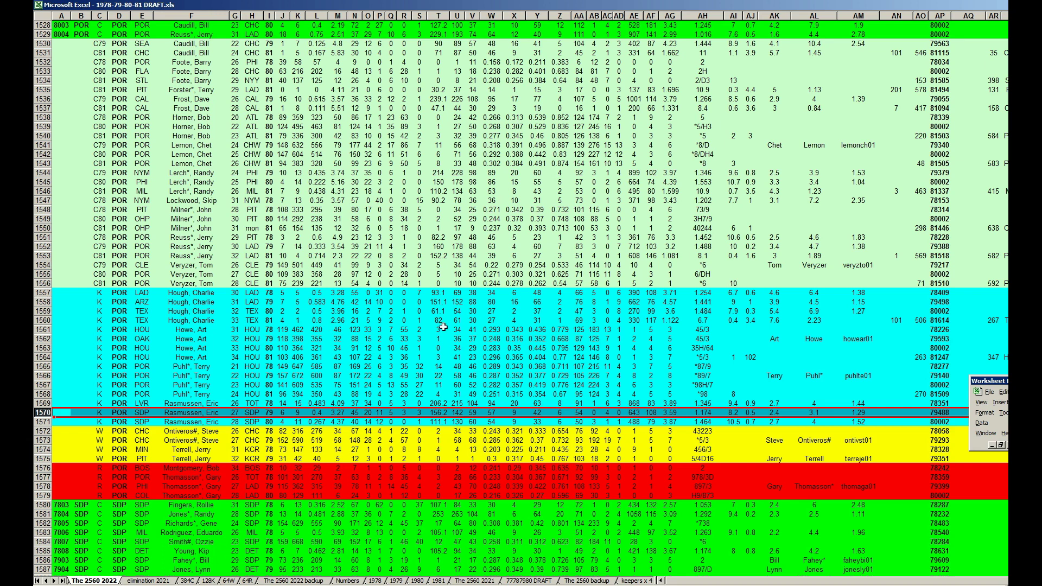
pyautogui.click(190, 321)
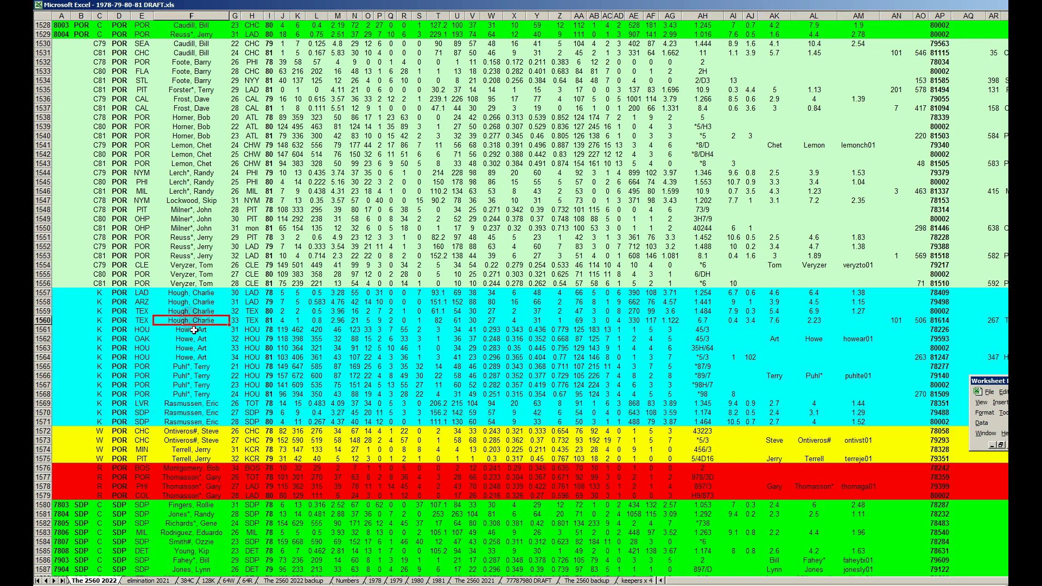
pyautogui.click(200, 366)
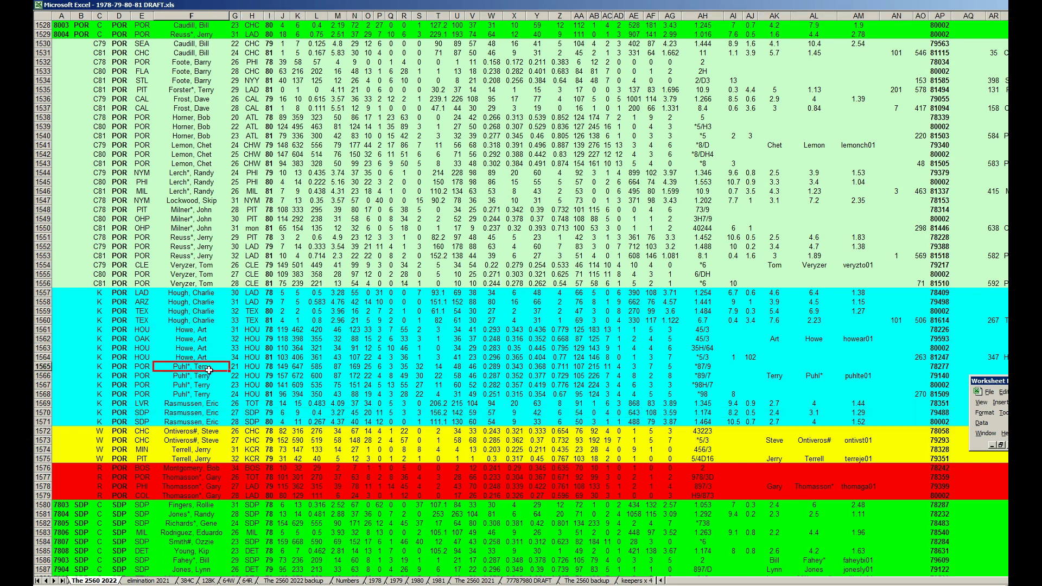
# Step: Find POR's unassigned 1981 players in the uncoloured section of the sheet and highlight rows 2462–2466
pyautogui.scroll(-3, 184, 368)
pyautogui.scroll(-15, 184, 368)
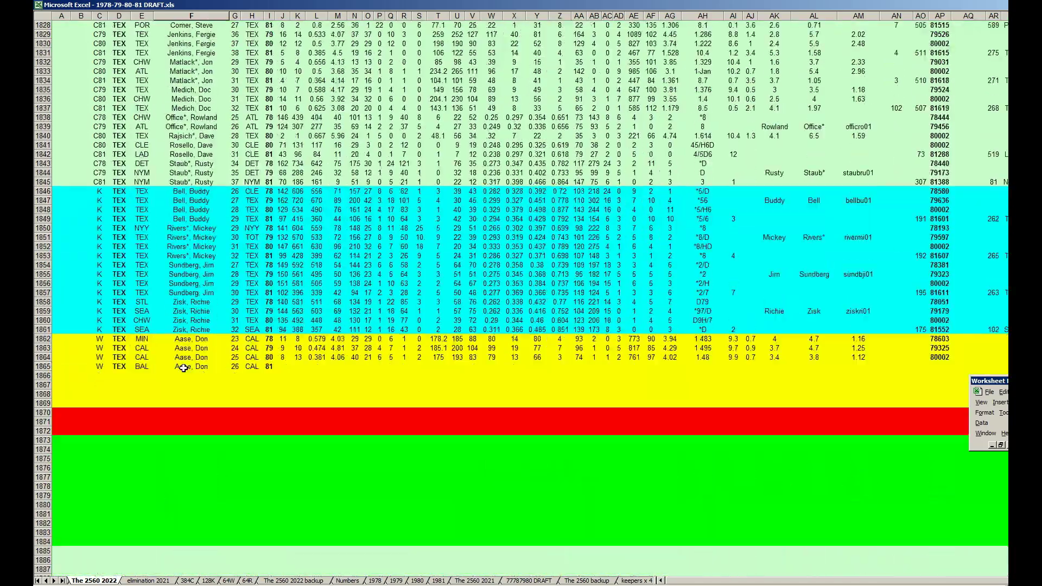
pyautogui.click(184, 367)
pyautogui.press('pagedown')
pyautogui.press('pagedown')
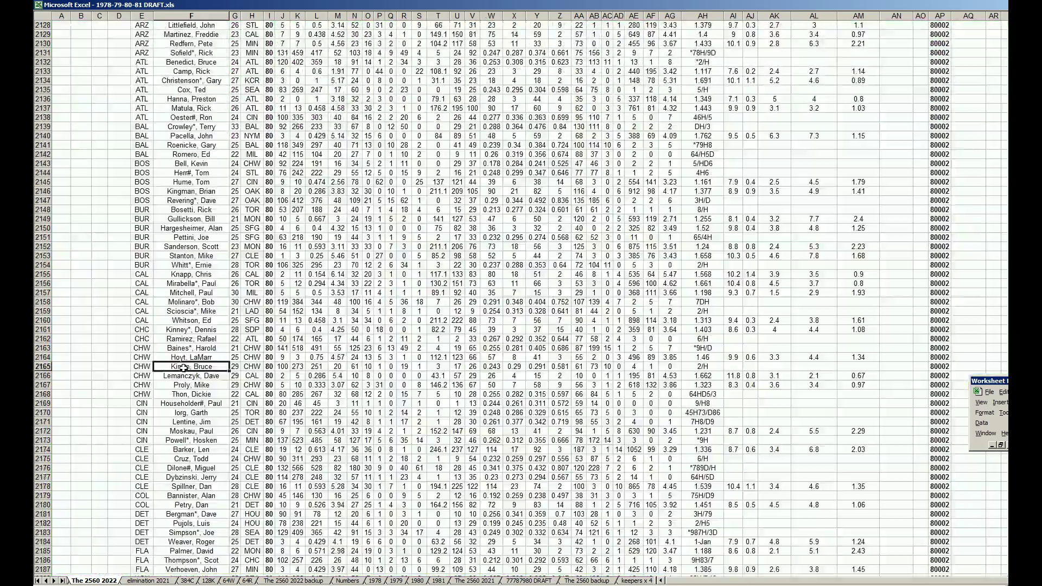
pyautogui.scroll(-15, 224, 406)
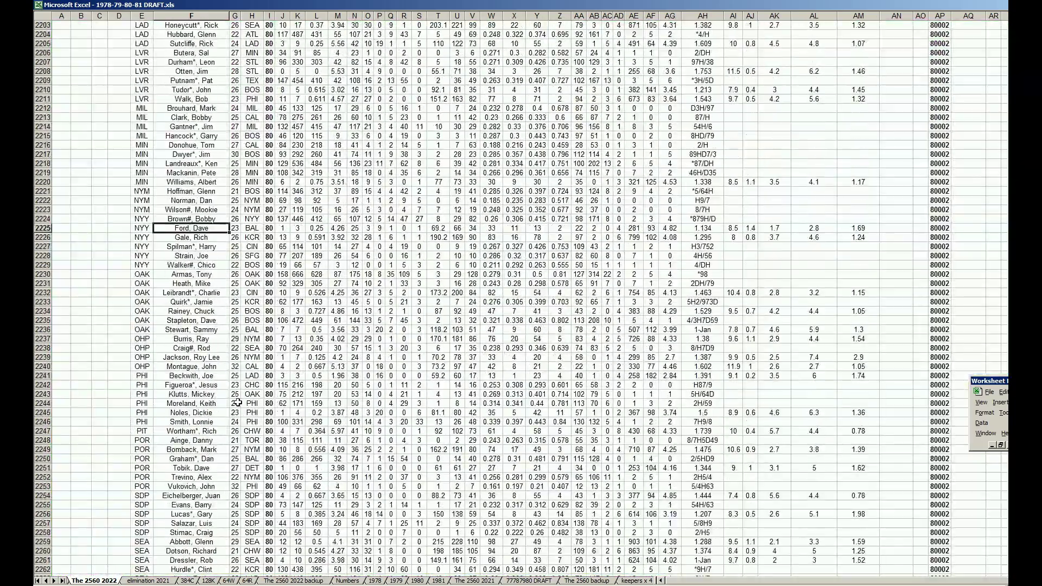
pyautogui.scroll(-19, 224, 406)
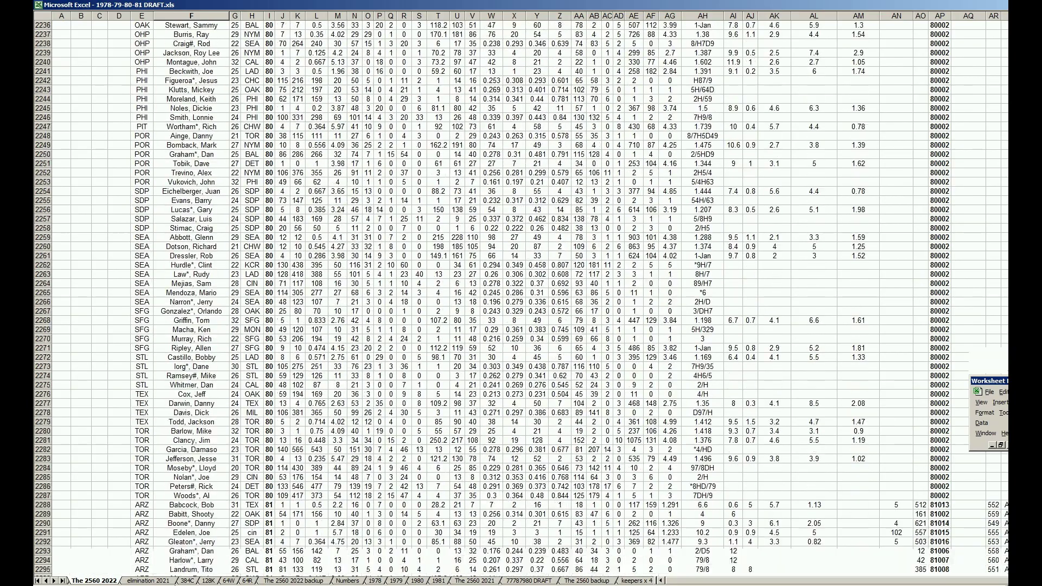
pyautogui.scroll(-20, 197, 434)
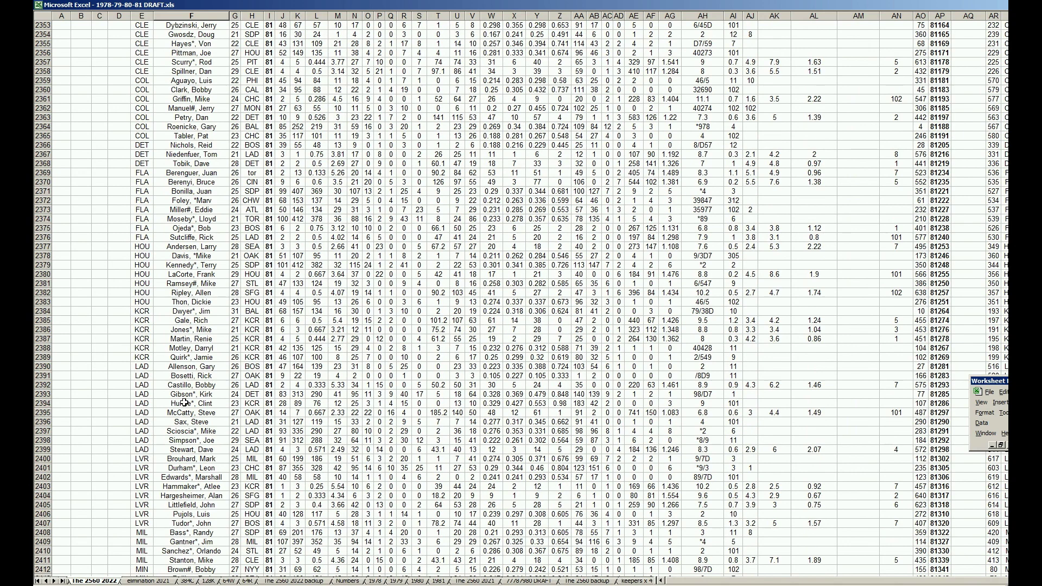
pyautogui.scroll(-16, 192, 403)
pyautogui.scroll(-12, 191, 403)
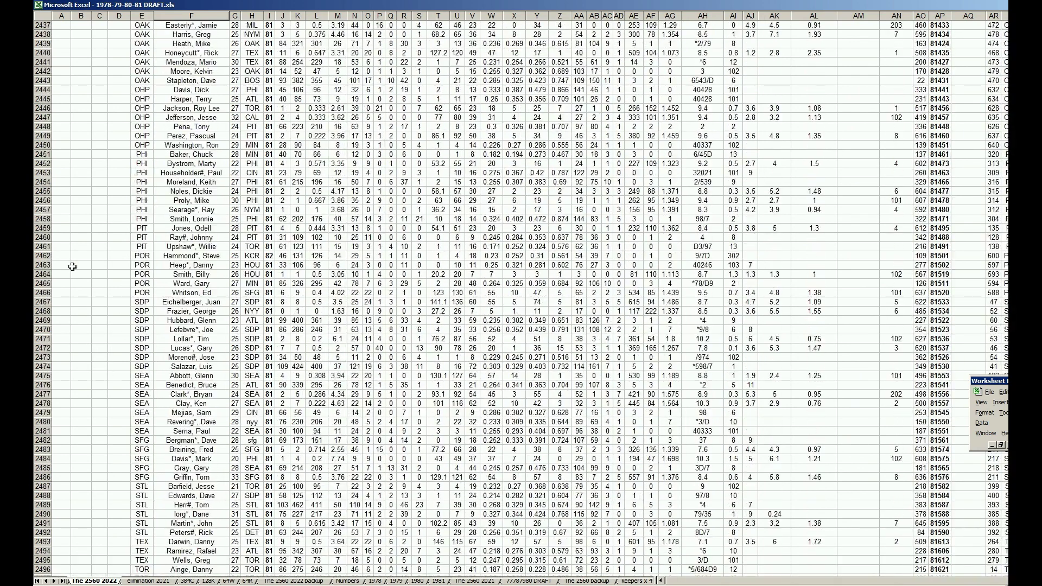
pyautogui.moveTo(43, 255); pyautogui.dragTo(45, 293)
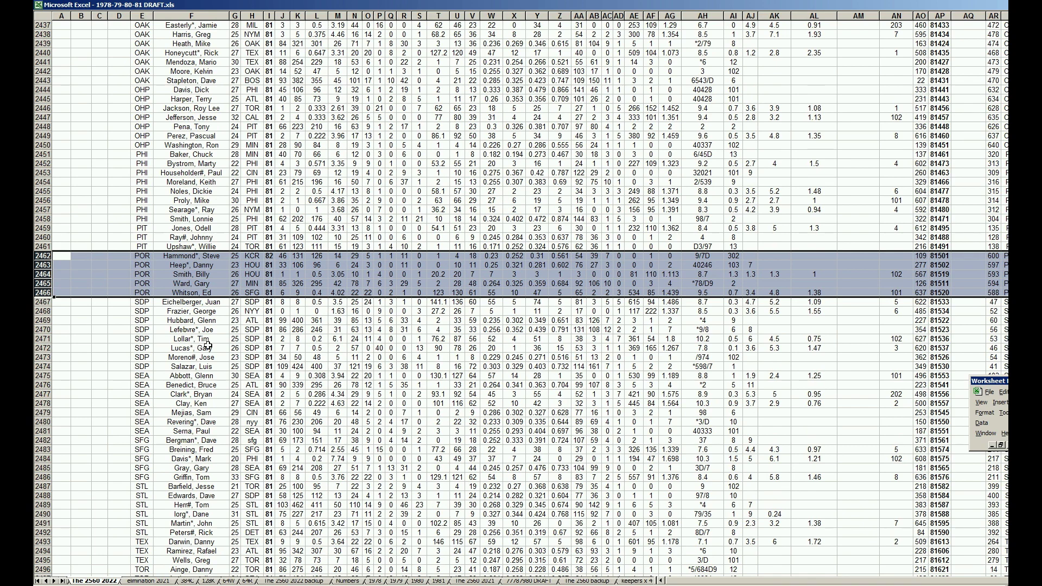
# Step: Find POR's unassigned 1980 players and highlight their block in rows 2248–2253
pyautogui.click(162, 234)
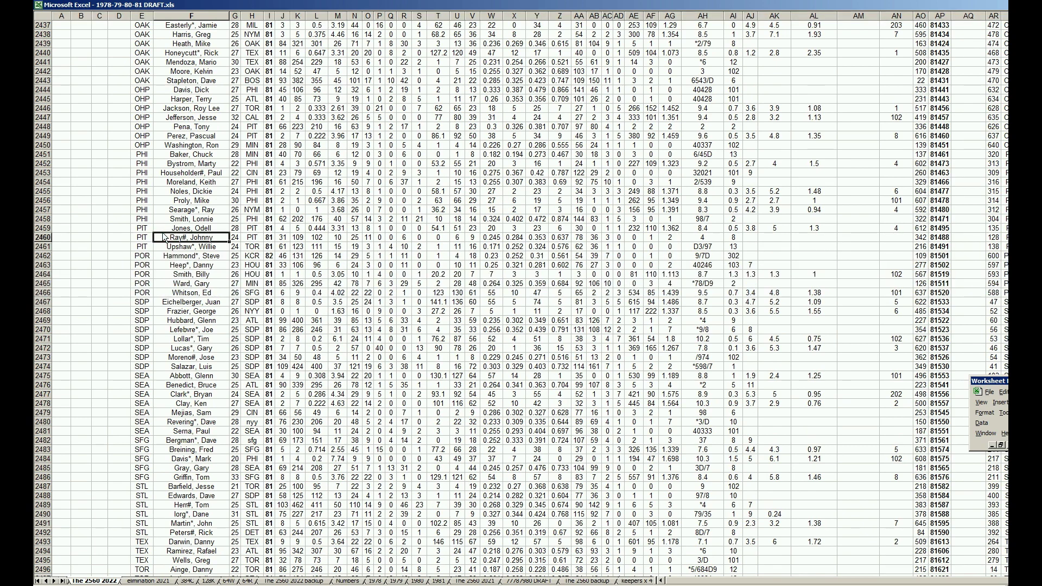
pyautogui.press('pageup')
pyautogui.press('pageup')
pyautogui.press('pageup')
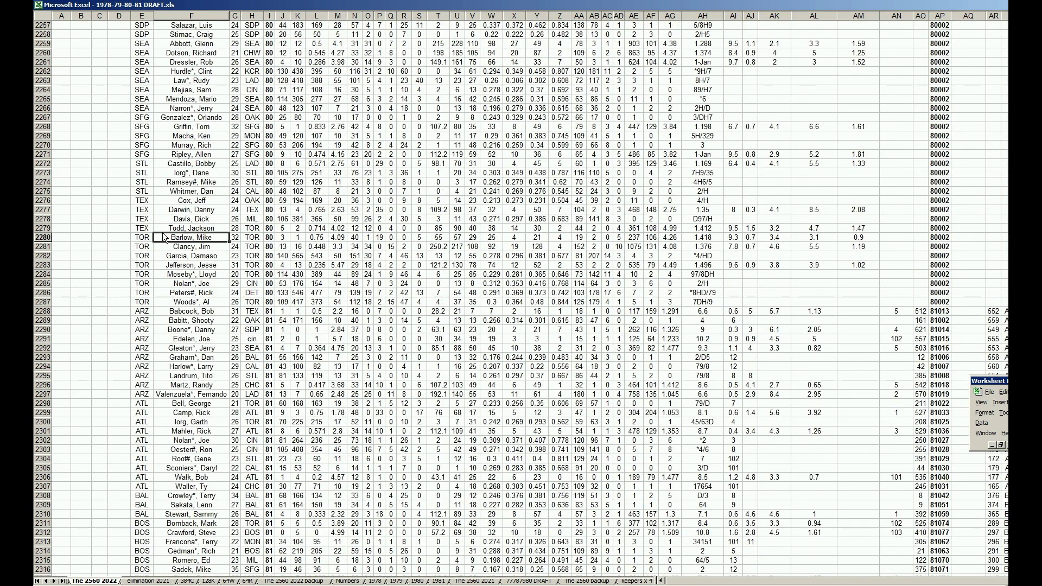
pyautogui.scroll(9, 164, 239)
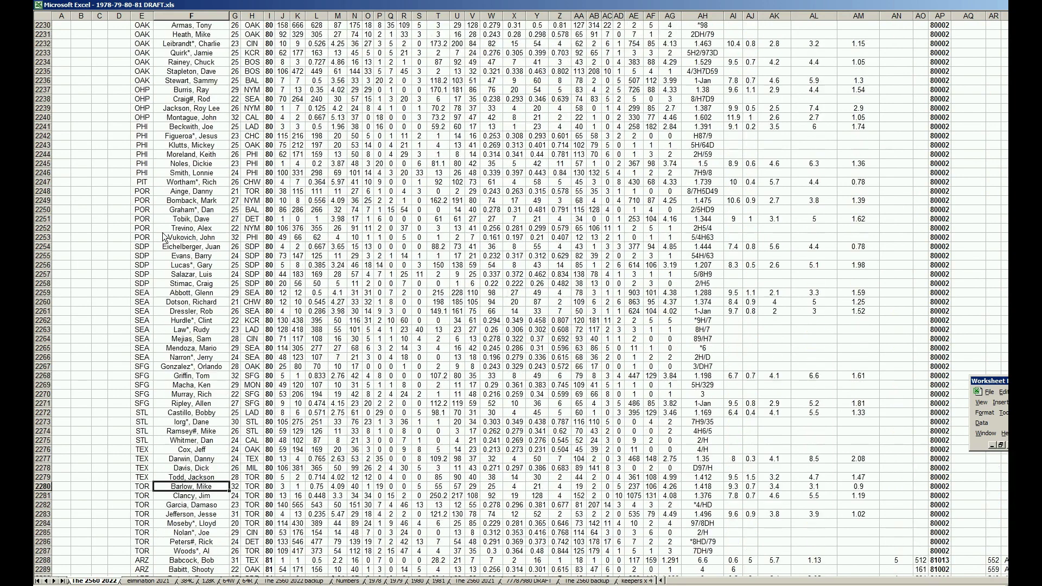
pyautogui.moveTo(46, 192); pyautogui.dragTo(46, 240)
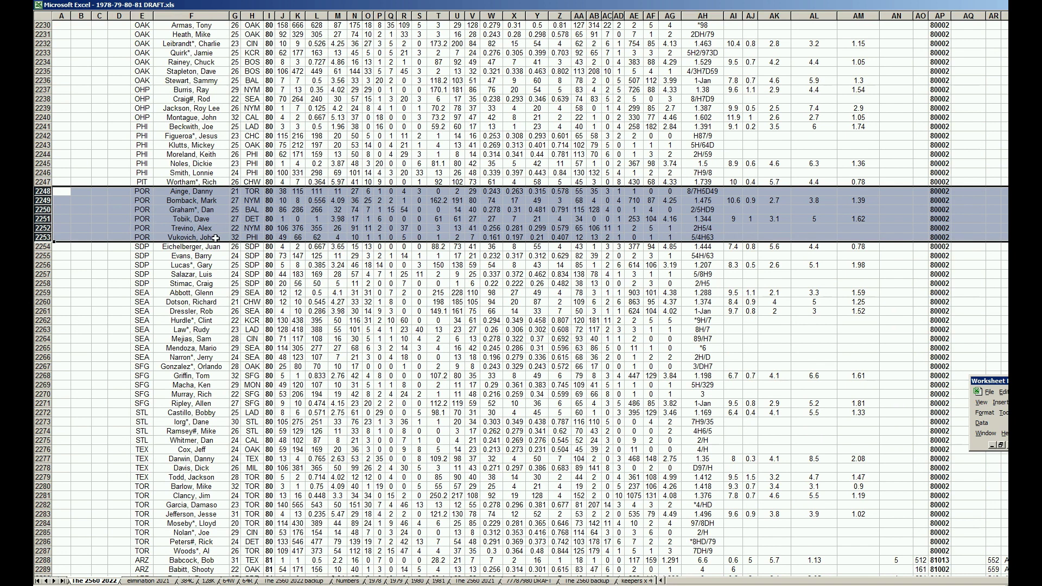
pyautogui.click(205, 212)
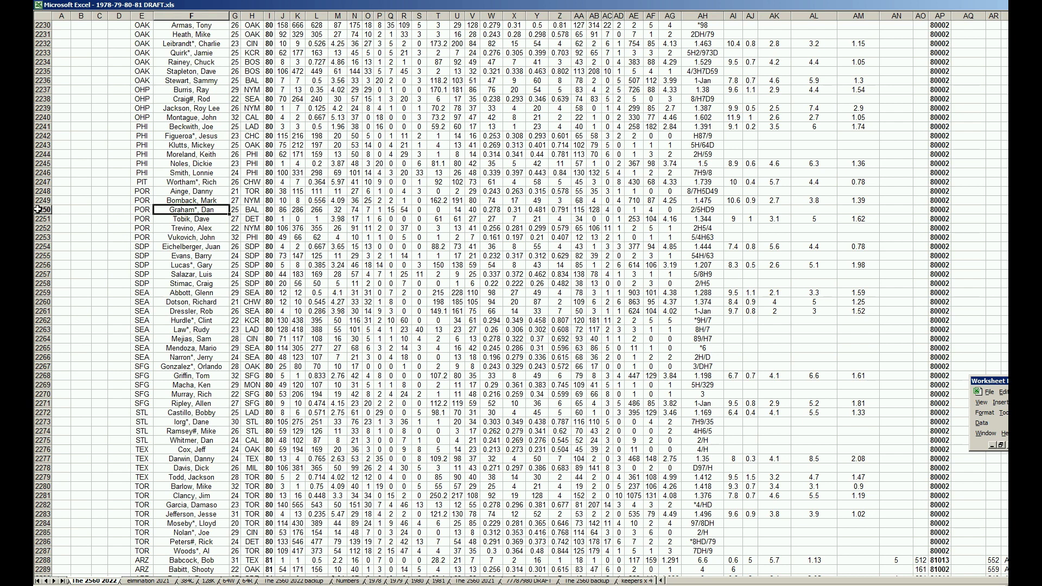
pyautogui.moveTo(43, 191); pyautogui.dragTo(49, 228)
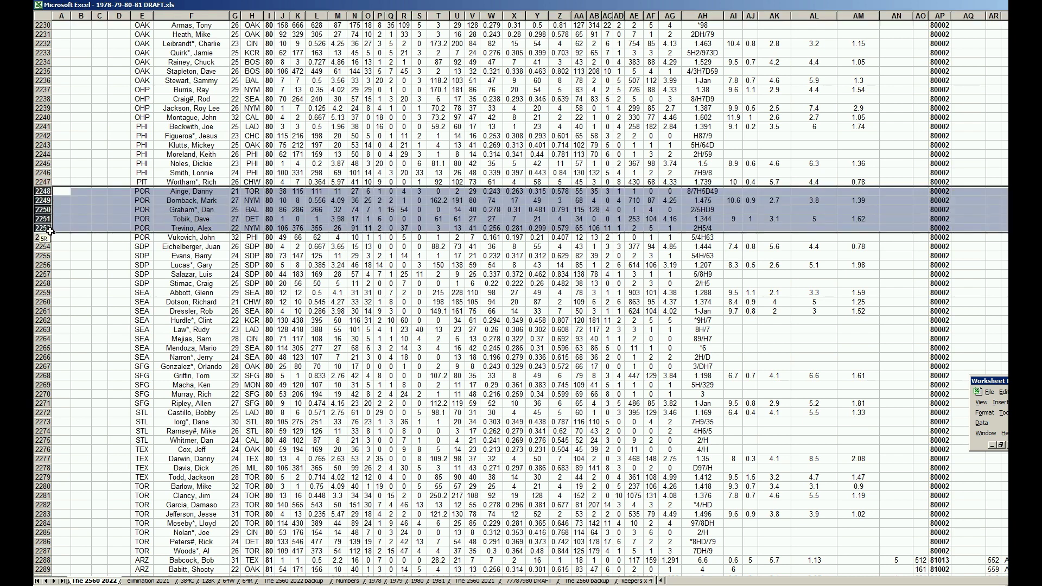
pyautogui.click(165, 218)
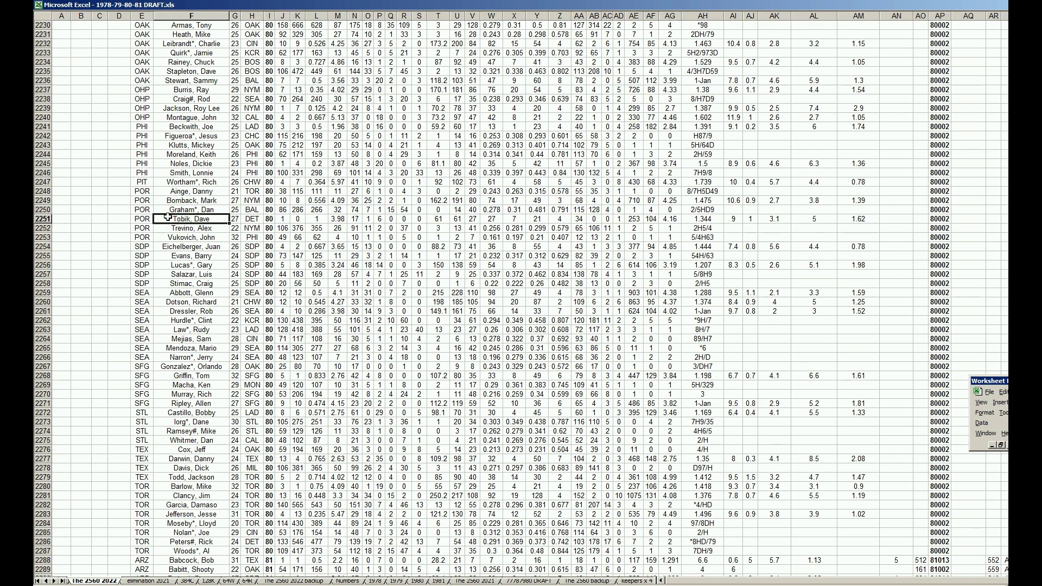
# Step: Return to the colour-coded section and find POR's bright green player group in rows 1518–1529
pyautogui.press('pageup')
pyautogui.press('pageup')
pyautogui.press('pageup')
pyautogui.press('pageup')
pyautogui.press('pageup')
pyautogui.press('pageup')
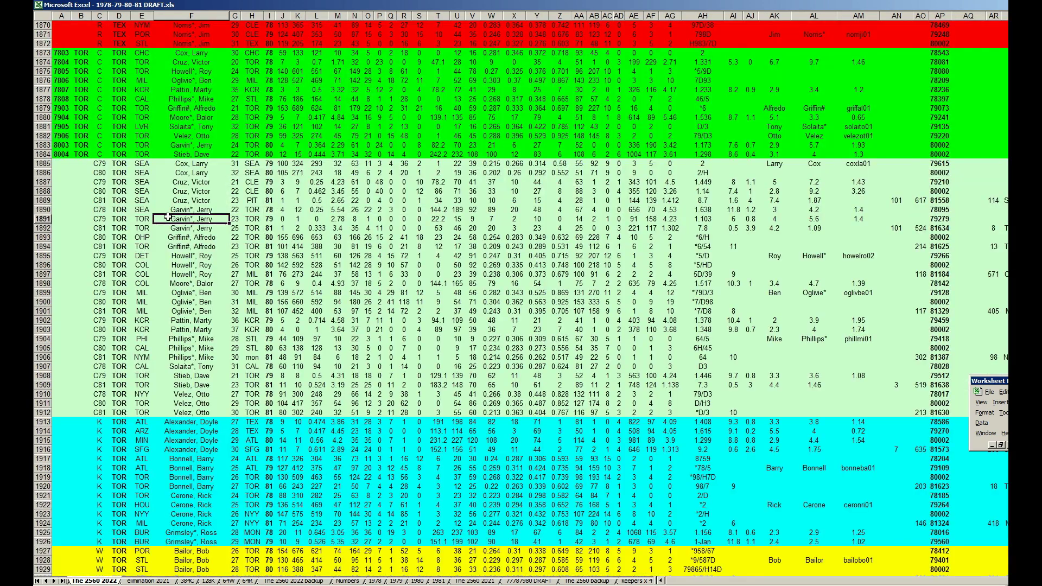
pyautogui.scroll(20, 168, 218)
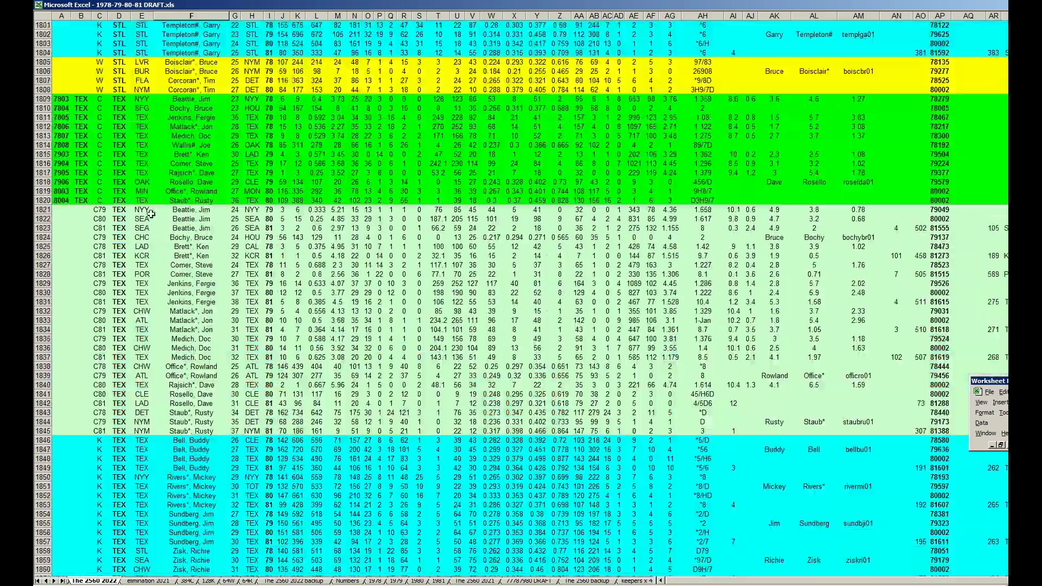
pyautogui.click(129, 165)
pyautogui.press('pageup')
pyautogui.press('pageup')
pyautogui.press('pageup')
pyautogui.press('pageup')
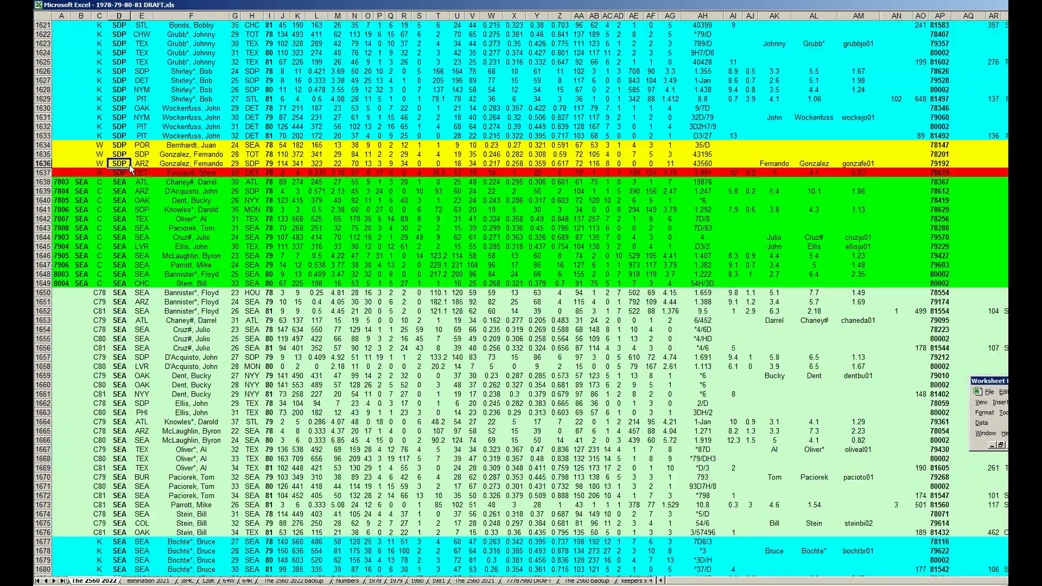
pyautogui.press('pageup')
pyautogui.scroll(-5, 121, 326)
pyautogui.scroll(2, 120, 326)
pyautogui.scroll(2, 121, 325)
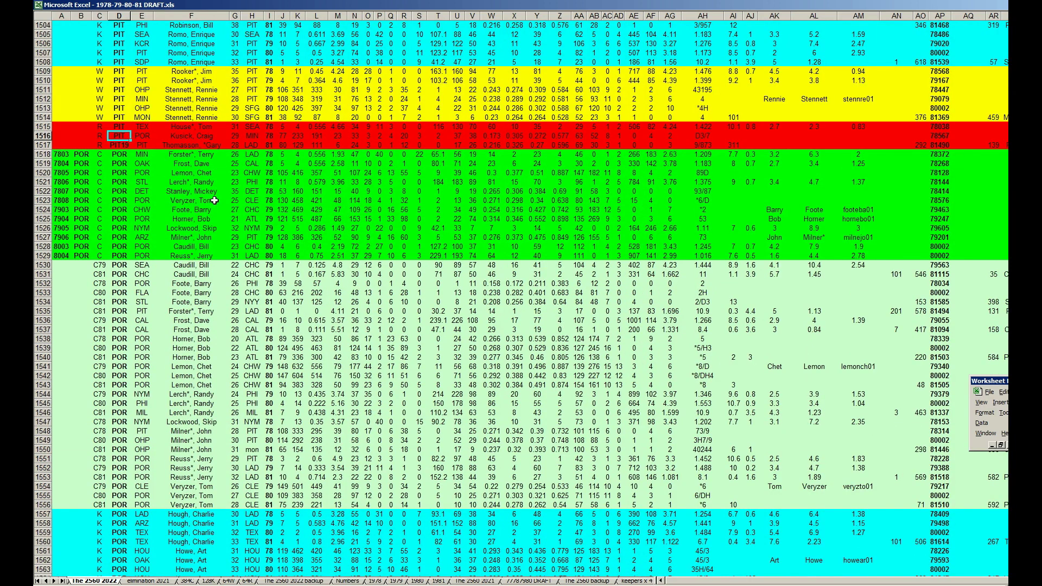
# Step: In POR's bright green group, select the player names in rows 1524, 1527, 1525 and 1519 one after another
pyautogui.click(193, 212)
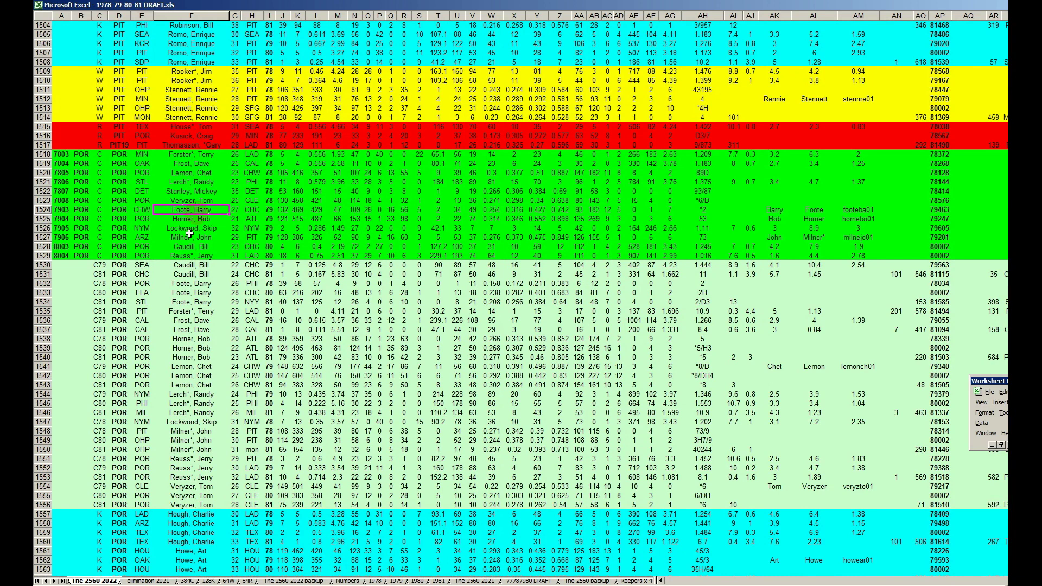
pyautogui.click(204, 238)
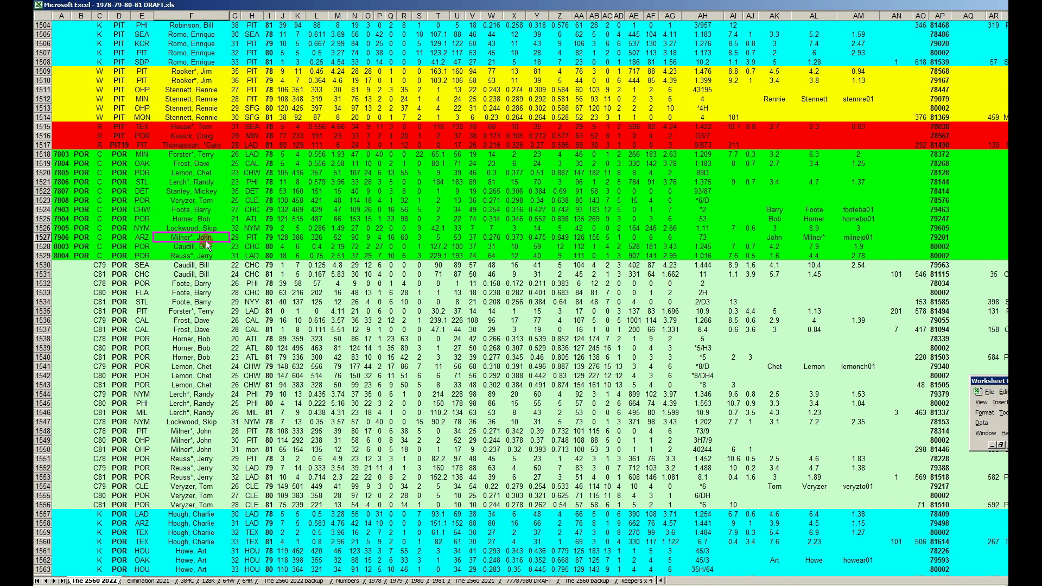
pyautogui.click(206, 221)
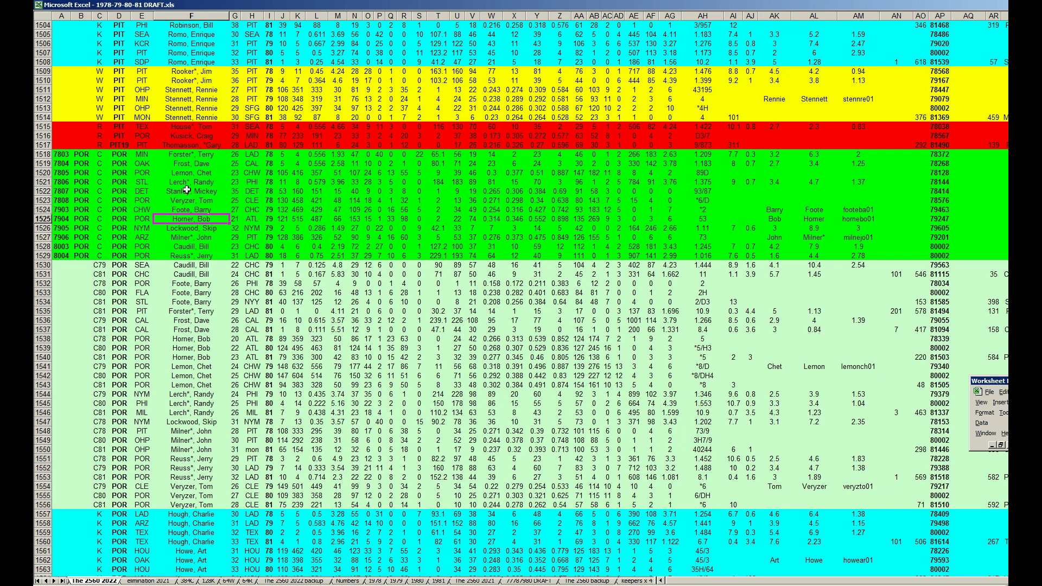
pyautogui.click(202, 163)
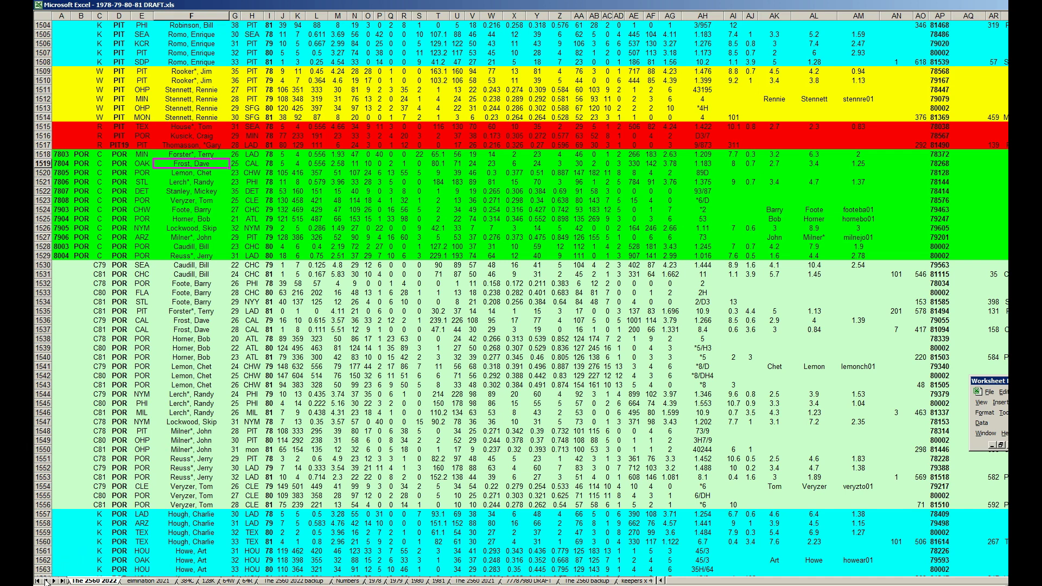
# Step: Check NYM, sixth in the draft order, on the elimination 2021 sheet and find its players around rows 229–240 of the 384C sheet
pyautogui.click(140, 582)
pyautogui.click(204, 229)
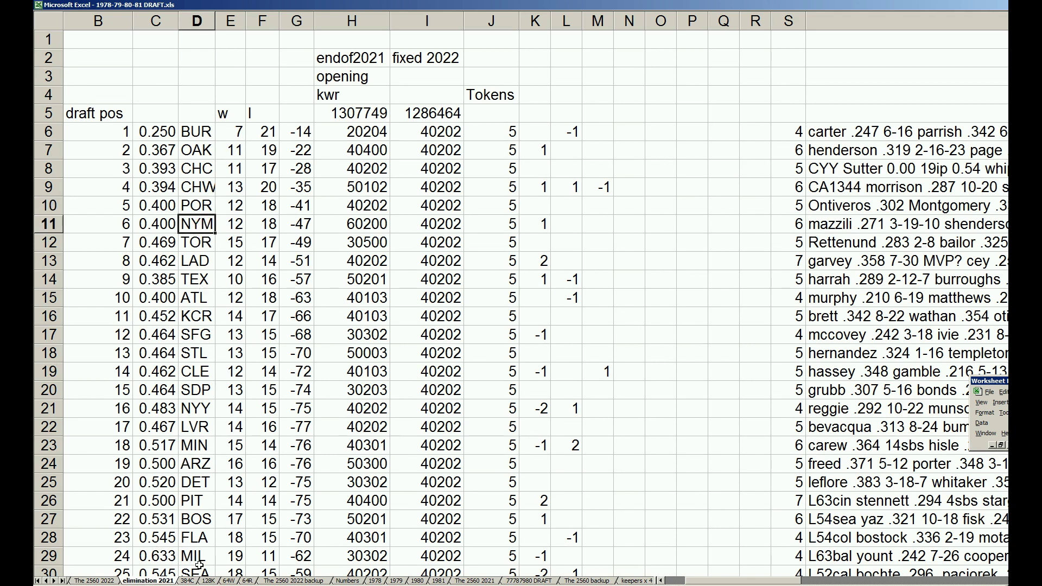
pyautogui.click(193, 581)
pyautogui.click(209, 373)
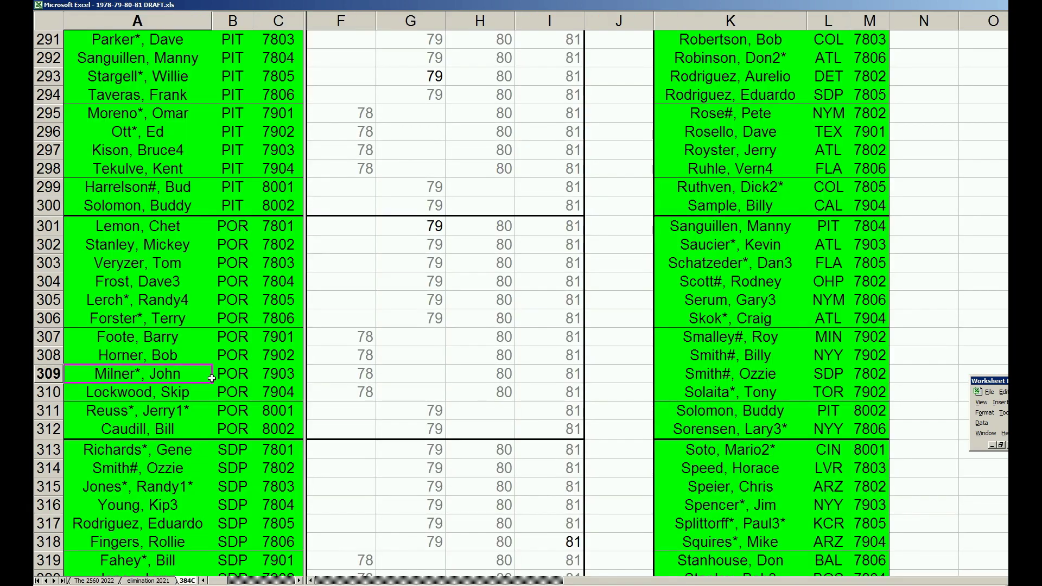
pyautogui.scroll(10, 197, 387)
pyautogui.scroll(13, 197, 387)
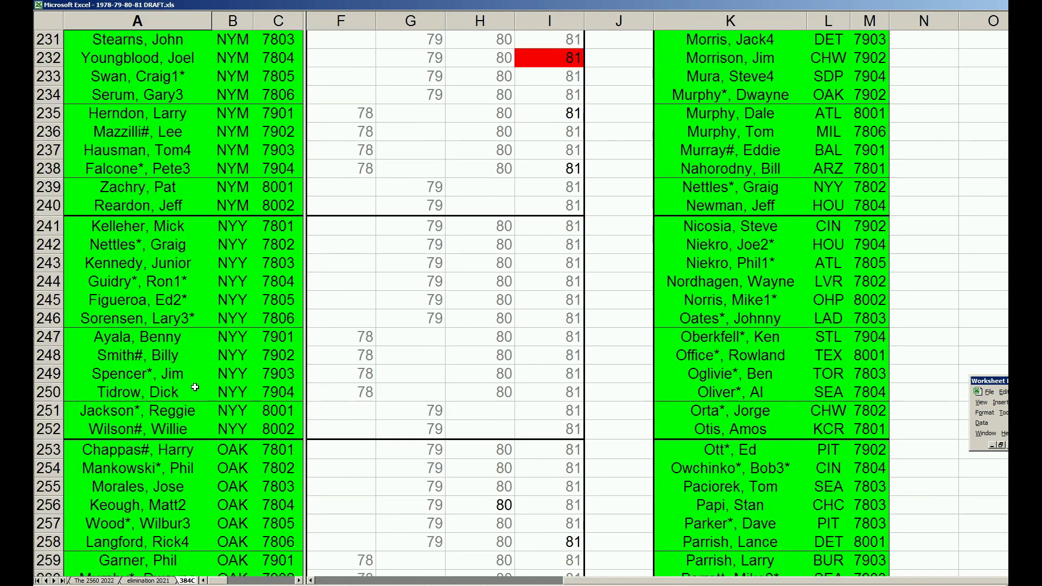
# Step: Examine NYM's red 81 season cell and player name in row 232, plus the bold 81 in row 238
pyautogui.click(544, 231)
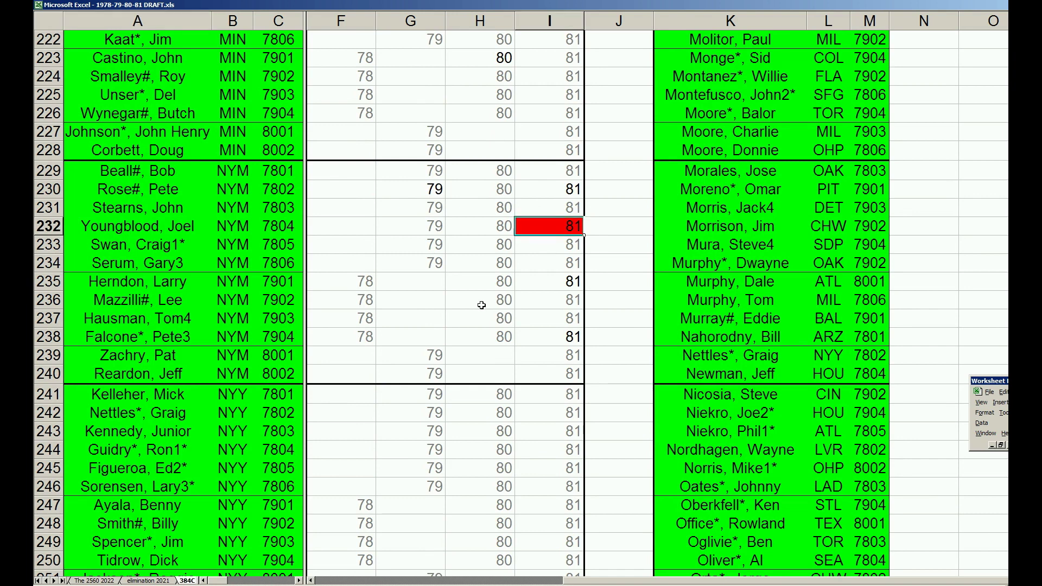
pyautogui.click(189, 232)
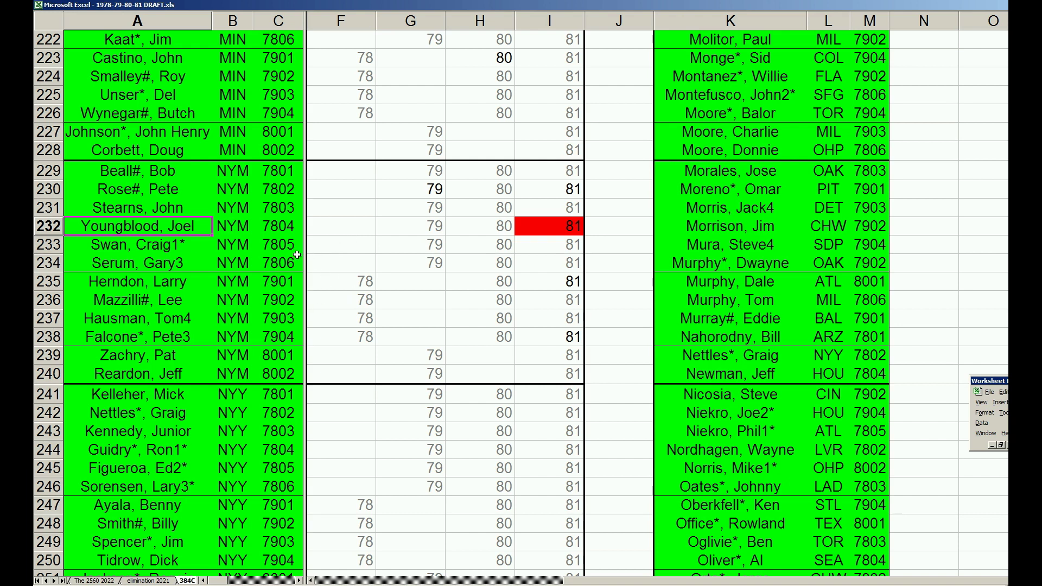
pyautogui.click(562, 338)
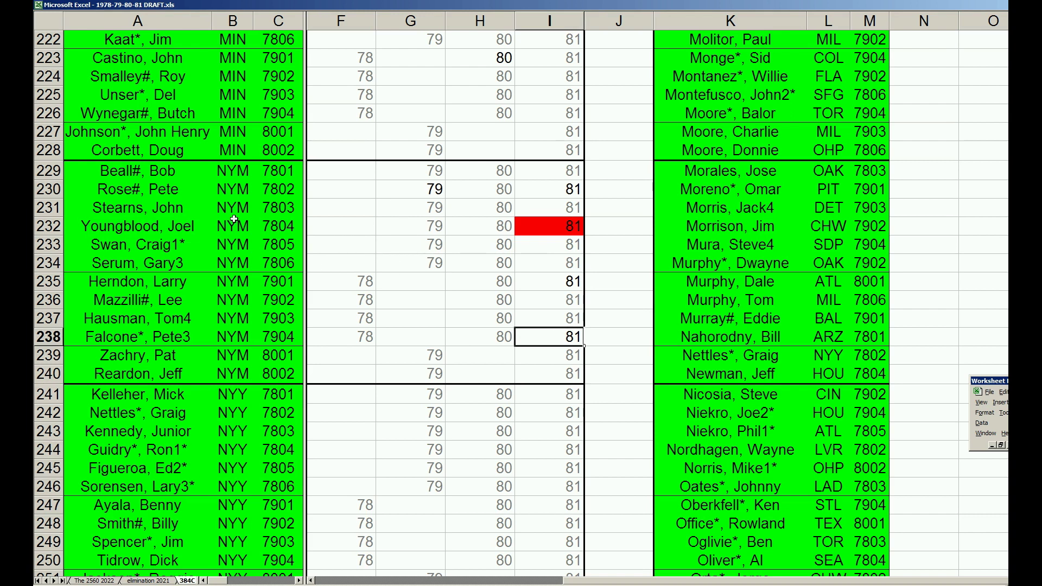
# Step: Go through the 78 to 81 season cells of NYM's row 230 and select the player name in row 229
pyautogui.click(338, 191)
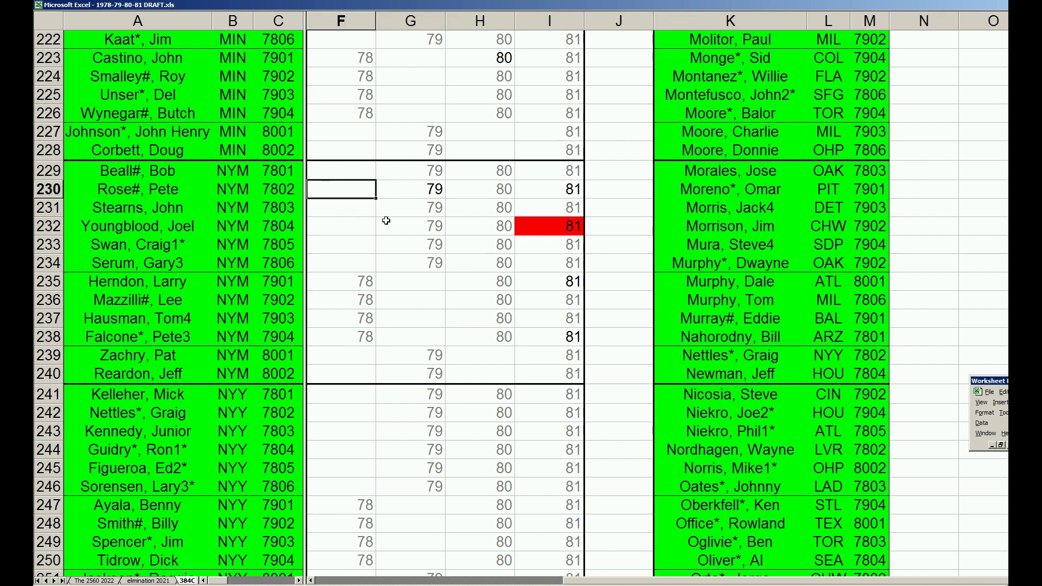
pyautogui.click(411, 190)
pyautogui.press('Right')
pyautogui.press('Right')
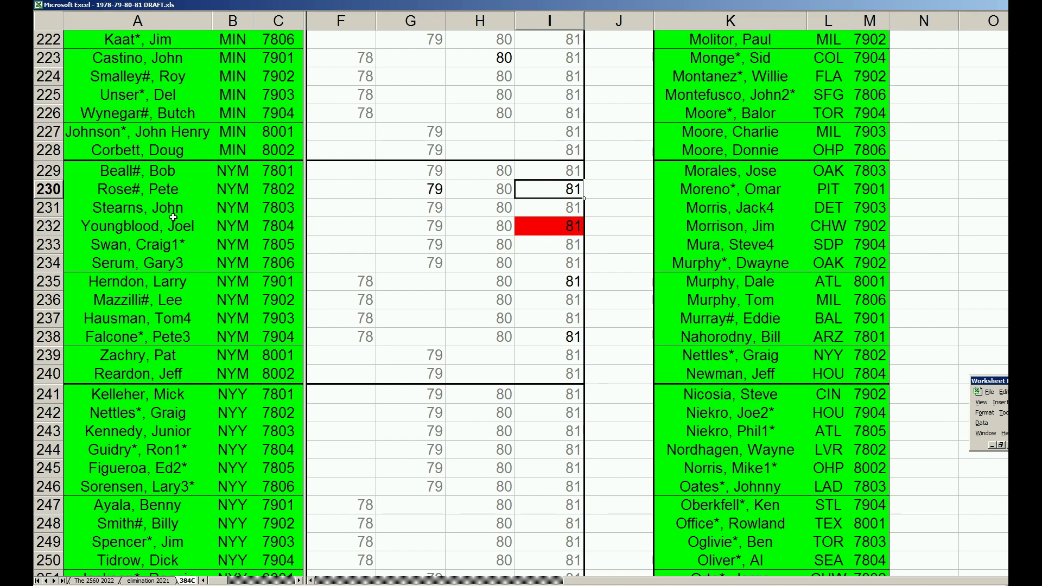
pyautogui.click(168, 177)
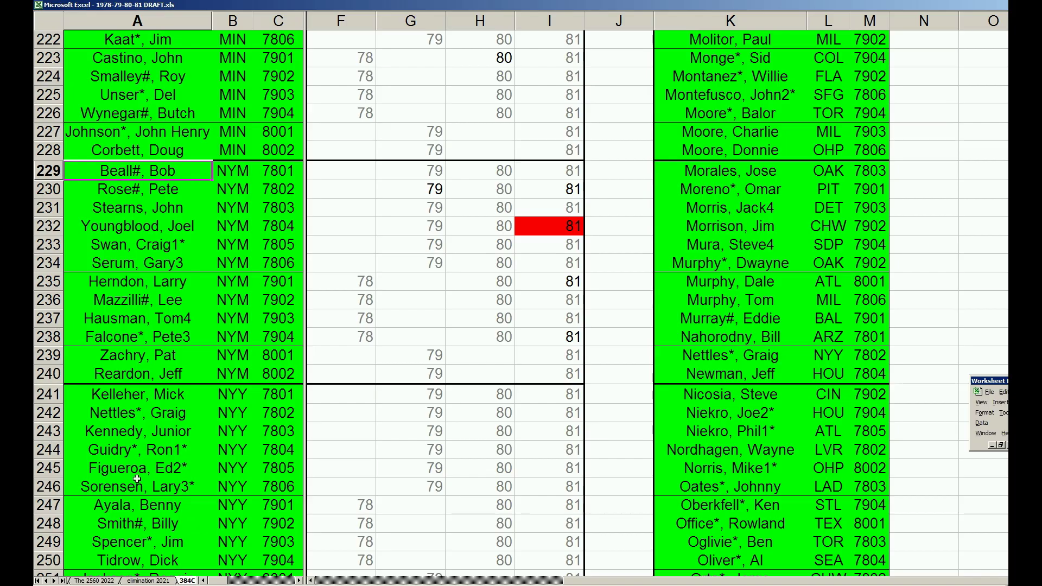
# Step: On The 2560 2022 sheet, find NYM's blue, yellow and red player groups in rows 1174–1197 and highlight row 1179
pyautogui.click(99, 581)
pyautogui.click(121, 385)
pyautogui.scroll(5, 121, 383)
pyautogui.scroll(20, 121, 383)
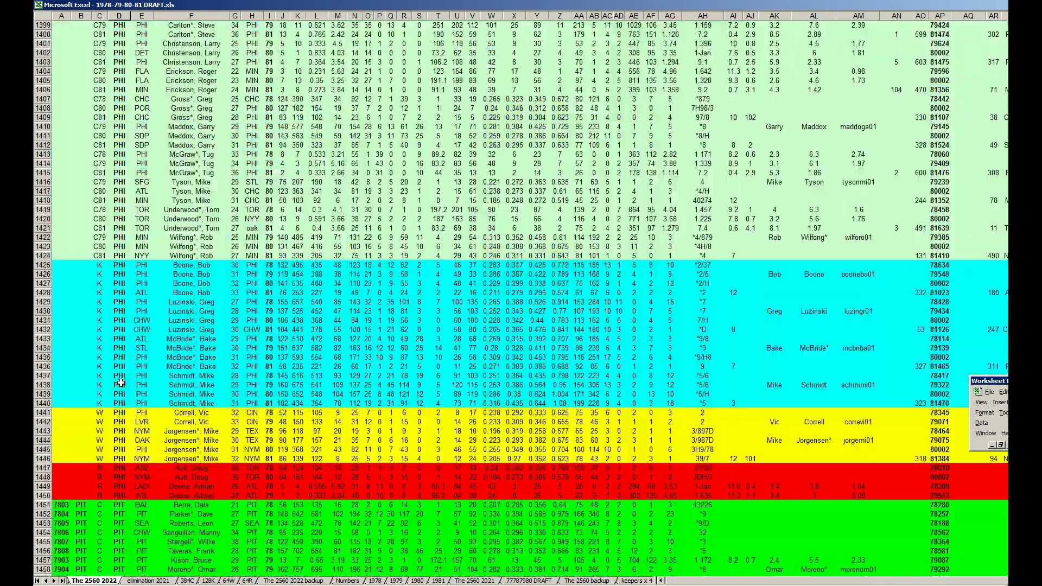
pyautogui.scroll(12, 121, 383)
pyautogui.click(125, 217)
pyautogui.press('pageup')
pyautogui.press('pageup')
pyautogui.press('pageup')
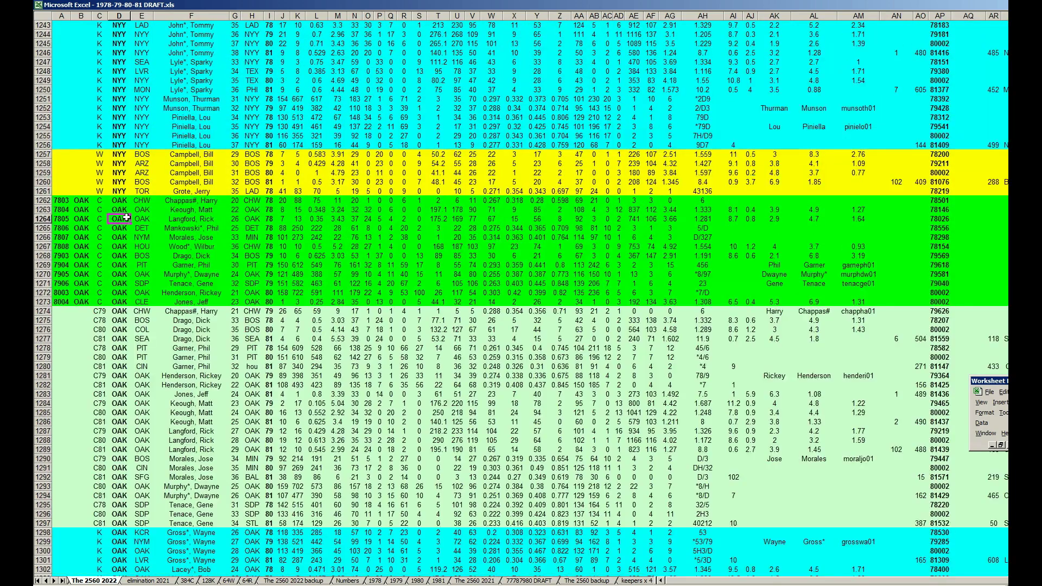
pyautogui.scroll(1, 126, 217)
pyautogui.scroll(6, 126, 217)
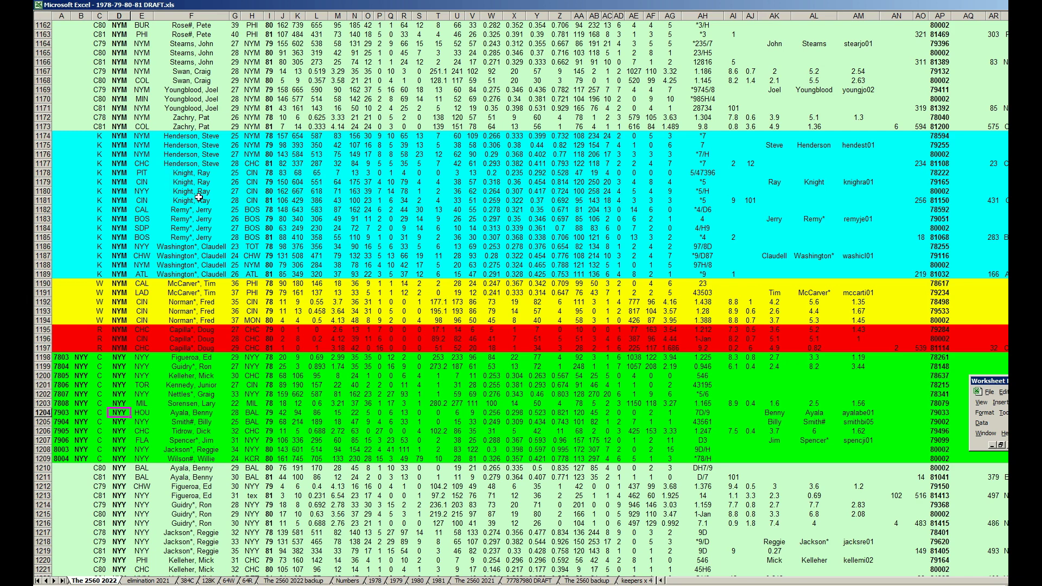
pyautogui.click(45, 182)
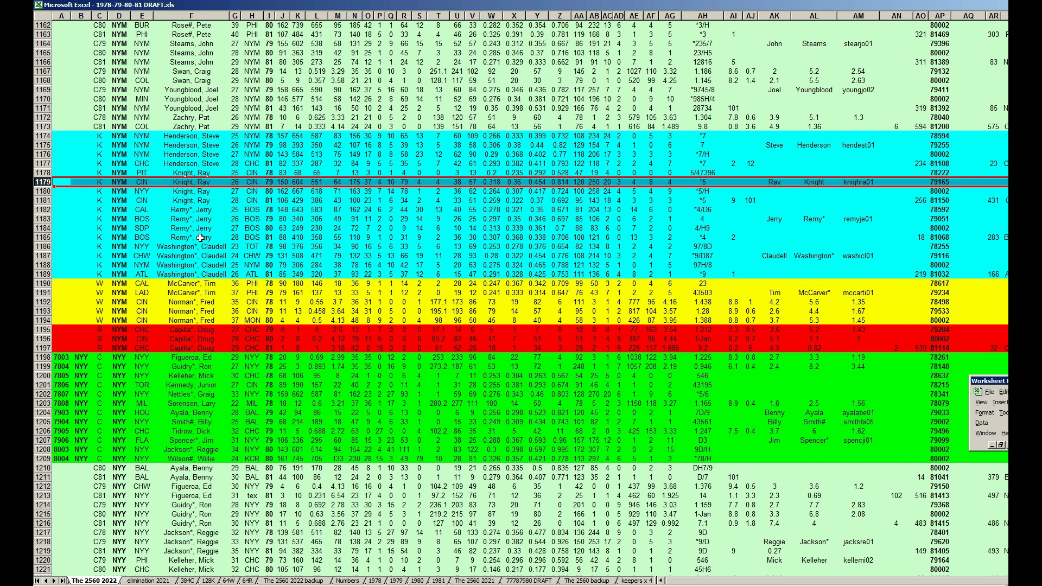
# Step: Select the NYM player name in row 1189 and pick out TOR, seventh in the draft order, on the elimination 2021 sheet
pyautogui.click(223, 274)
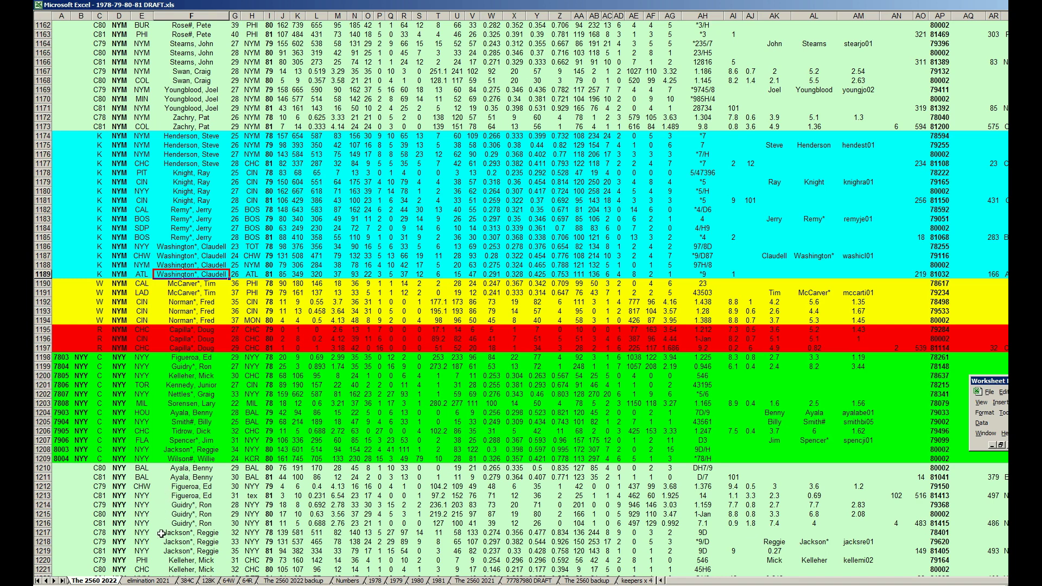
pyautogui.click(147, 581)
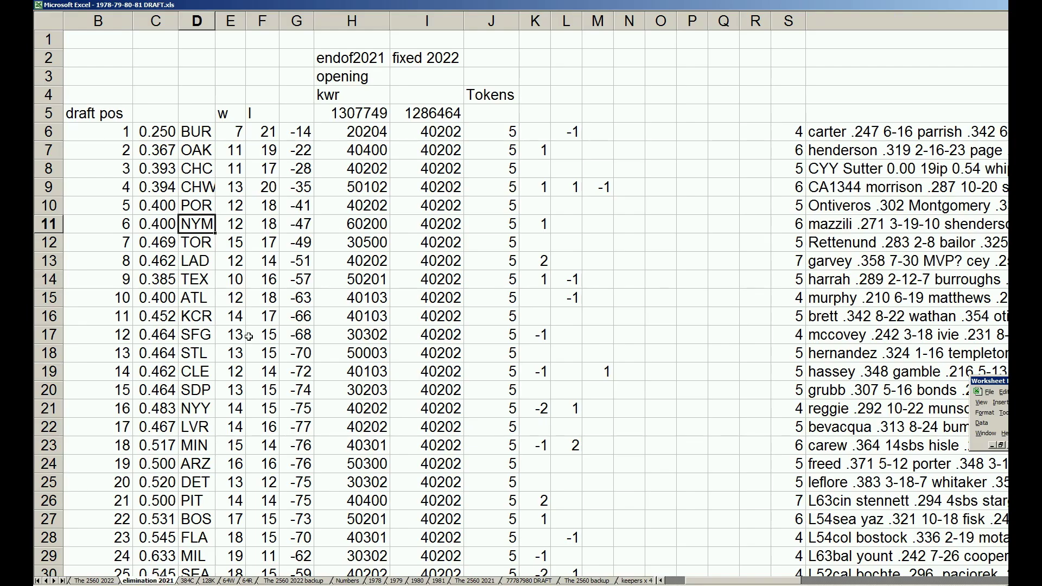
pyautogui.click(196, 247)
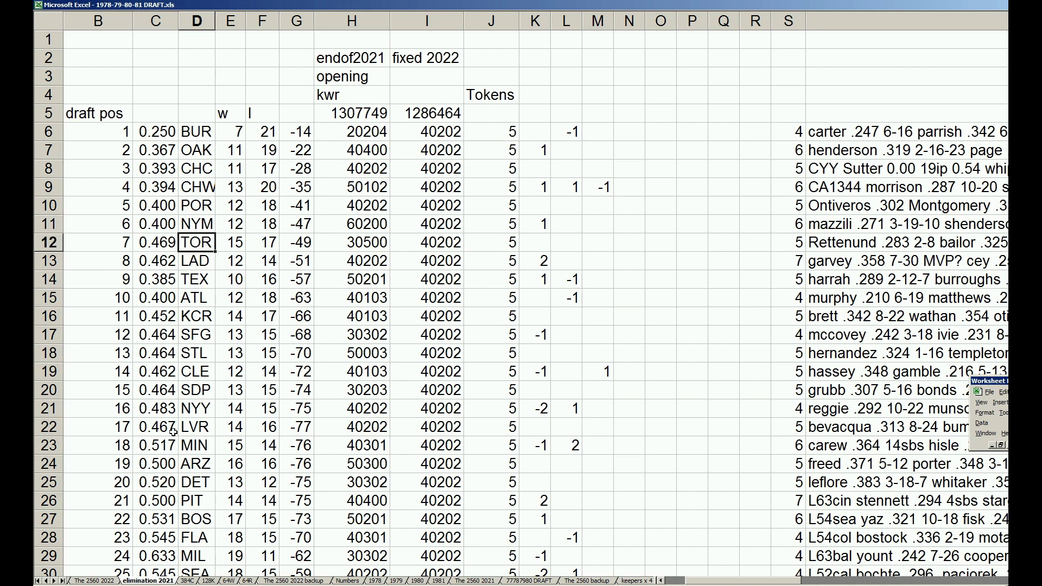
# Step: Find TOR's green players in rows 373–384 of the 384C sheet
pyautogui.click(187, 581)
pyautogui.click(141, 466)
pyautogui.press('pagedown')
pyautogui.press('pagedown')
pyautogui.press('pagedown')
pyautogui.press('pagedown')
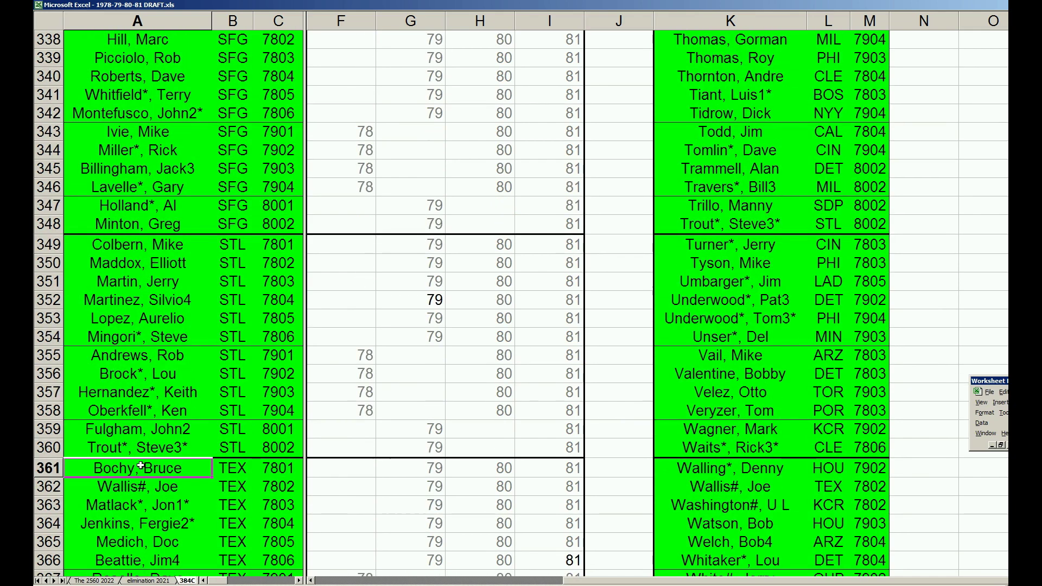
pyautogui.scroll(-8, 141, 466)
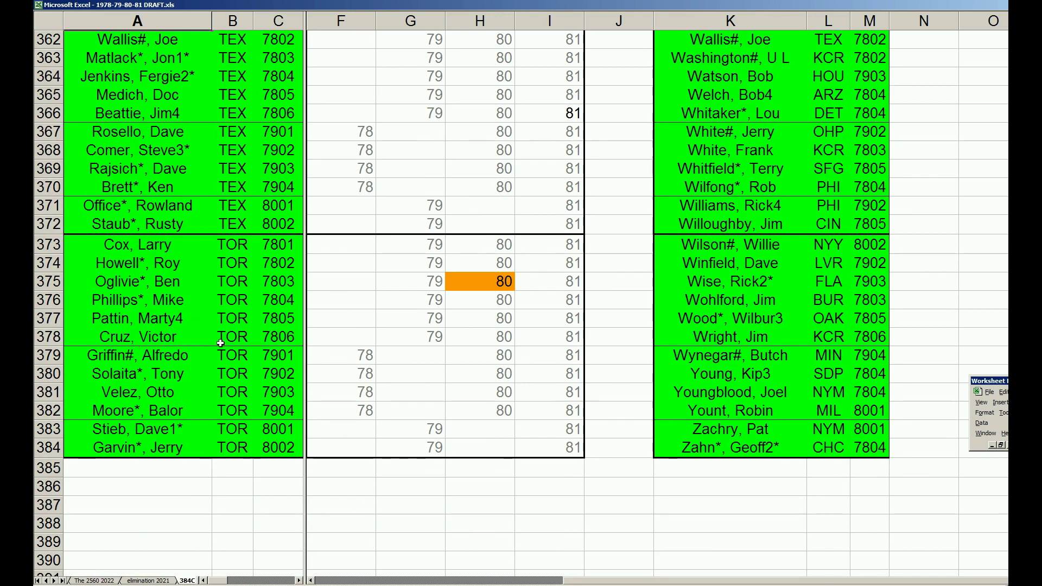
# Step: Examine the player name and the orange 80 season cell in TOR's row 375
pyautogui.click(187, 282)
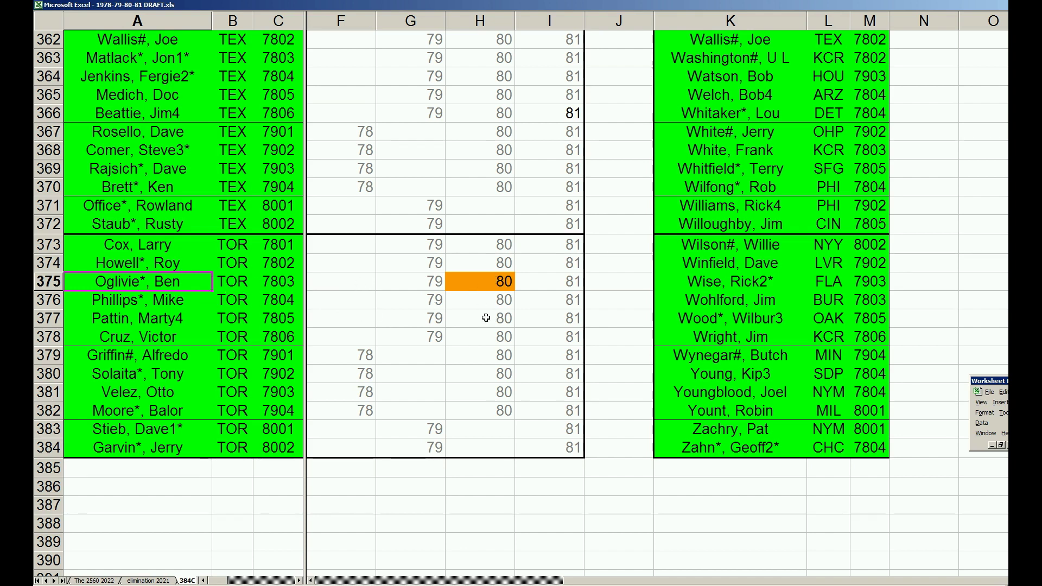
pyautogui.click(491, 281)
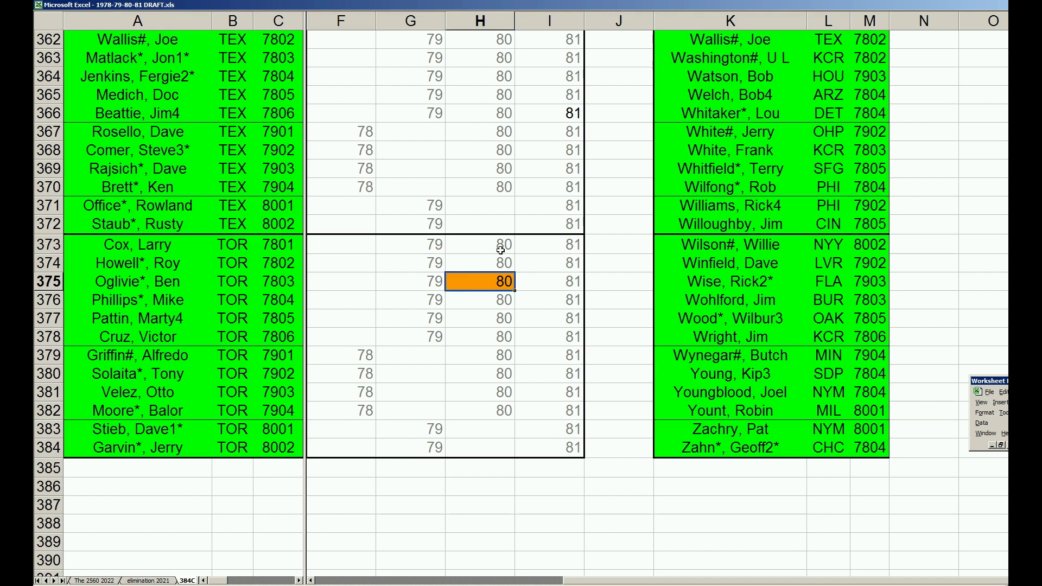
pyautogui.click(177, 283)
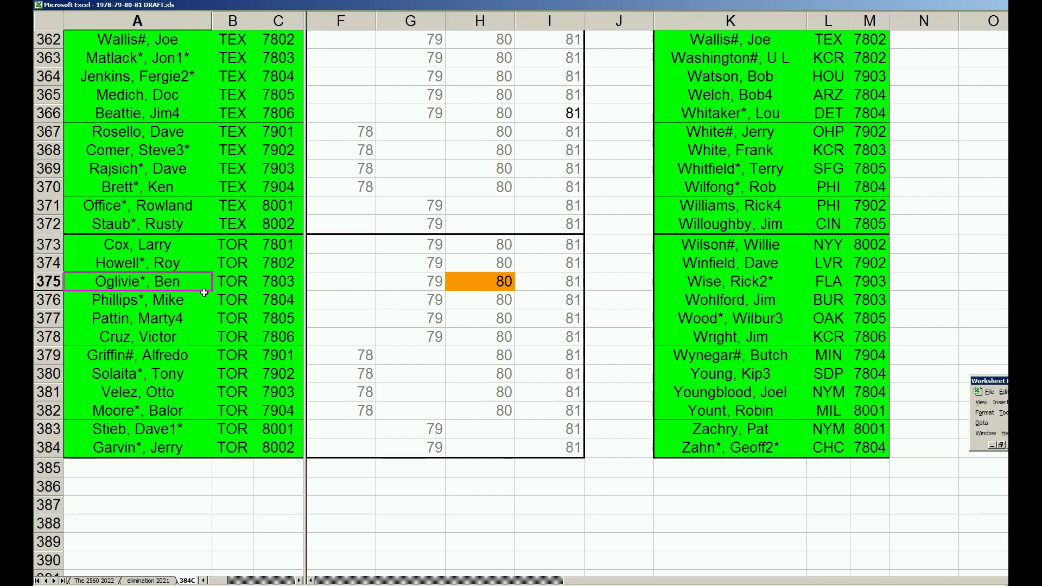
# Step: On The 2560 2022 sheet, find TOR's green, blue, yellow and red player groups in rows 1873–1933
pyautogui.click(110, 581)
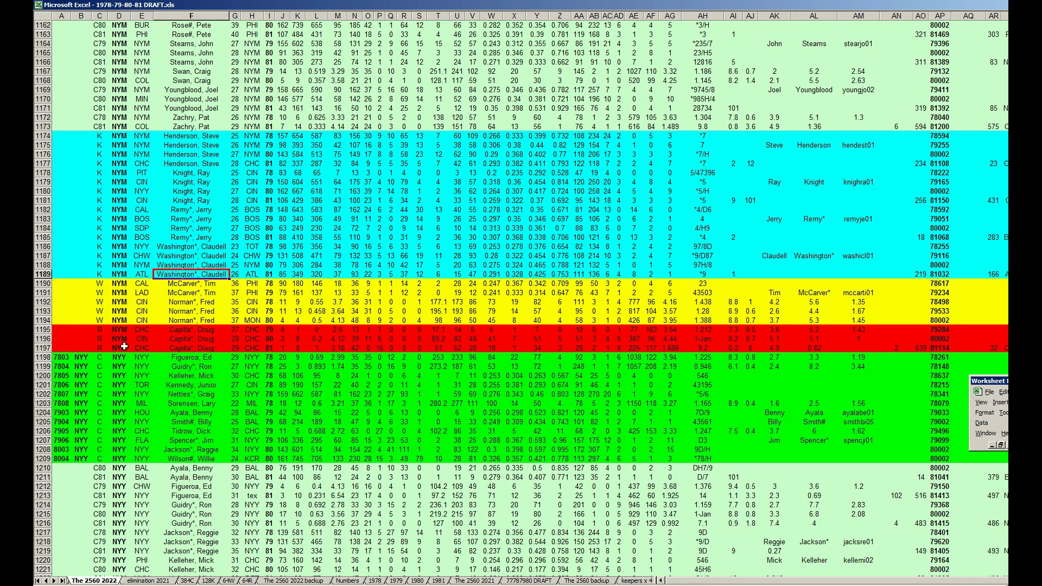
pyautogui.click(126, 240)
pyautogui.scroll(-18, 136, 347)
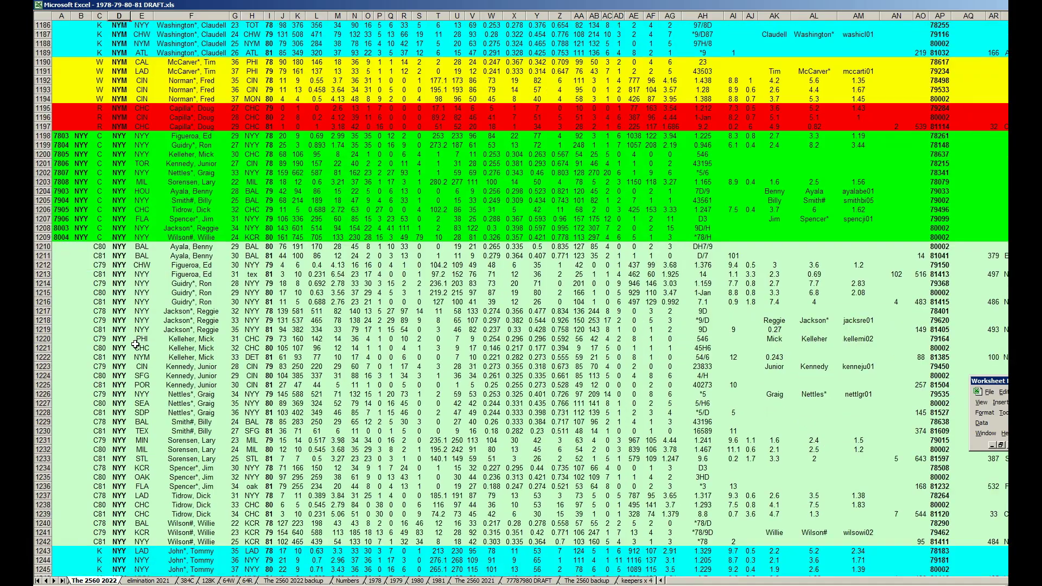
pyautogui.scroll(5, 139, 350)
pyautogui.scroll(-4, 138, 347)
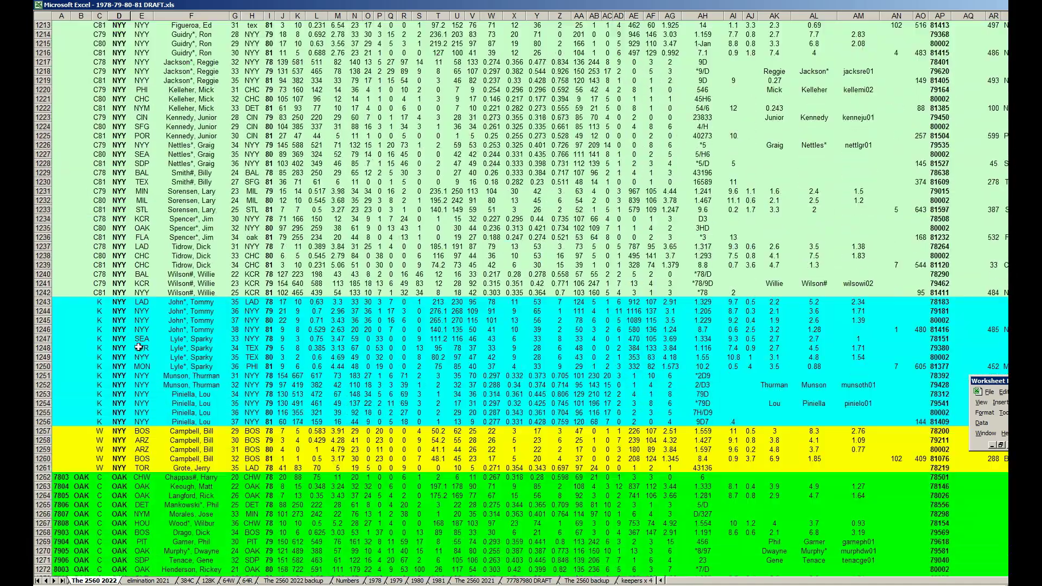
pyautogui.click(143, 339)
pyautogui.scroll(-20, 149, 347)
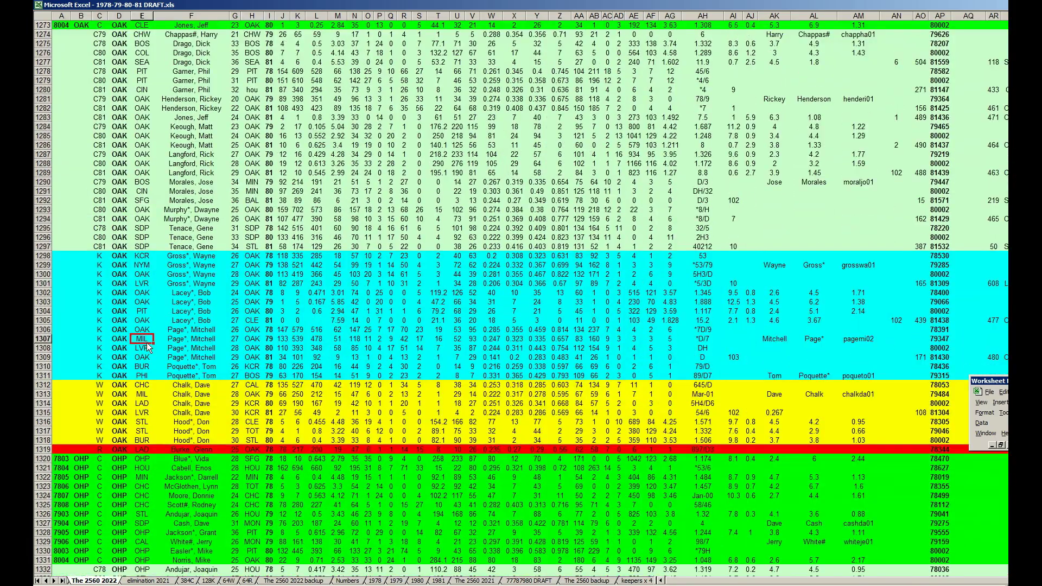
pyautogui.scroll(-20, 149, 347)
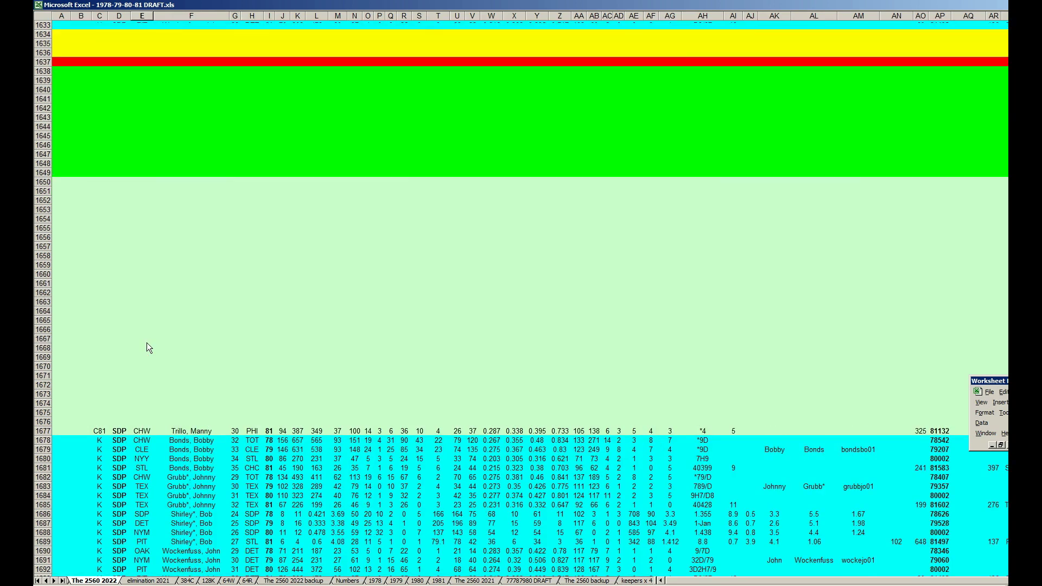
pyautogui.scroll(-20, 148, 348)
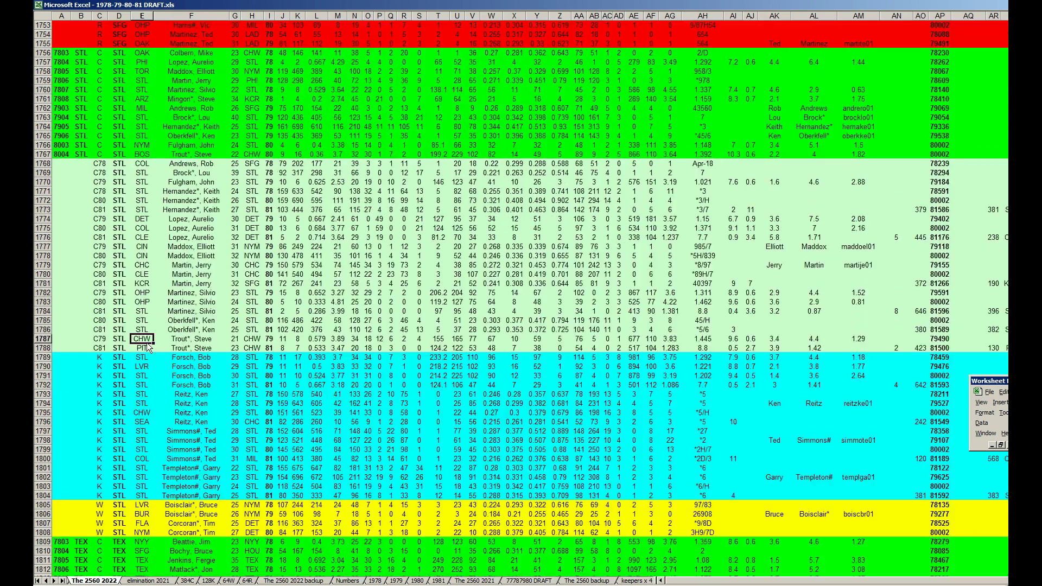
pyautogui.scroll(-20, 143, 348)
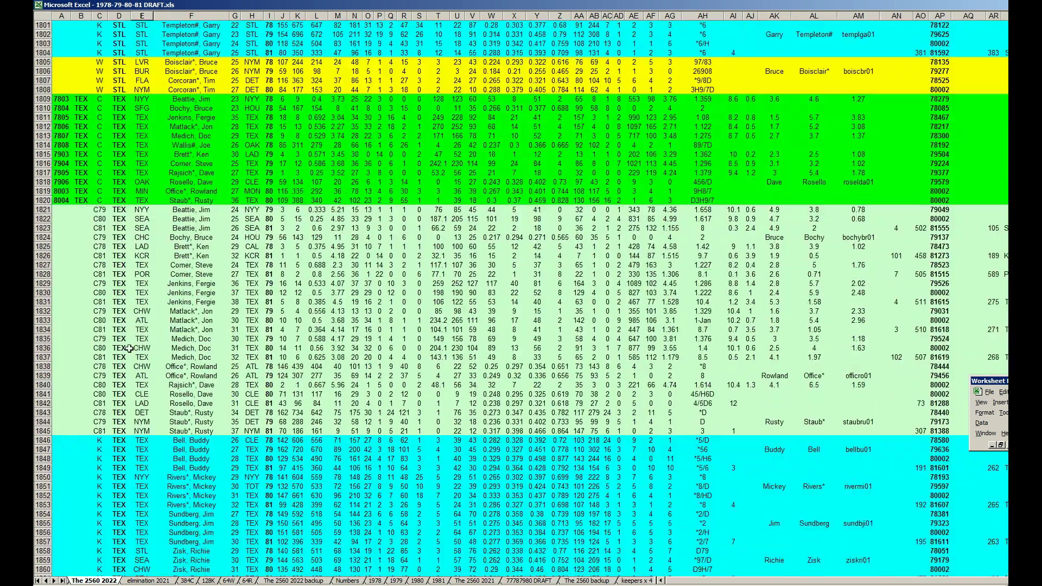
pyautogui.scroll(-20, 130, 348)
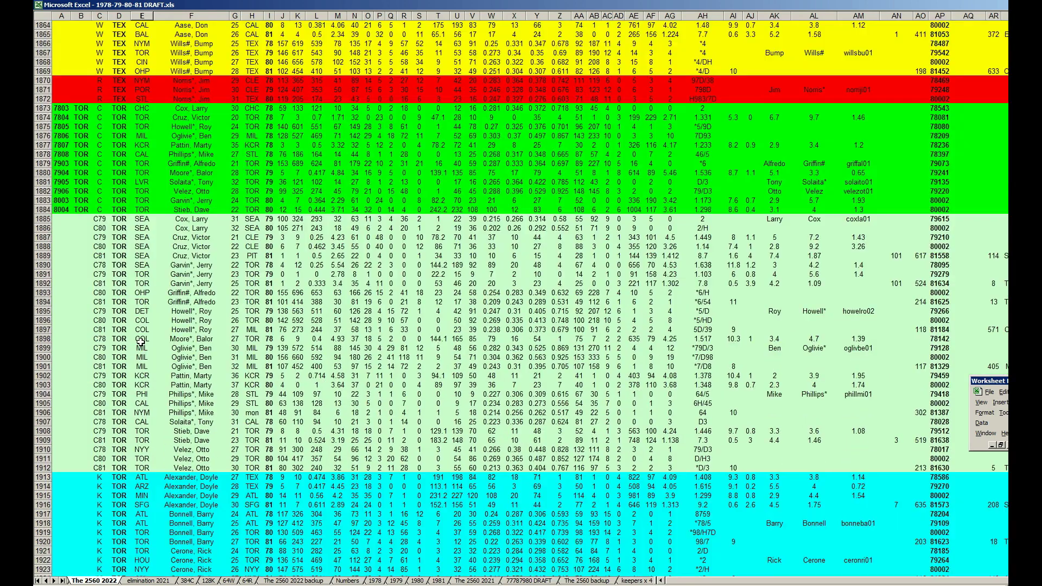
pyautogui.scroll(-3, 141, 341)
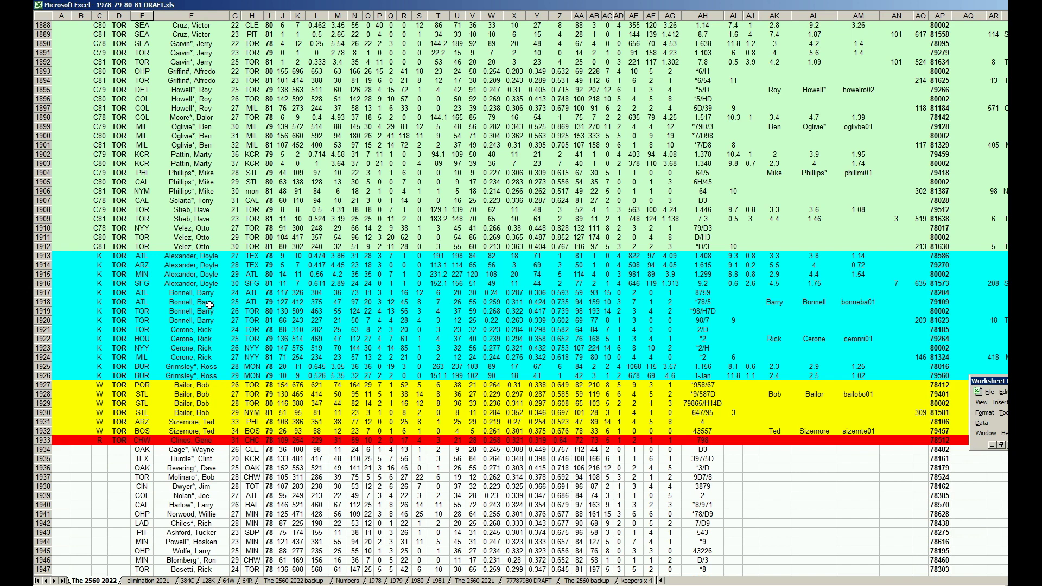
# Step: Highlight TOR's blue player rows 1917–1920, 1921–1924 and 1913–1916, and examine the name and column W value in row 1923
pyautogui.moveTo(44, 293); pyautogui.dragTo(48, 321)
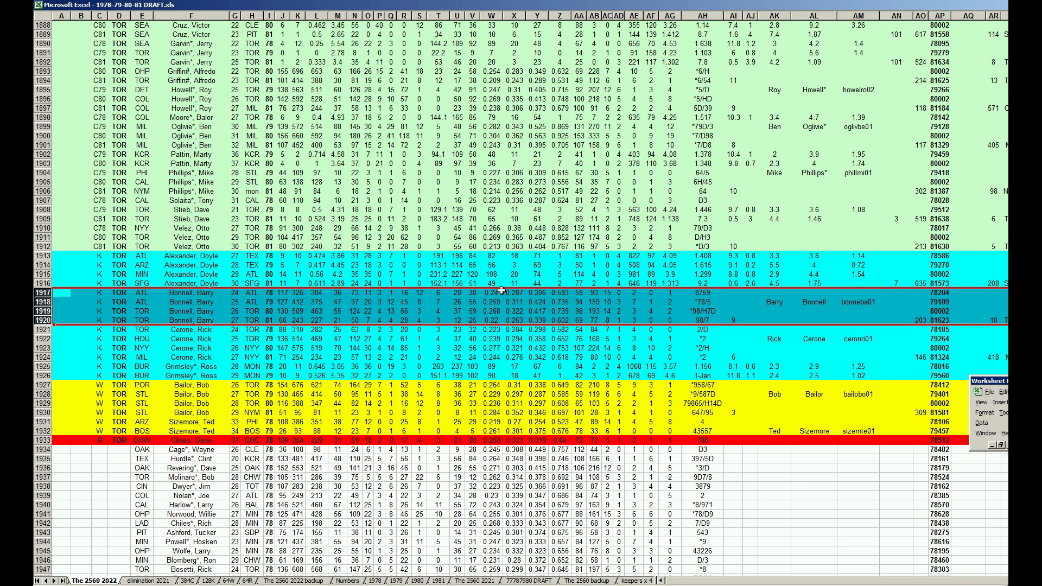
pyautogui.moveTo(48, 330); pyautogui.dragTo(49, 360)
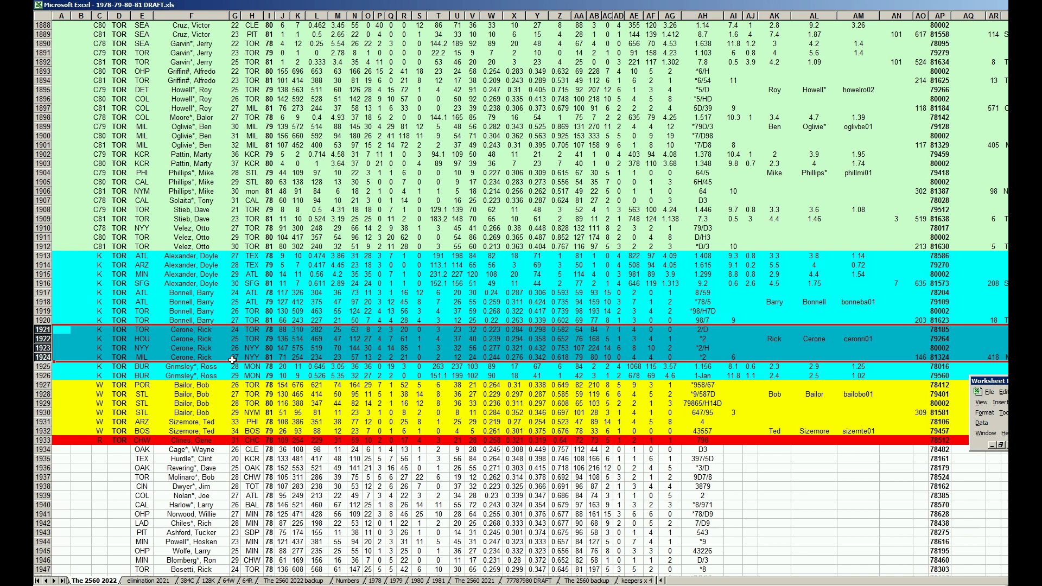
pyautogui.click(205, 348)
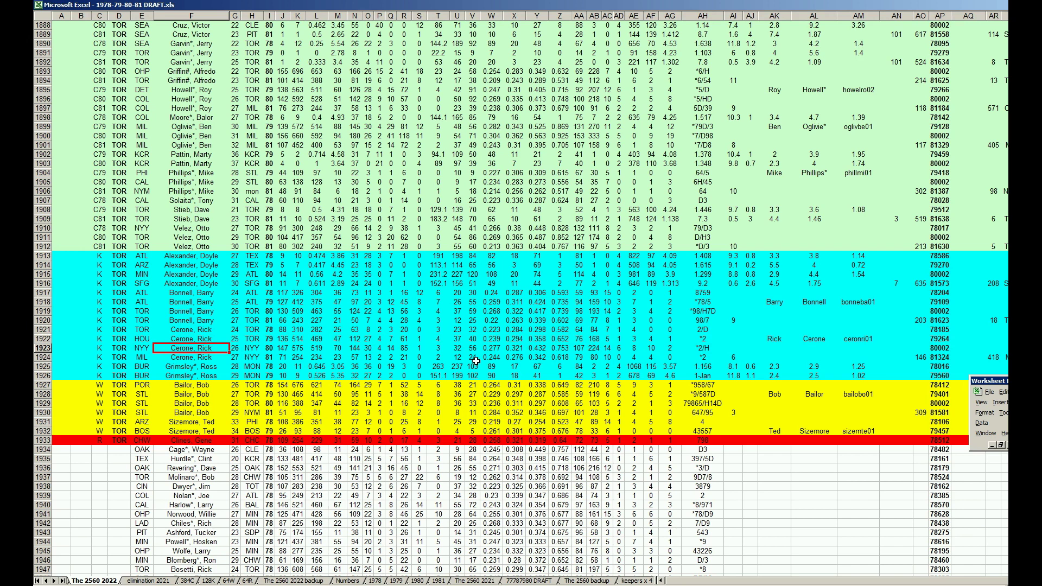
pyautogui.click(496, 349)
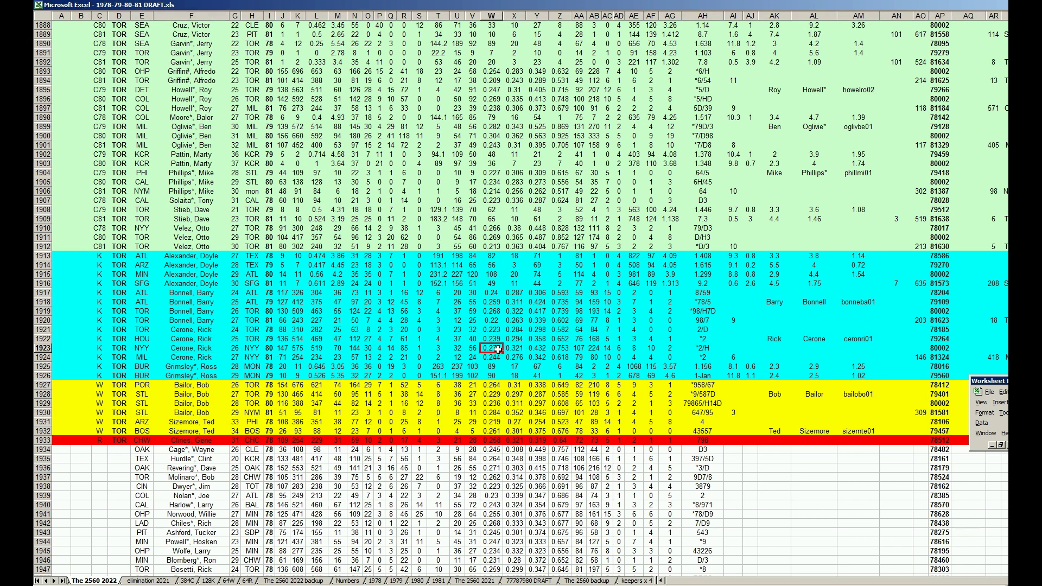
pyautogui.click(191, 349)
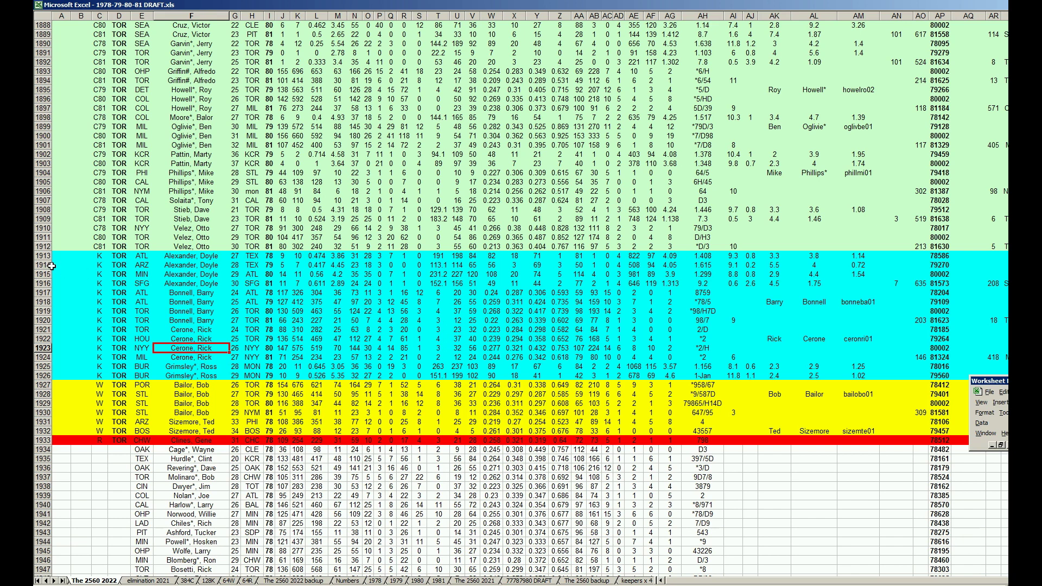
pyautogui.moveTo(45, 256); pyautogui.dragTo(86, 282)
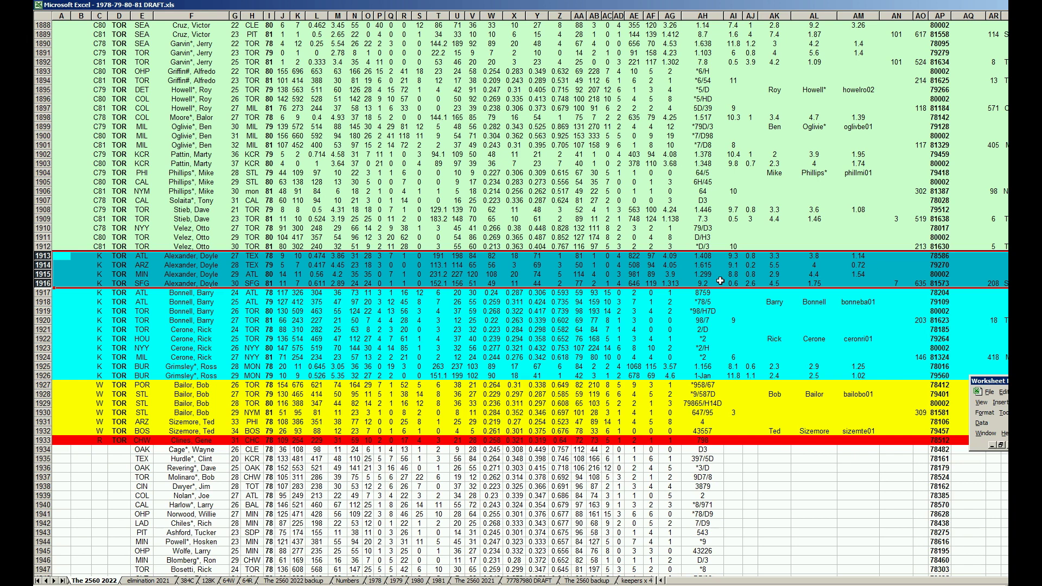
pyautogui.click(204, 348)
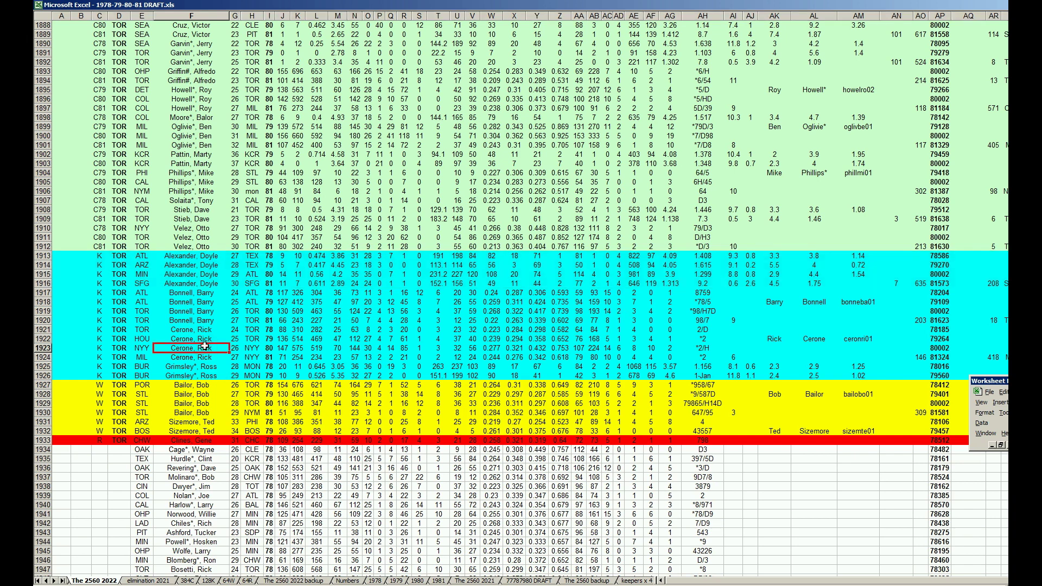
# Step: Go through the unassigned white rows below TOR's players and highlight TOR's 81 season rows 2496–2507
pyautogui.press('pagedown')
pyautogui.press('pagedown')
pyautogui.press('pagedown')
pyautogui.press('pagedown')
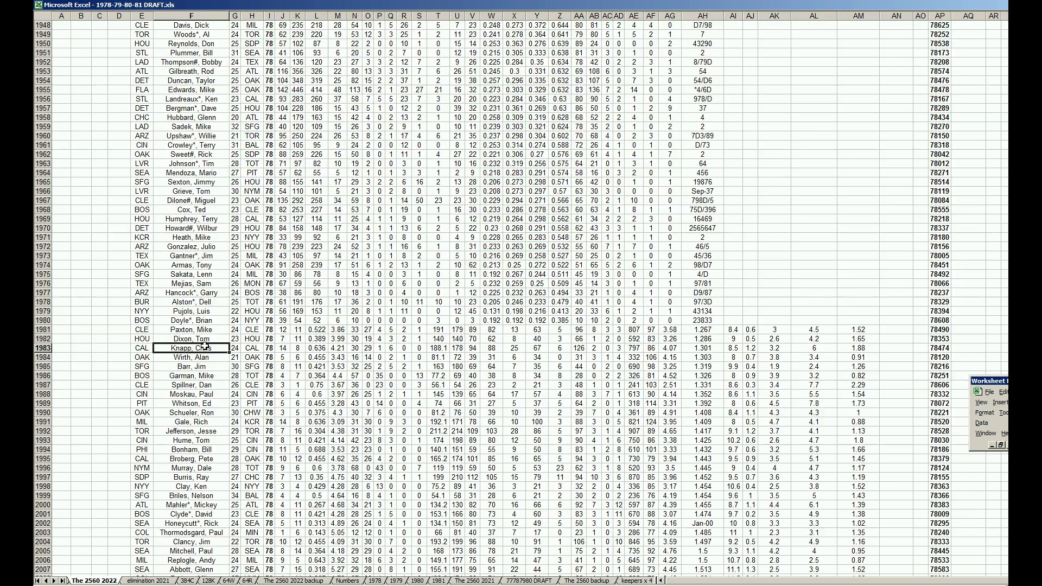
pyautogui.press('pagedown')
pyautogui.press('pagedown')
pyautogui.press('pagedown')
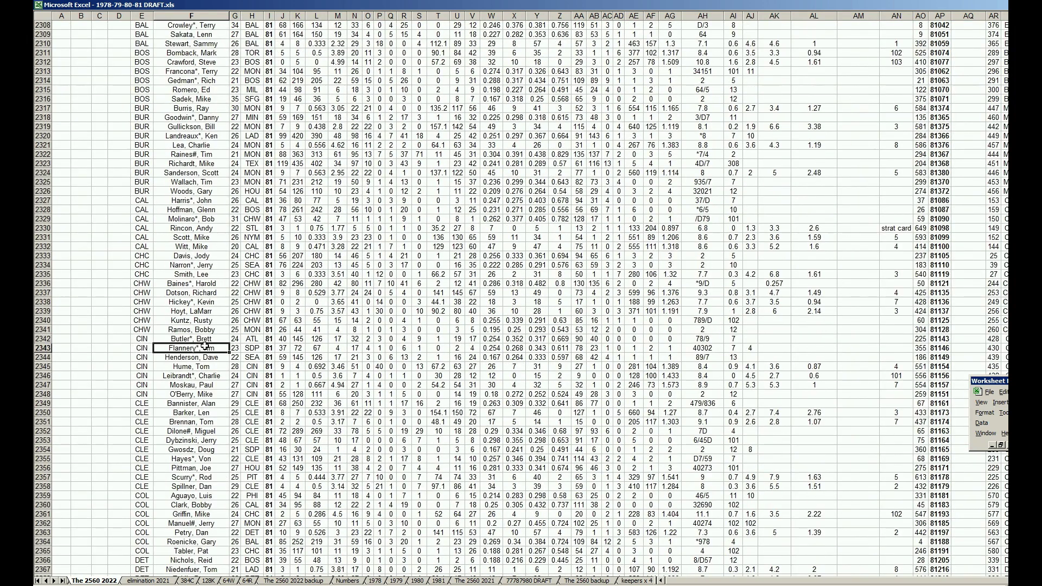
pyautogui.scroll(-18, 205, 345)
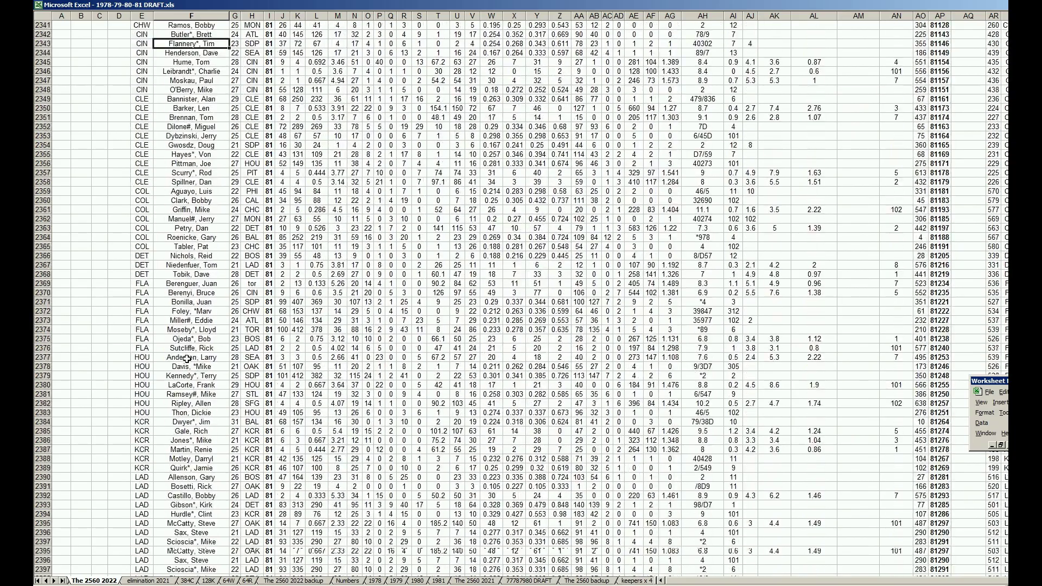
pyautogui.scroll(-20, 187, 360)
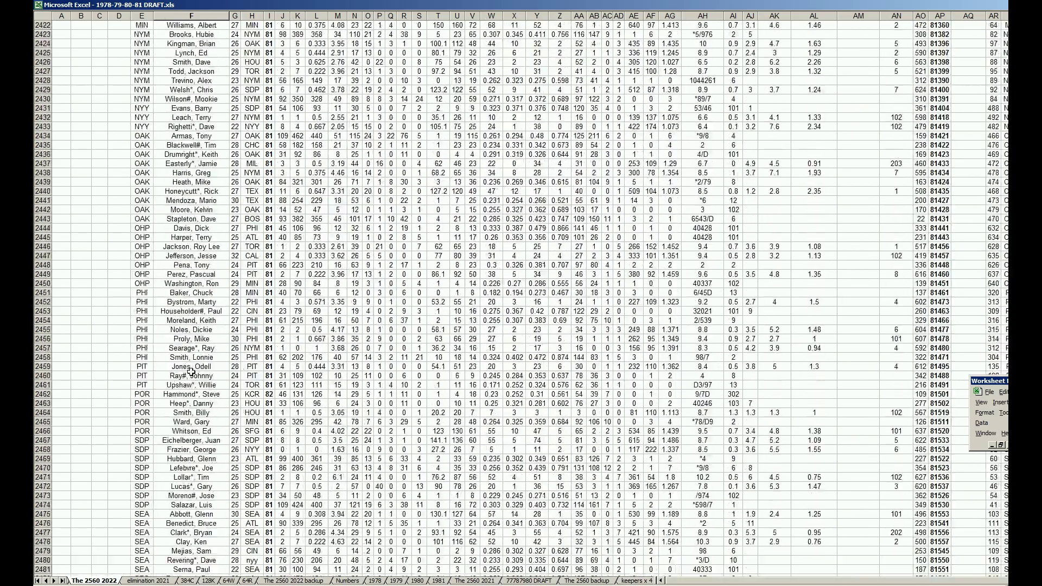
pyautogui.scroll(-6, 192, 372)
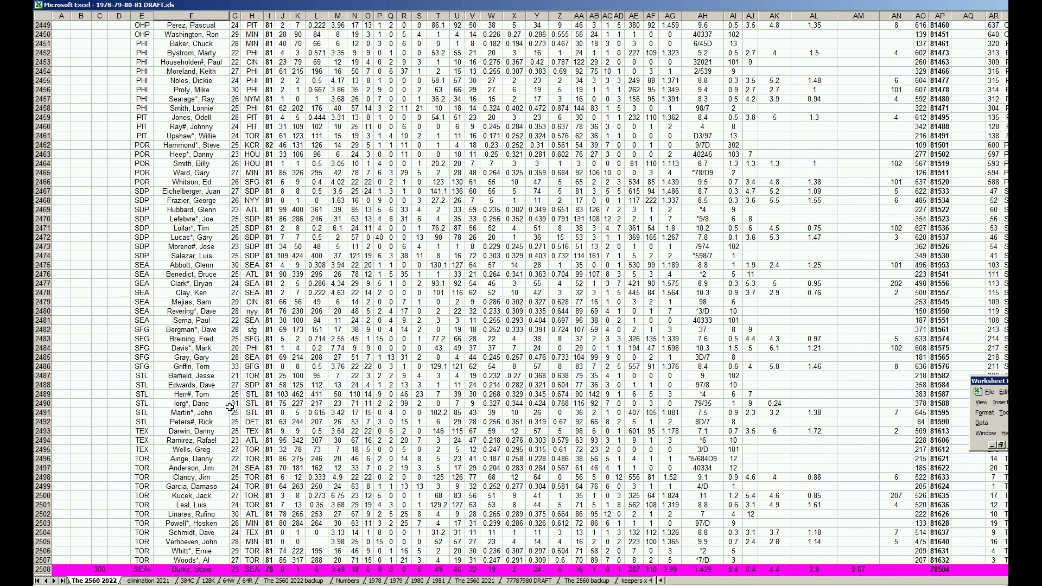
pyautogui.moveTo(42, 459); pyautogui.dragTo(58, 558)
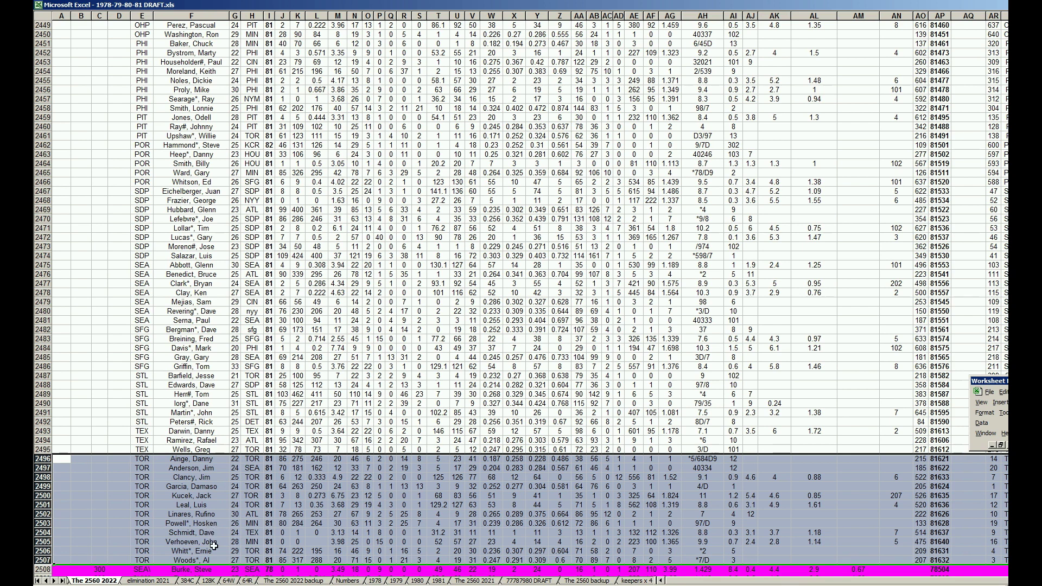
# Step: Select the STL player name in row 2489 and go back up to where the unassigned 81 season players begin at row 2288
pyautogui.click(190, 394)
pyautogui.scroll(5, 191, 394)
pyautogui.scroll(20, 191, 394)
pyautogui.scroll(20, 191, 394)
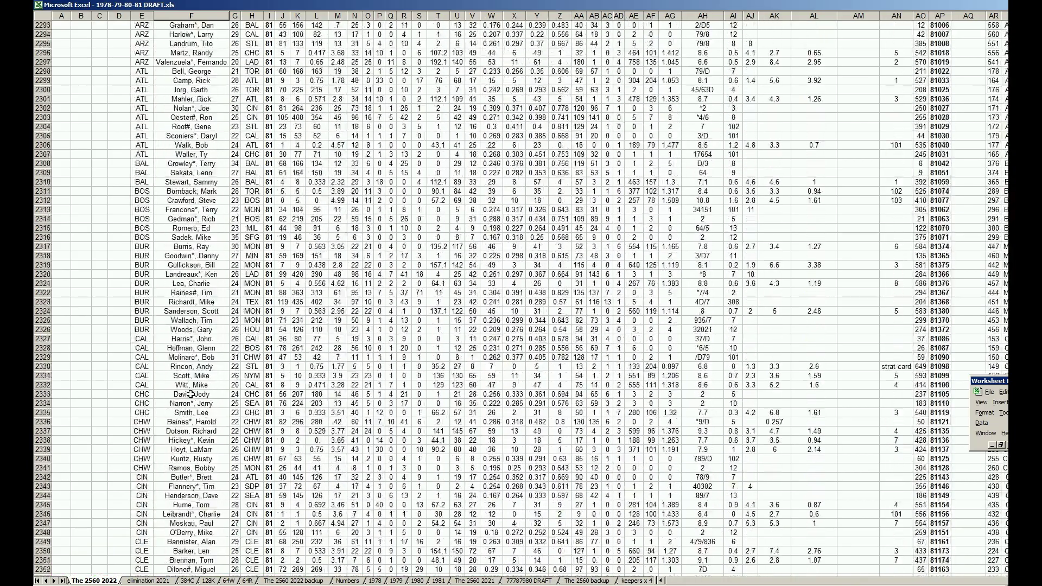
pyautogui.scroll(9, 191, 394)
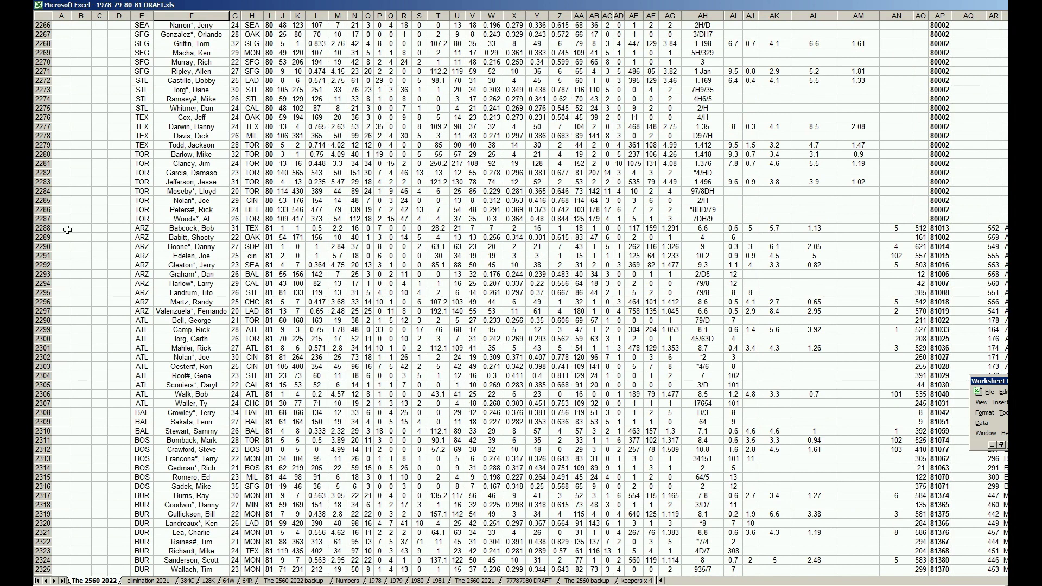
pyautogui.moveTo(53, 215); pyautogui.dragTo(53, 214)
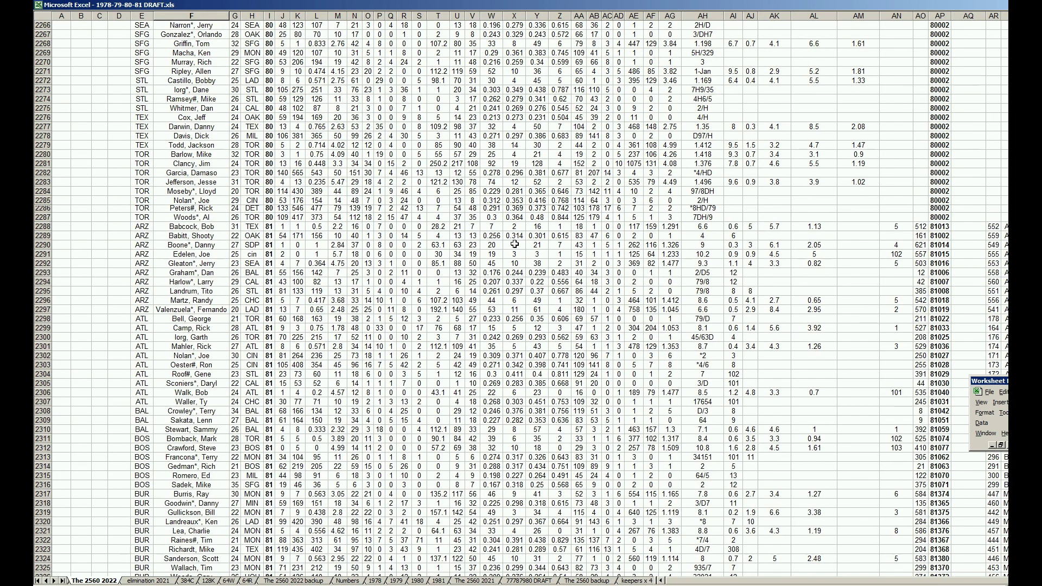
pyautogui.click(1003, 392)
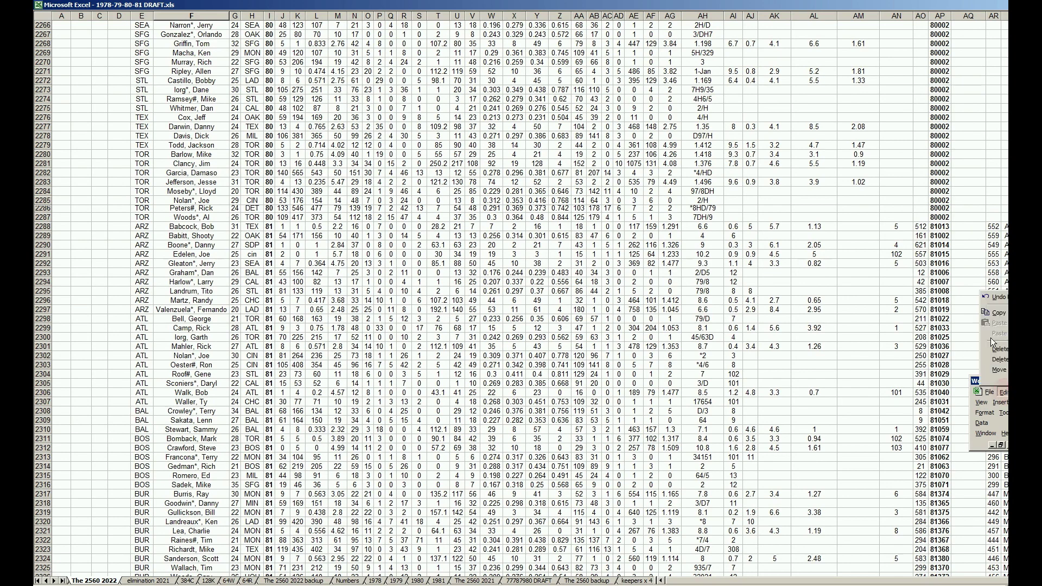
pyautogui.click(995, 297)
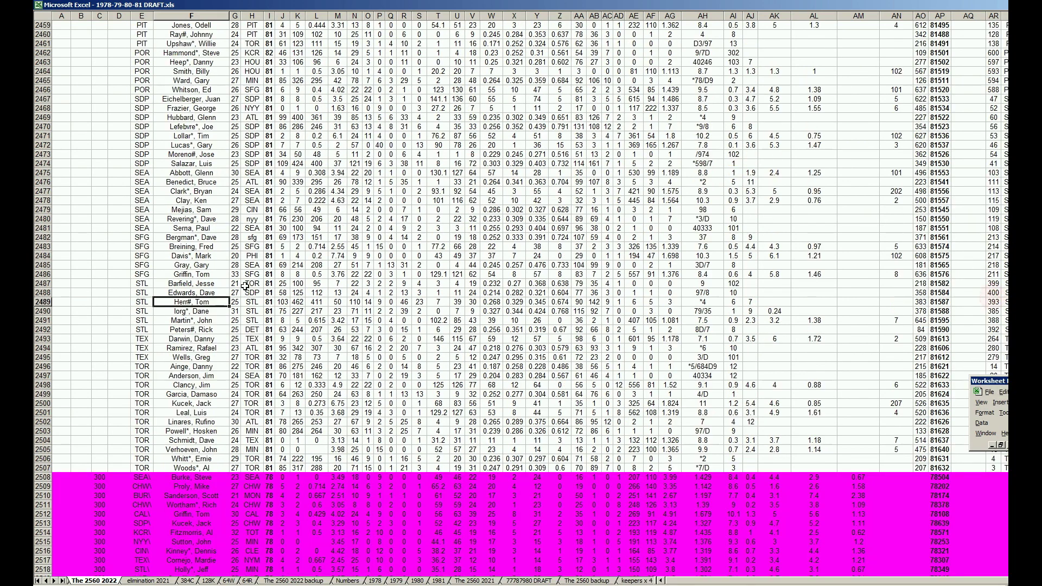
# Step: Go up to TOR's unassigned 80 season players, highlight rows 2280–2287 and select the player name in row 2287
pyautogui.scroll(14, 112, 284)
pyautogui.click(109, 284)
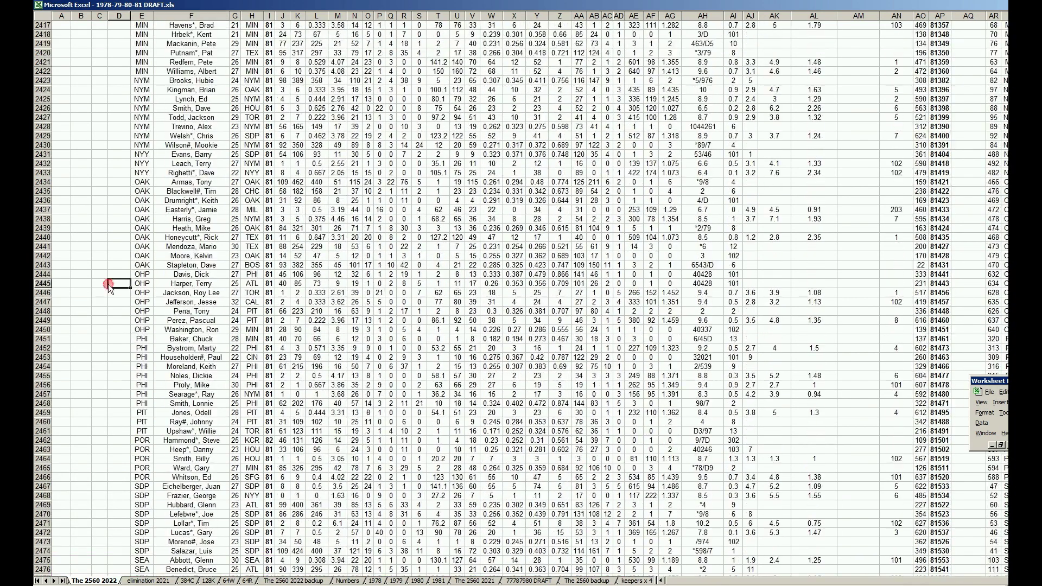
pyautogui.press('pageup')
pyautogui.press('pageup')
pyautogui.press('pageup')
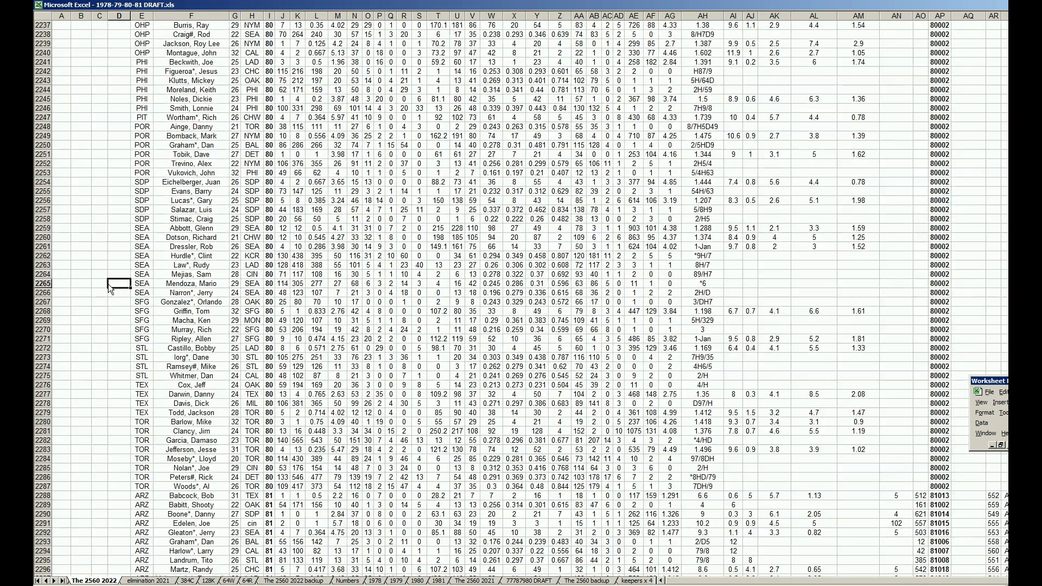
pyautogui.scroll(-5, 89, 325)
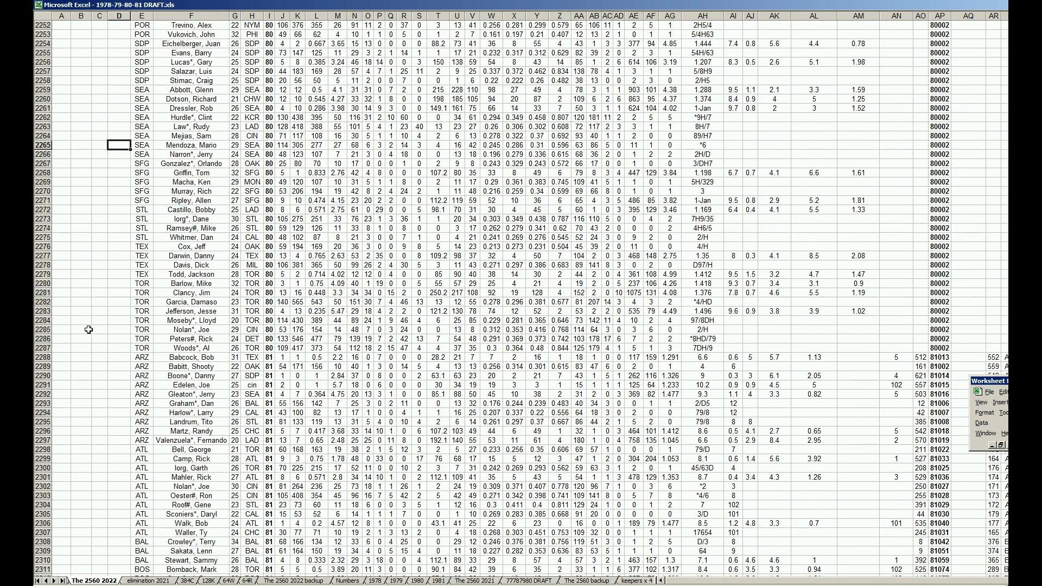
pyautogui.moveTo(45, 284); pyautogui.dragTo(49, 349)
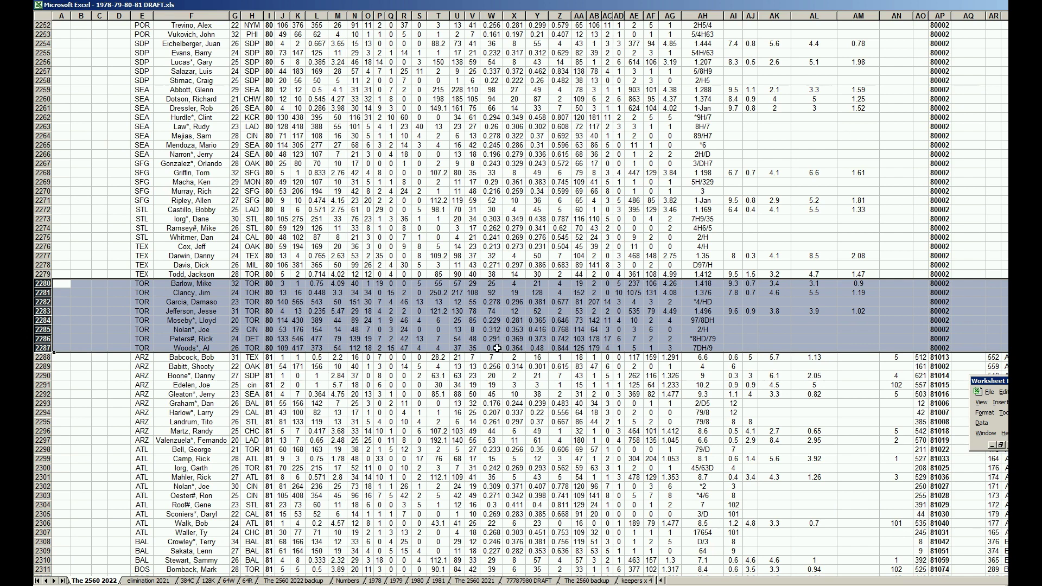
pyautogui.click(216, 348)
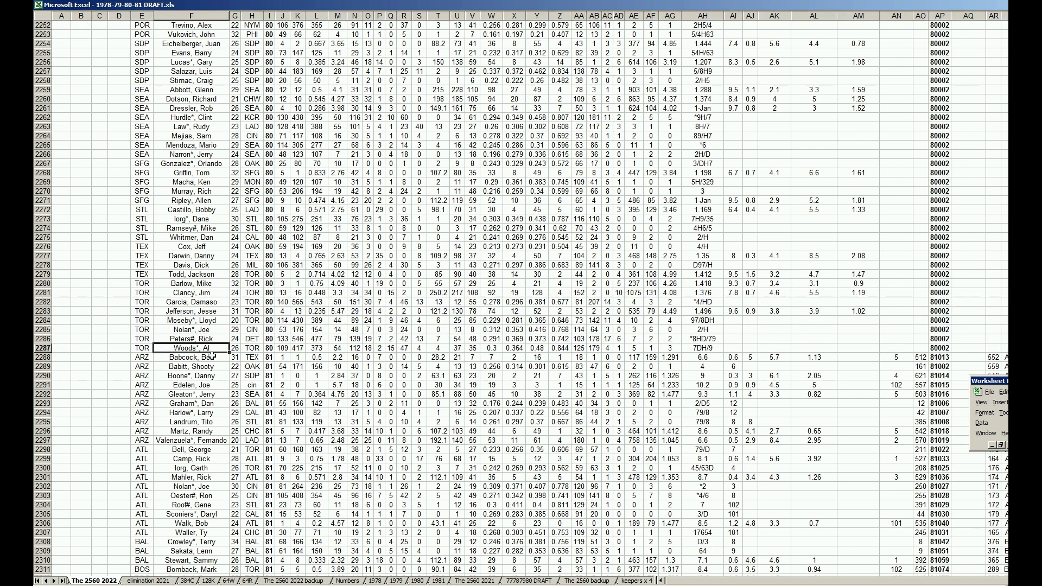
# Step: Go through the unassigned 81 season rows down to the magenta rows starting at 2508 and back up to row 2347
pyautogui.press('pagedown')
pyautogui.press('pagedown')
pyautogui.press('pagedown')
pyautogui.press('pagedown')
pyautogui.press('pagedown')
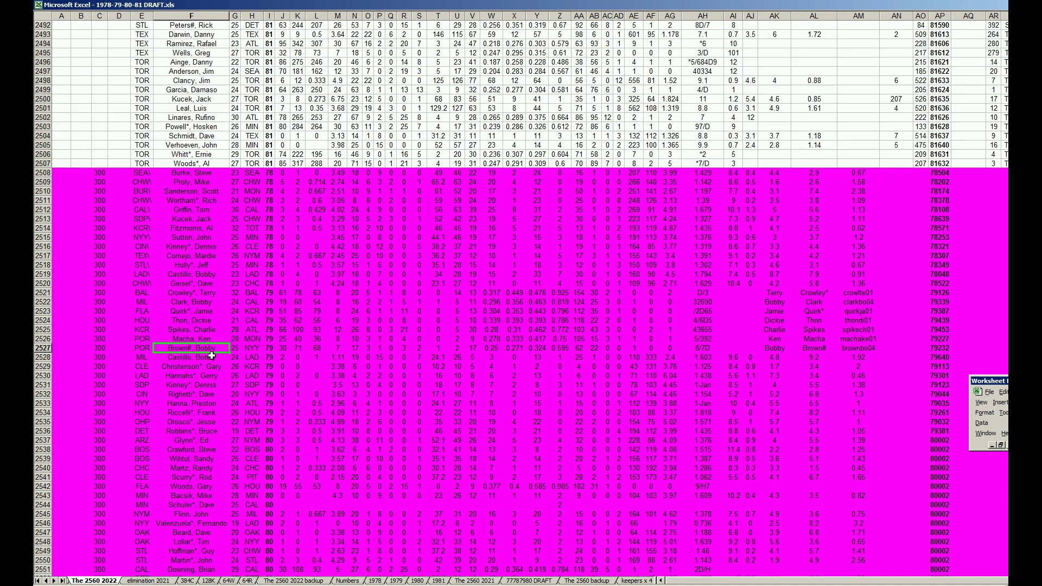
pyautogui.press('pageup')
pyautogui.press('pageup')
pyautogui.press('pageup')
pyautogui.press('pageup')
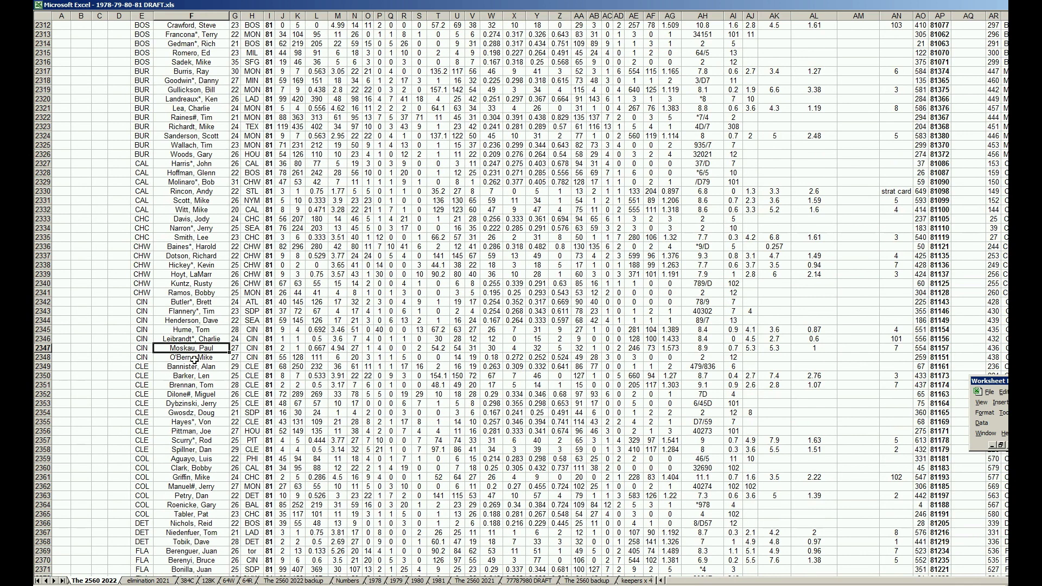
# Step: Select the CLE player name in row 2355, and go back up to select the TOR player name in row 2287
pyautogui.click(197, 425)
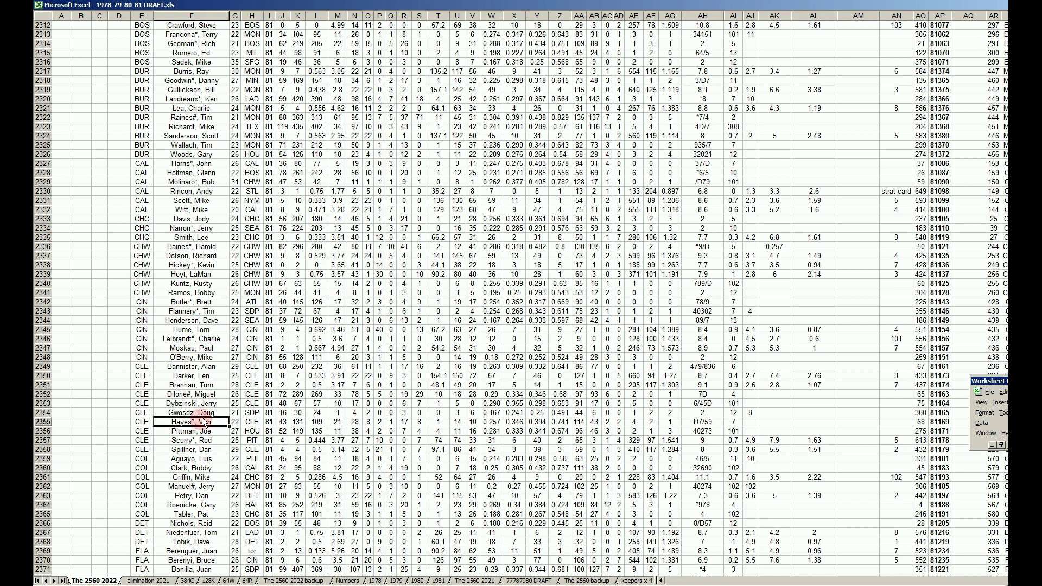
pyautogui.scroll(-6, 199, 418)
pyautogui.scroll(19, 200, 418)
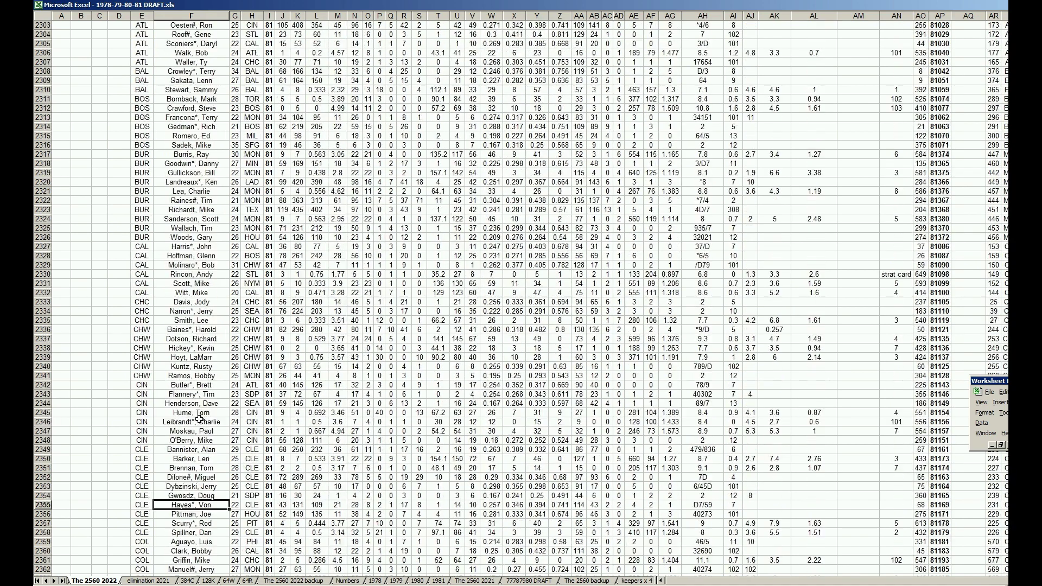
pyautogui.scroll(1, 200, 418)
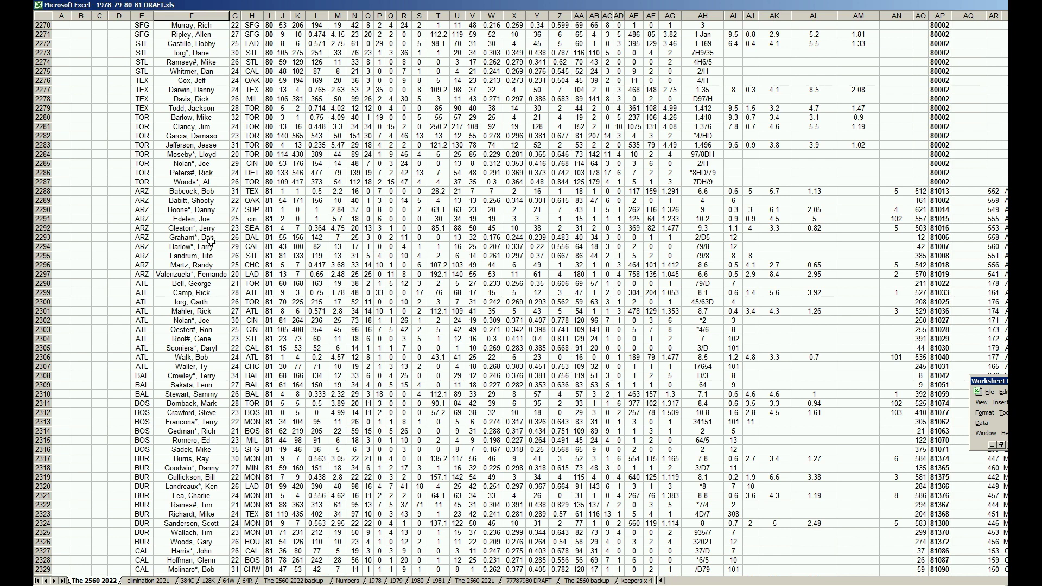
pyautogui.click(197, 184)
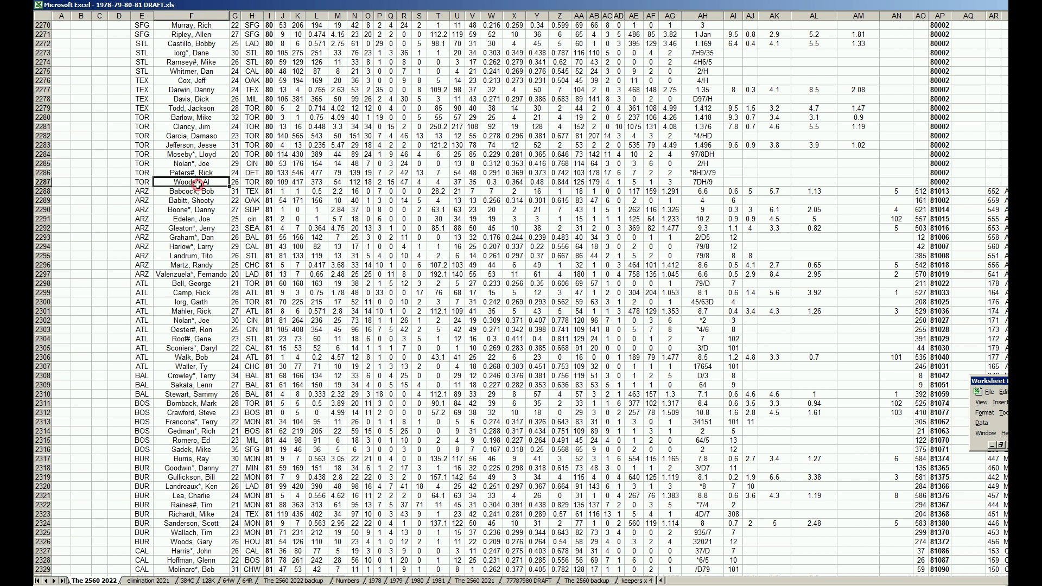
# Step: On the elimination 2021 sheet, select LAD at draft position 8
pyautogui.scroll(2, 197, 185)
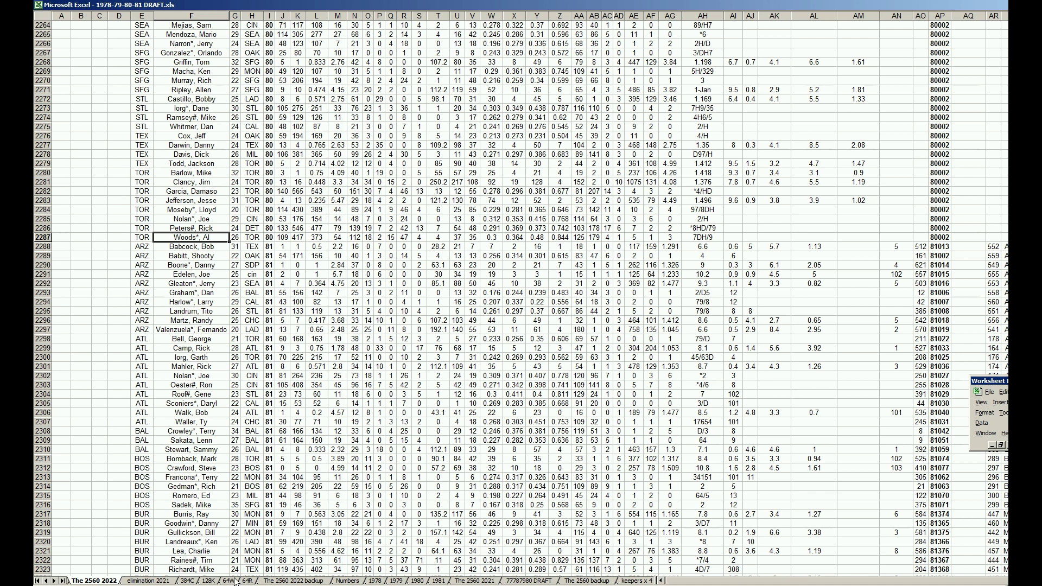
pyautogui.click(165, 581)
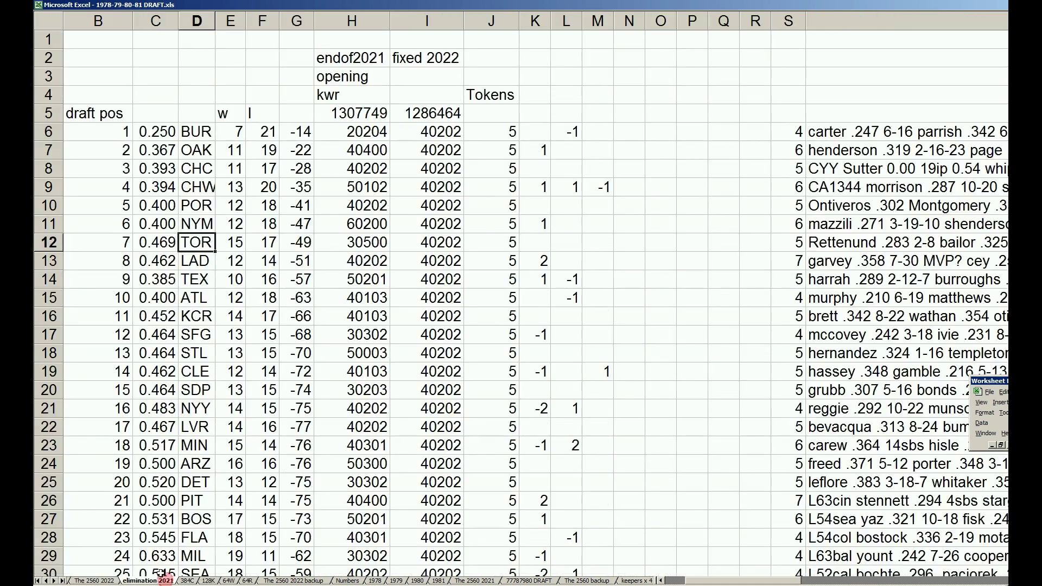
pyautogui.click(198, 262)
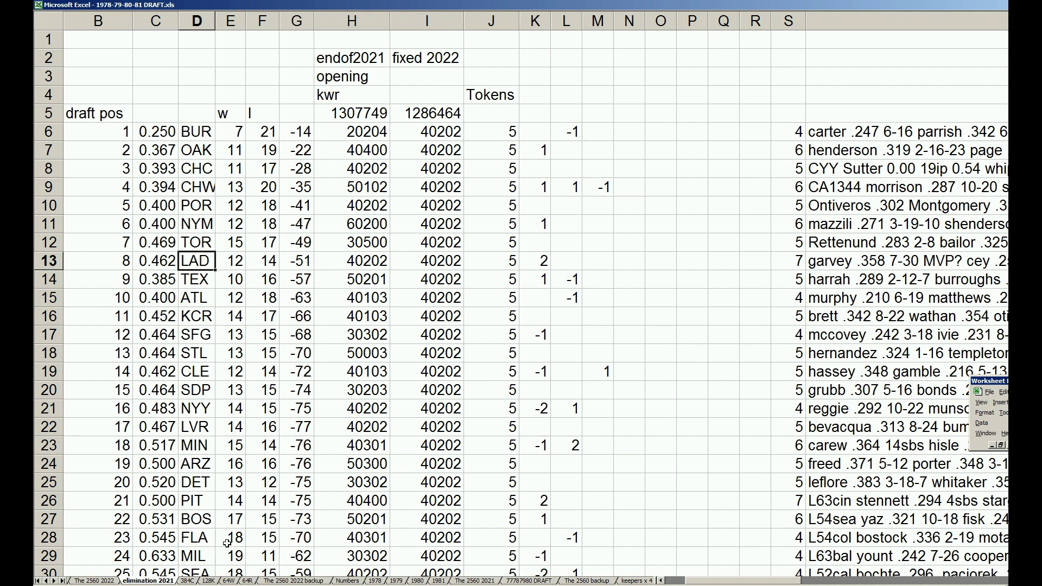
# Step: On the 384C sheet, find LAD's players in rows 181–192 and select the 81 season cell in row 184
pyautogui.click(188, 581)
pyautogui.click(223, 418)
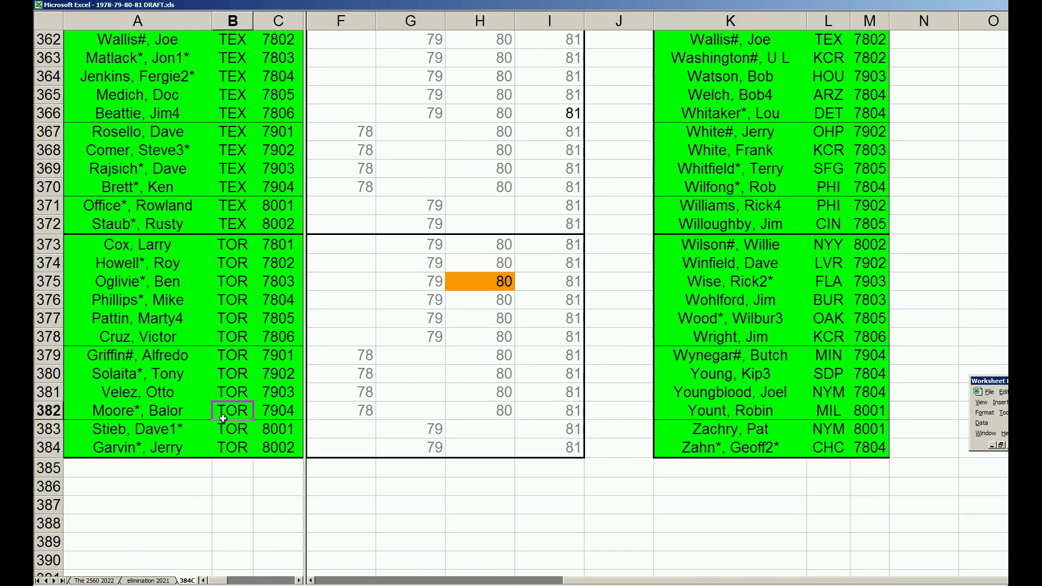
pyautogui.press('pageup')
pyautogui.press('pageup')
pyautogui.press('pageup')
pyautogui.press('pageup')
pyautogui.press('pageup')
pyautogui.press('pageup')
pyautogui.press('pageup')
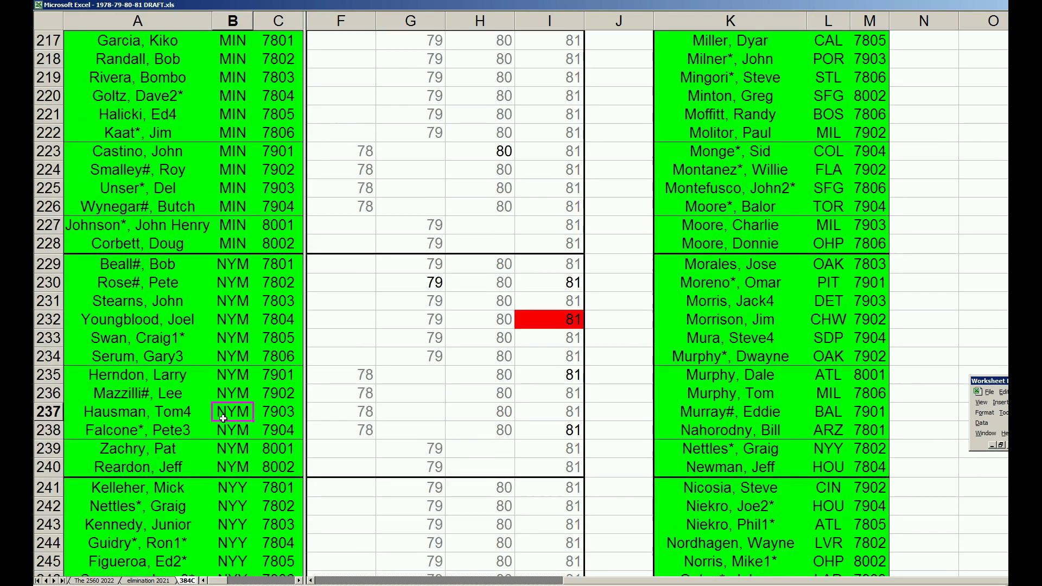
pyautogui.scroll(-5, 223, 419)
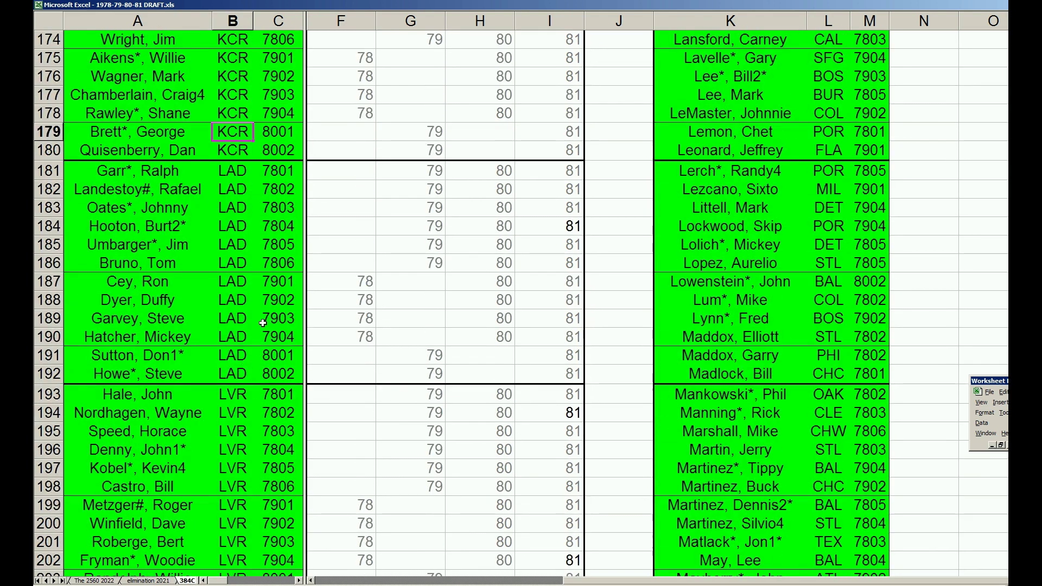
pyautogui.click(568, 231)
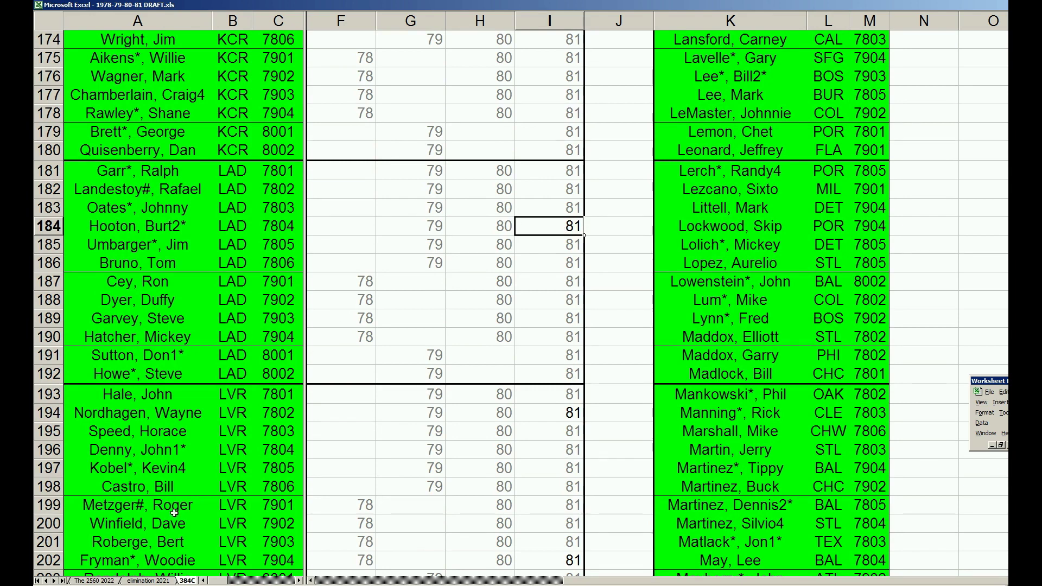
# Step: On The 2560 2022 sheet, find LAD's green, blue, yellow and red player groups, ending at row 952
pyautogui.click(93, 580)
pyautogui.click(149, 401)
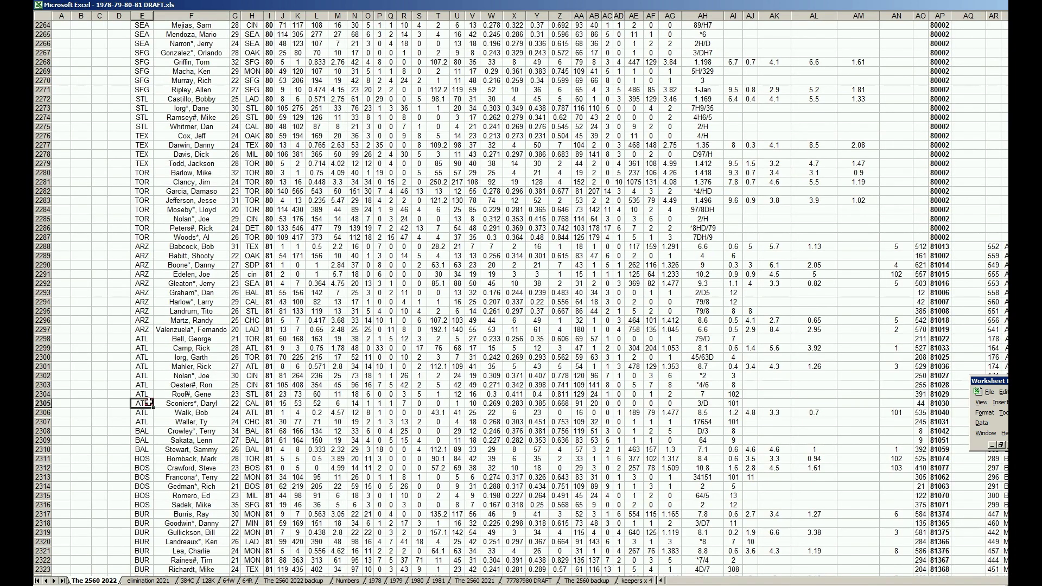
pyautogui.press('pageup')
pyautogui.press('pageup')
pyautogui.press('pageup')
pyautogui.press('pageup')
pyautogui.press('pageup')
pyautogui.press('pageup')
pyautogui.press('pageup')
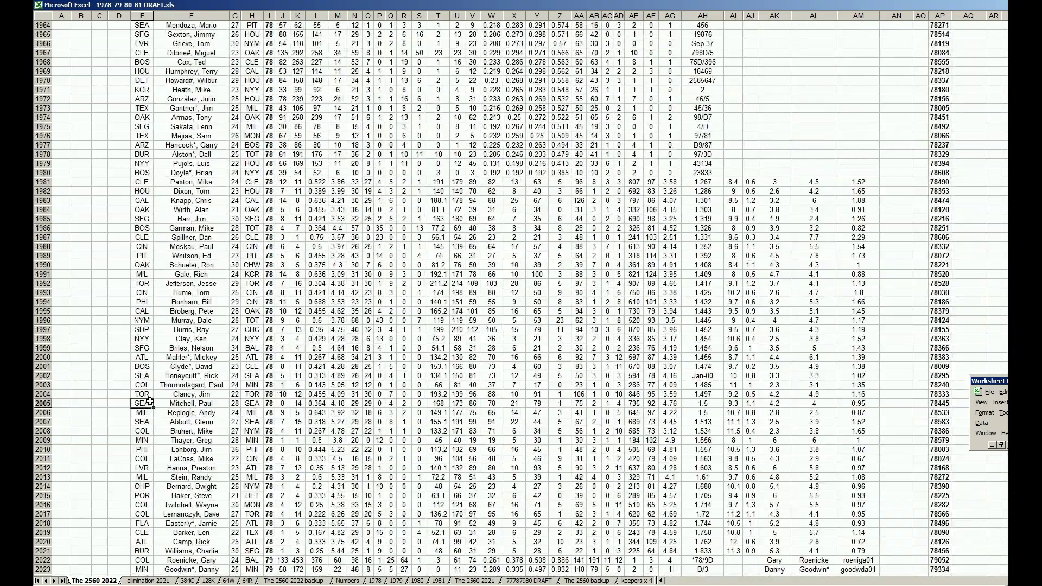
pyautogui.press('pageup')
pyautogui.press('pageup')
pyautogui.press('pageup')
pyautogui.press('pageup')
pyautogui.press('pageup')
pyautogui.press('pageup')
pyautogui.press('pageup')
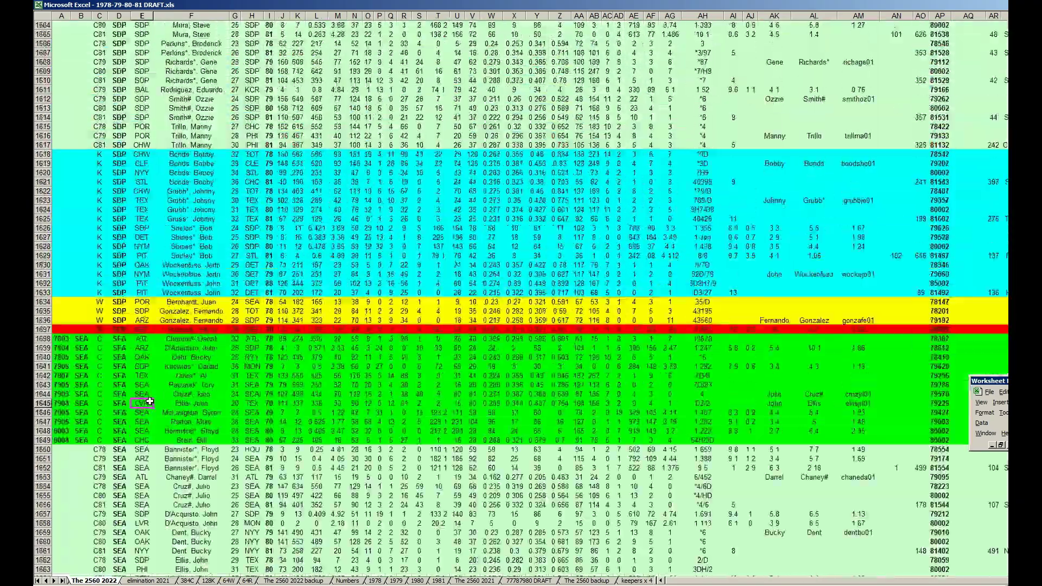
pyautogui.press('pageup')
pyautogui.press('pageup')
pyautogui.press('pageup')
pyautogui.press('pageup')
pyautogui.press('pageup')
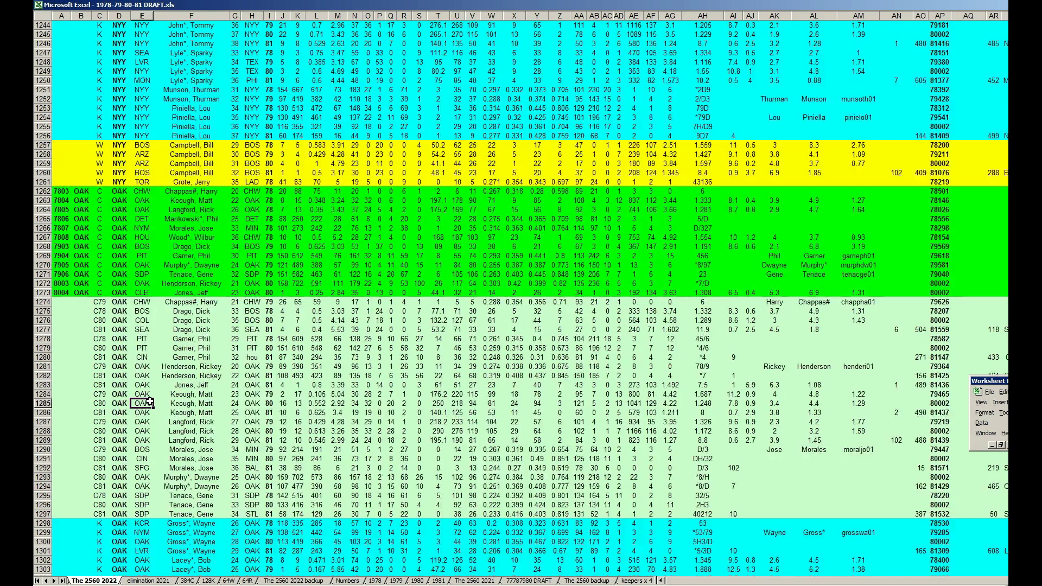
pyautogui.press('pageup')
pyautogui.press('pageup')
pyautogui.press('pageup')
pyautogui.press('pageup')
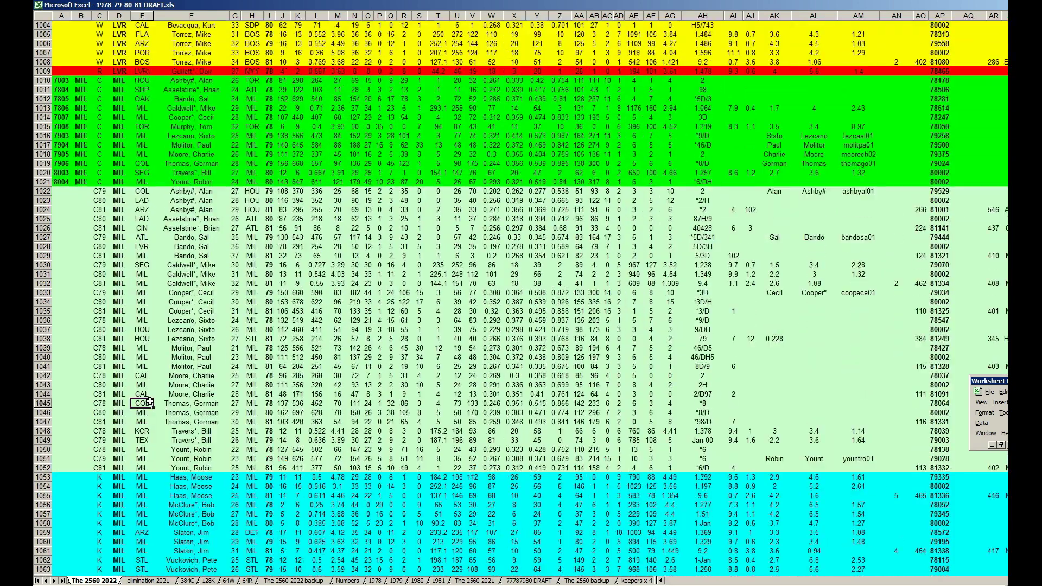
pyautogui.scroll(-5, 136, 402)
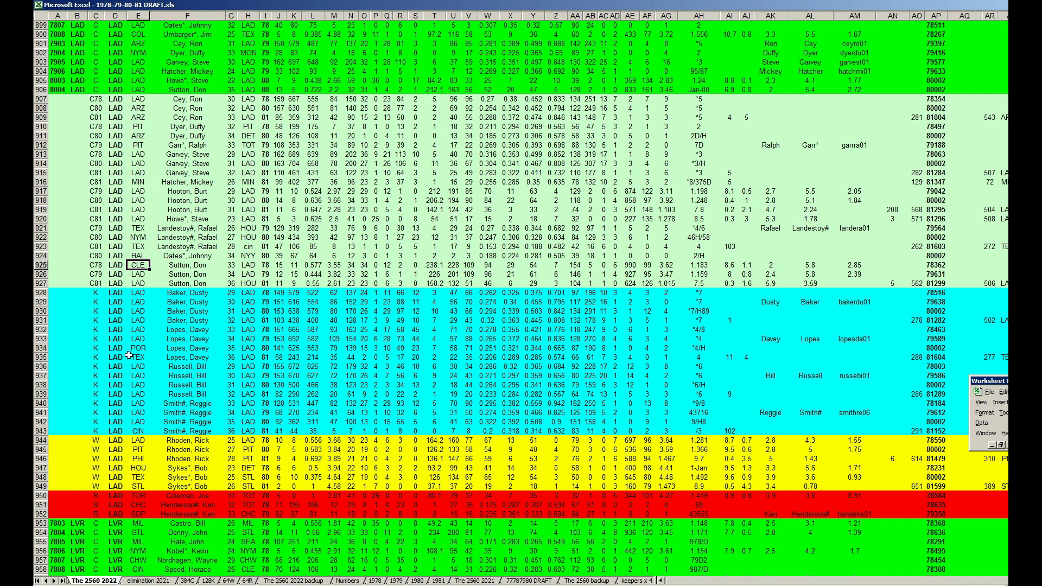
# Step: Highlight LAD's blue player rows 928–931, 932–935 and 940–943 one group at a time
pyautogui.moveTo(41, 292); pyautogui.dragTo(40, 320)
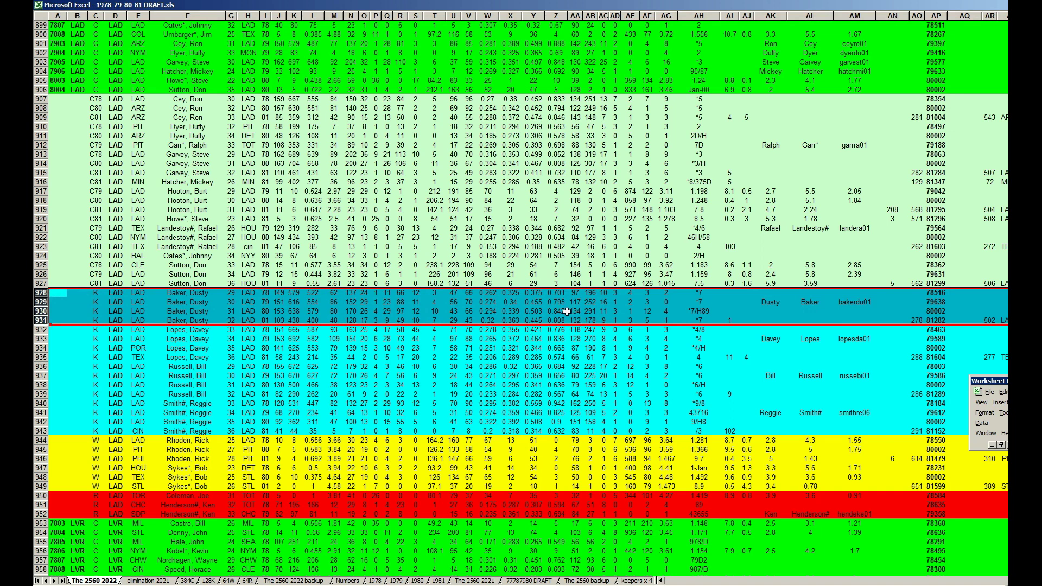
pyautogui.moveTo(45, 329); pyautogui.dragTo(45, 358)
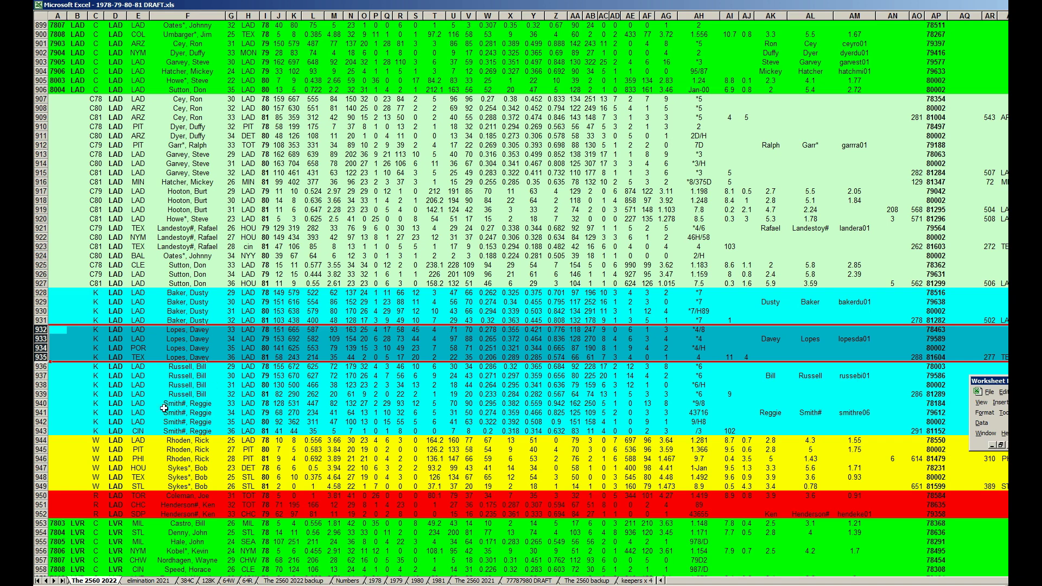
pyautogui.moveTo(42, 403); pyautogui.dragTo(41, 430)
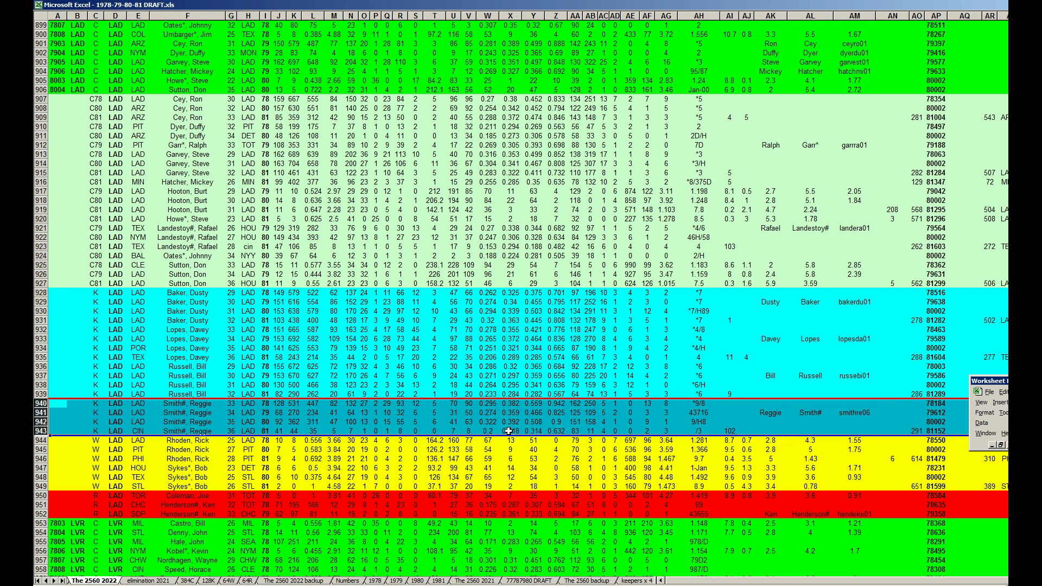
# Step: Examine the column Z values in rows 941 and 942, and compare LAD's blue players in rows 941, 930, 933 and 936
pyautogui.click(562, 414)
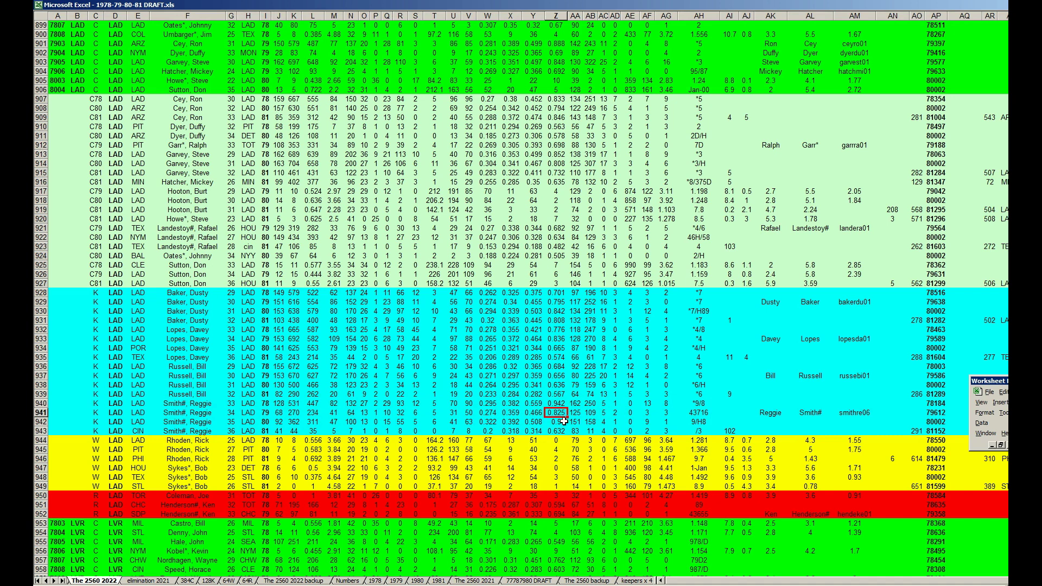
pyautogui.click(563, 423)
pyautogui.click(199, 412)
pyautogui.click(193, 310)
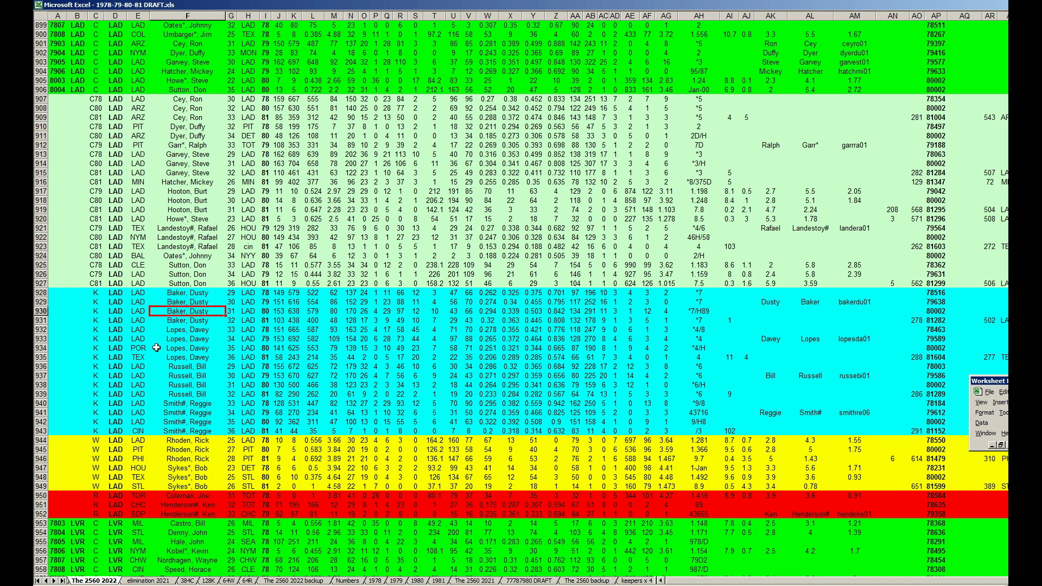
pyautogui.click(42, 339)
pyautogui.click(178, 366)
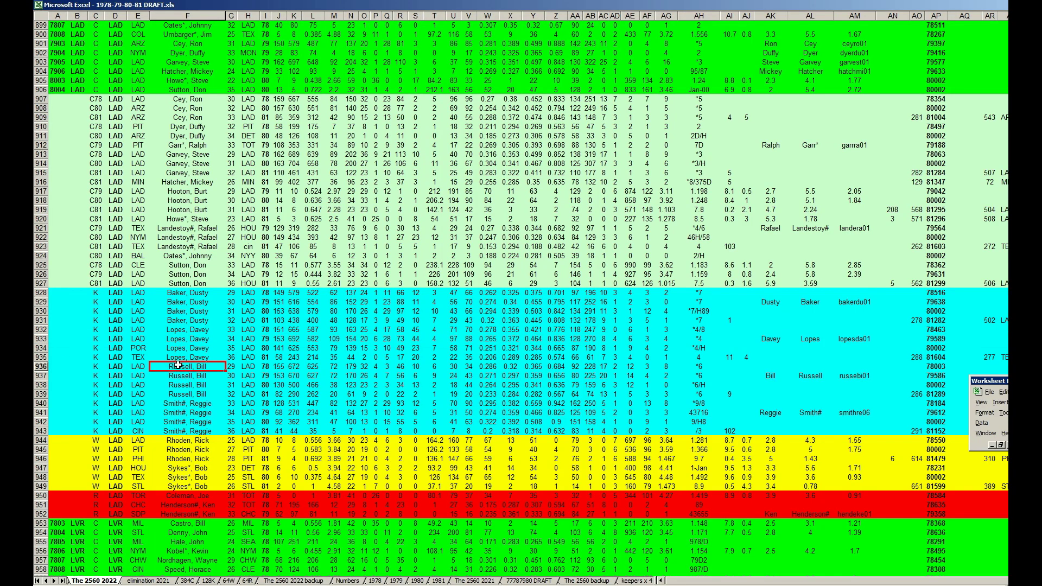
# Step: Go down past the assigned teams to LAD's unassigned 81 season players in rows 2390–2399
pyautogui.press('pagedown')
pyautogui.press('pagedown')
pyautogui.press('pagedown')
pyautogui.press('pagedown')
pyautogui.press('pagedown')
pyautogui.press('pagedown')
pyautogui.press('pagedown')
pyautogui.press('pagedown')
pyautogui.press('pagedown')
pyautogui.press('pagedown')
pyautogui.press('pagedown')
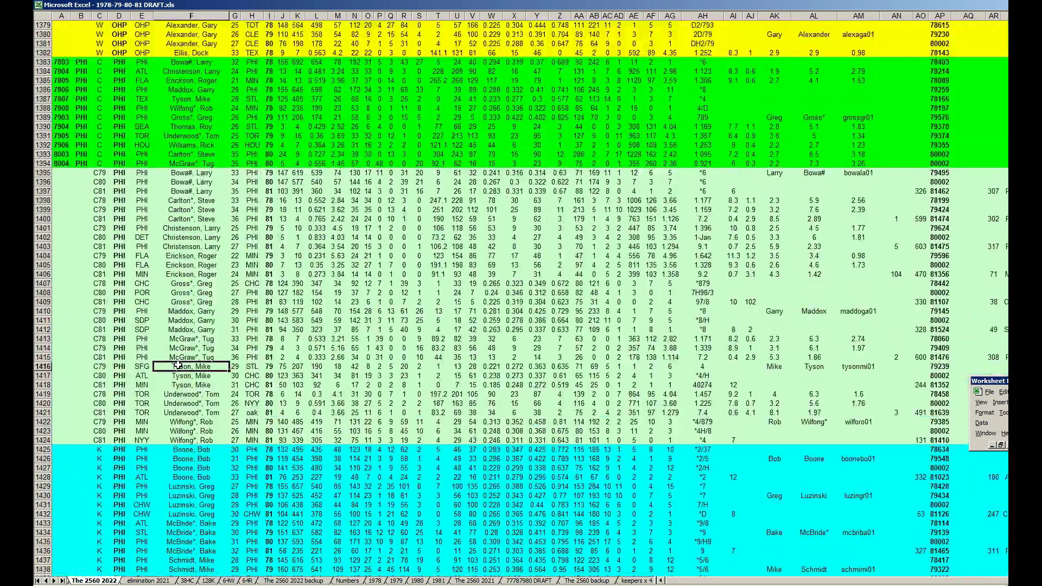
pyautogui.press('pagedown')
pyautogui.press('pagedown')
pyautogui.press('pagedown')
pyautogui.press('pagedown')
pyautogui.press('pagedown')
pyautogui.press('pagedown')
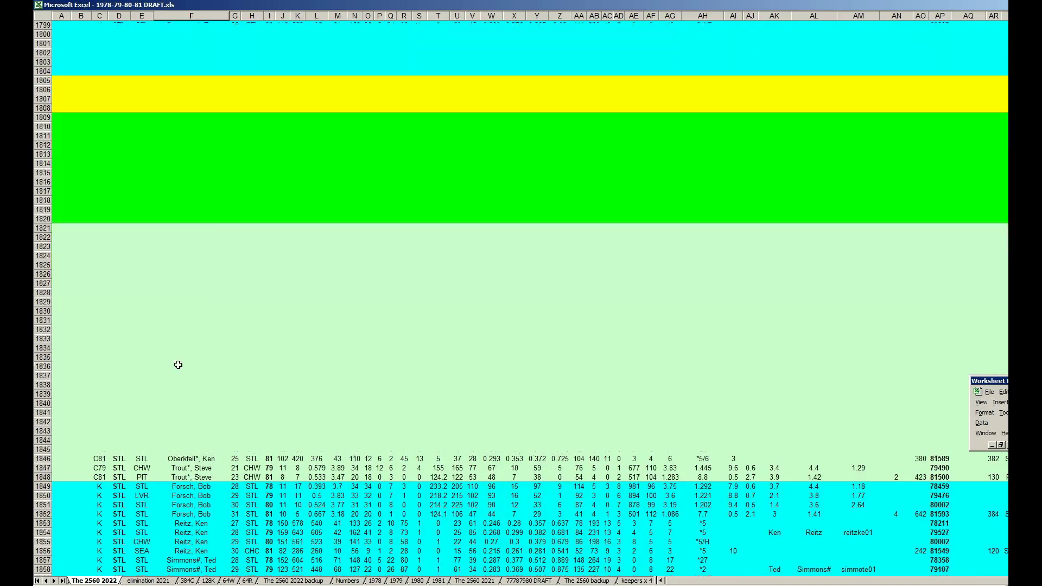
pyautogui.press('pagedown')
pyautogui.press('pagedown')
pyautogui.press('pagedown')
pyautogui.press('pagedown')
pyautogui.press('pagedown')
pyautogui.press('pagedown')
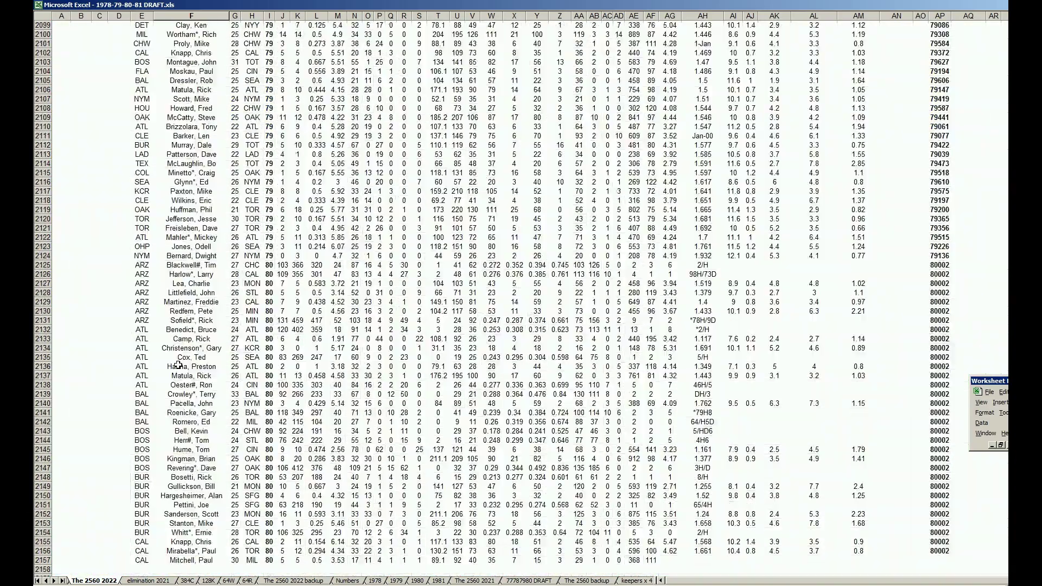
pyautogui.press('pagedown')
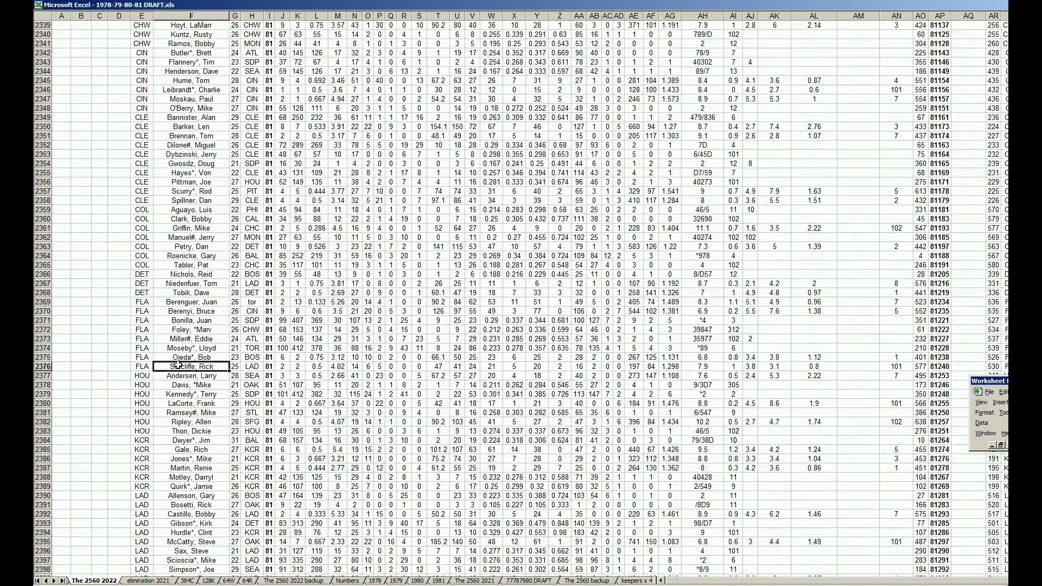
pyautogui.scroll(-18, 179, 366)
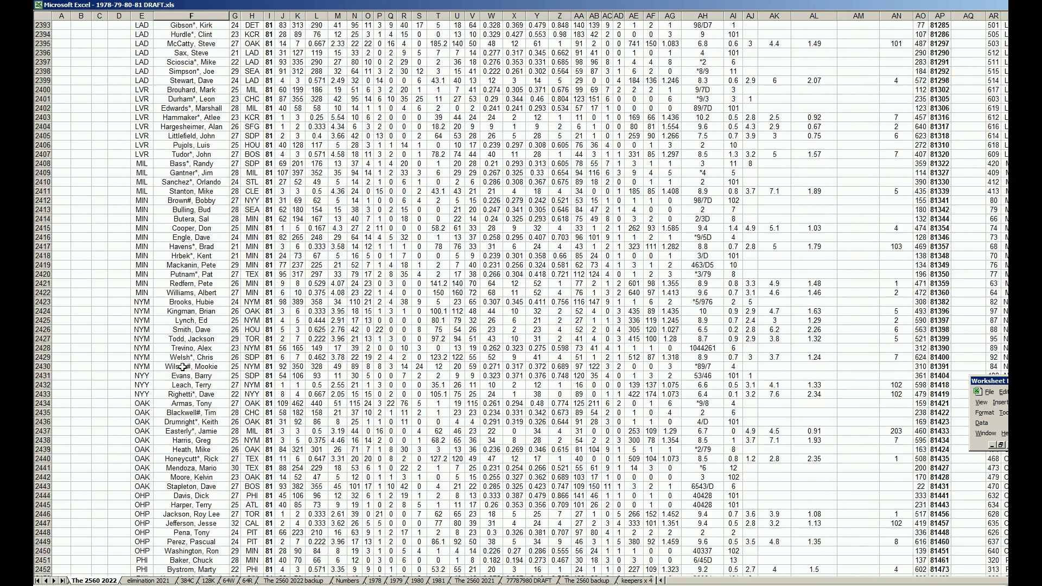
# Step: Highlight LAD's unassigned 81 season players in rows 2390–2399 for review, then clear the highlight
pyautogui.scroll(5, 183, 367)
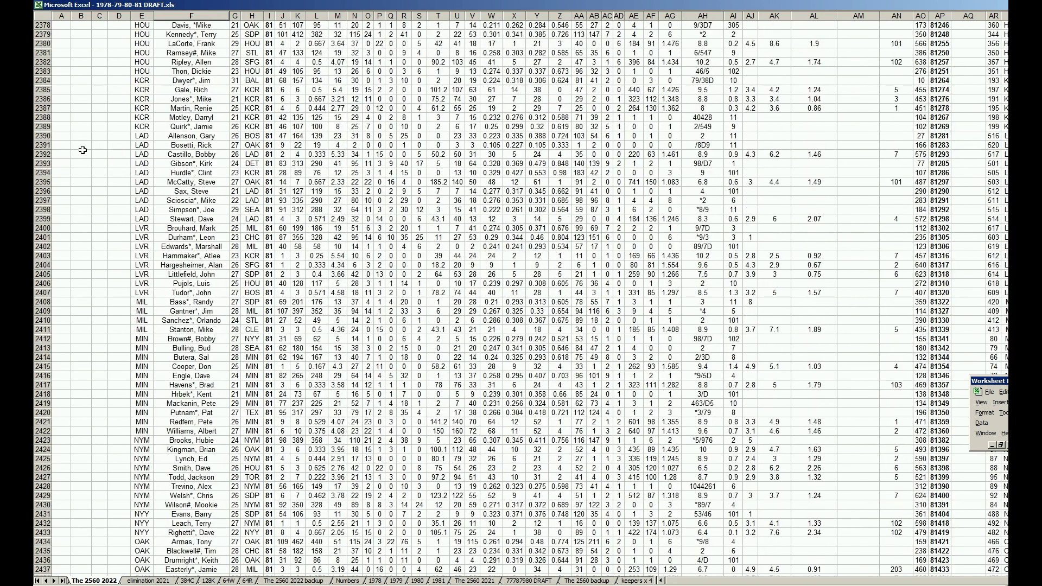
pyautogui.moveTo(45, 136); pyautogui.dragTo(76, 222)
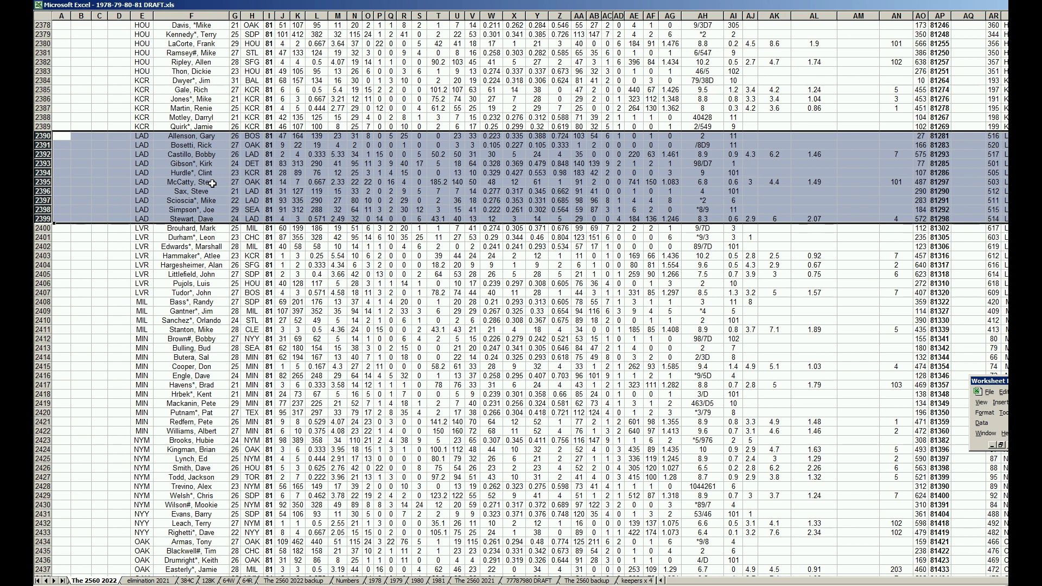
pyautogui.click(199, 117)
# Step: Go up to the 80 season block and highlight rows 2202–2206, covering LAD's unassigned players
pyautogui.press('pageup')
pyautogui.press('pageup')
pyautogui.press('pageup')
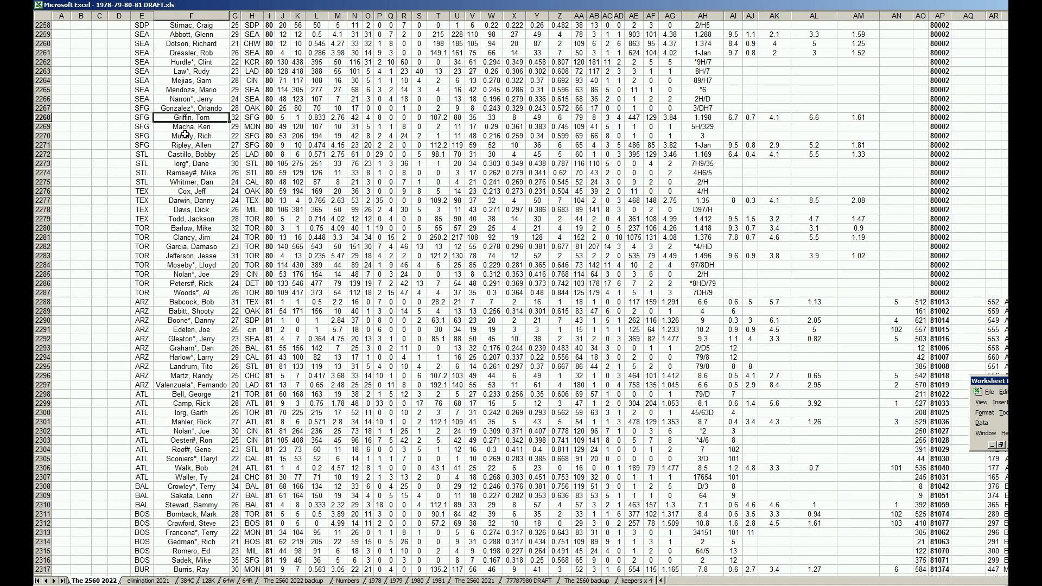
pyautogui.moveTo(46, 62); pyautogui.dragTo(54, 100)
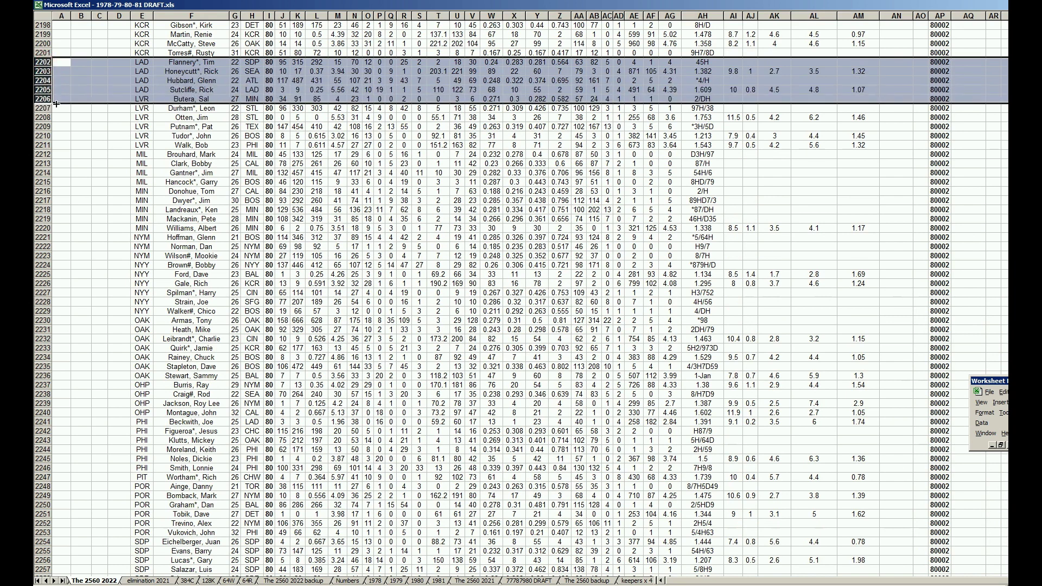
pyautogui.click(210, 91)
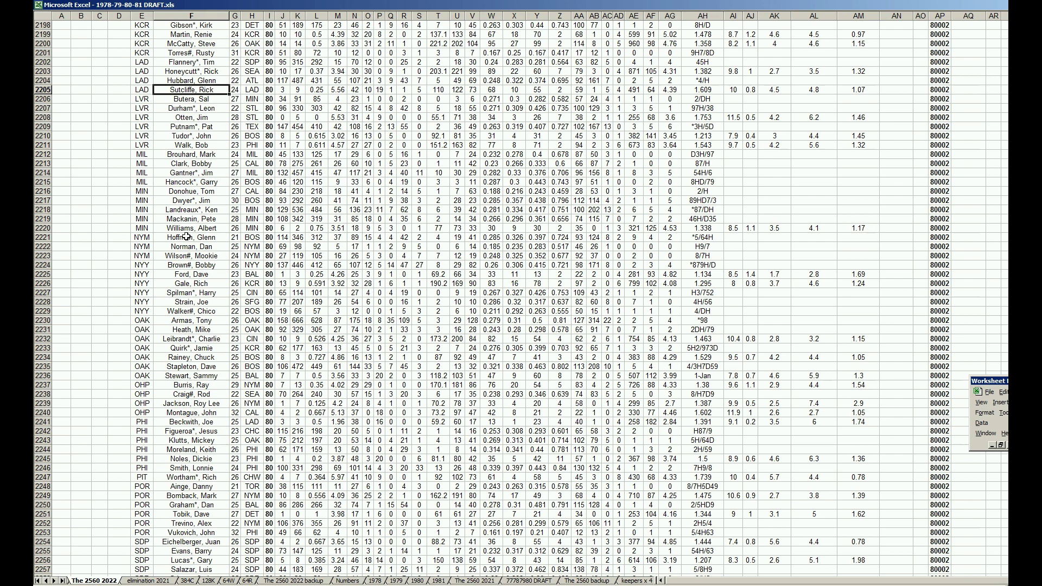
pyautogui.click(202, 394)
pyautogui.scroll(-10, 203, 400)
pyautogui.scroll(-19, 204, 400)
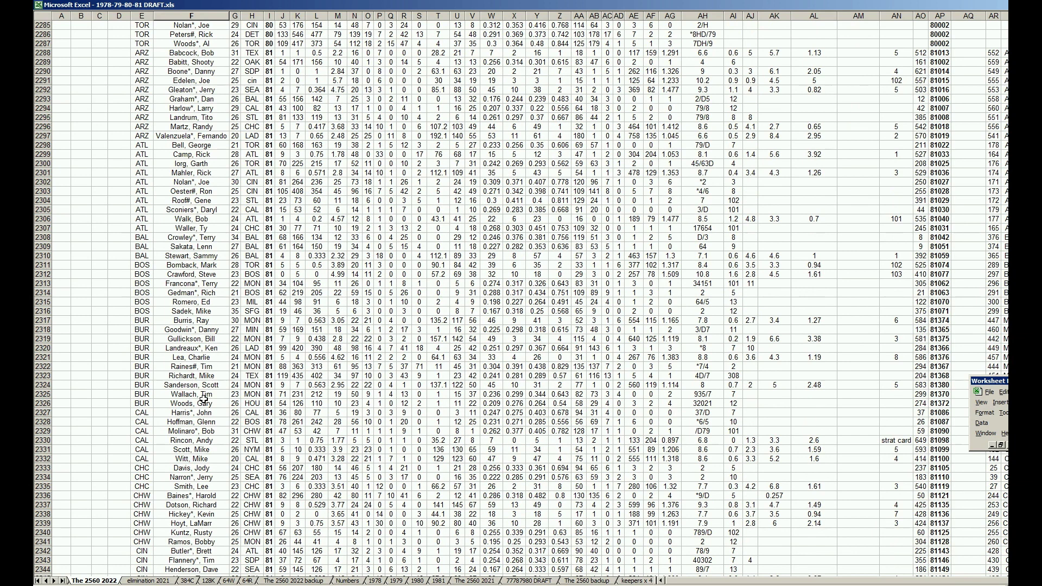
pyautogui.scroll(7, 203, 399)
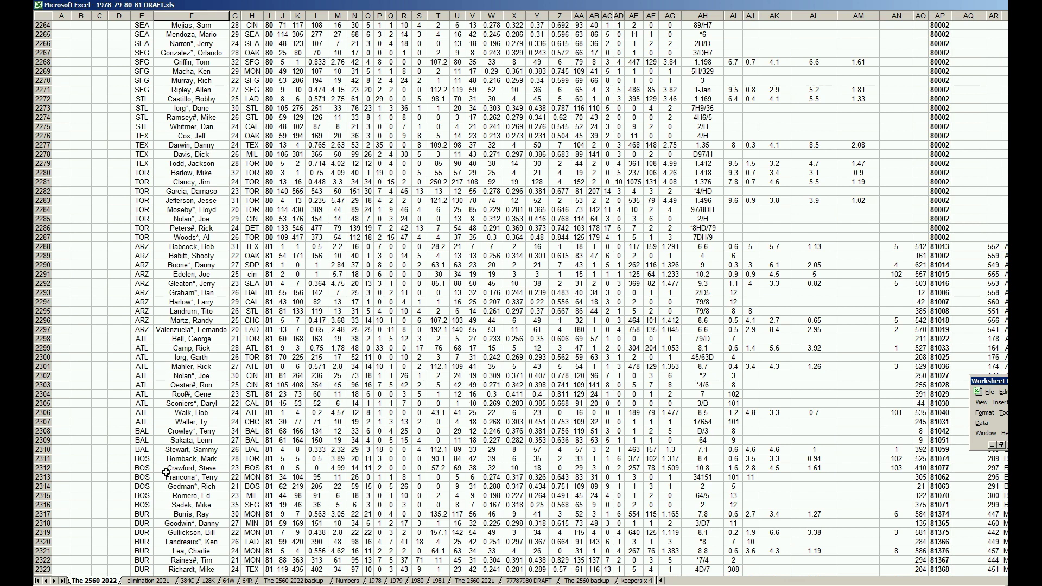
# Step: Return to the elimination 2021 sheet and select LAD at draft position 8 in the draft order
pyautogui.click(155, 581)
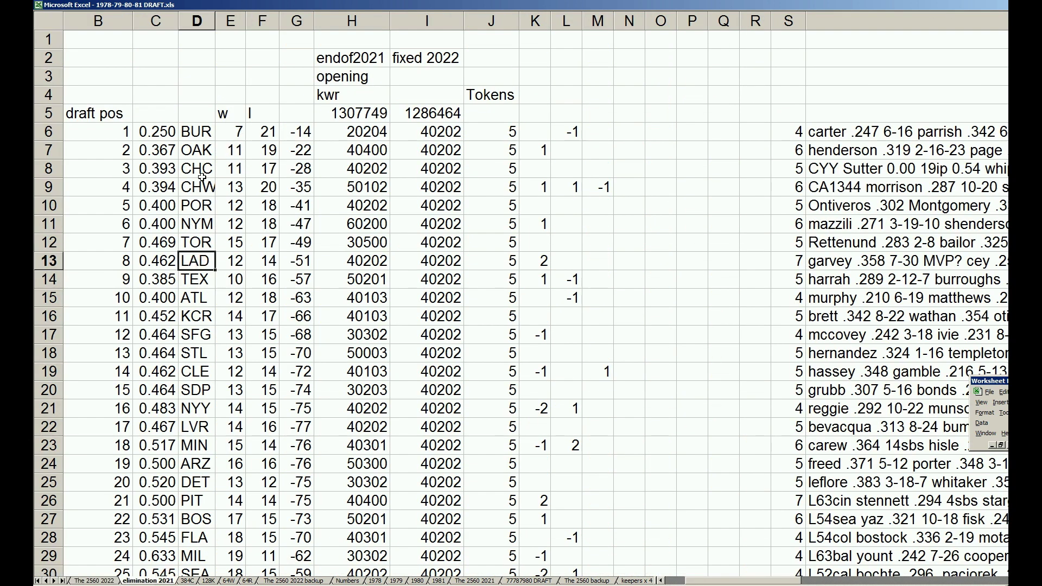
pyautogui.click(198, 276)
pyautogui.click(201, 263)
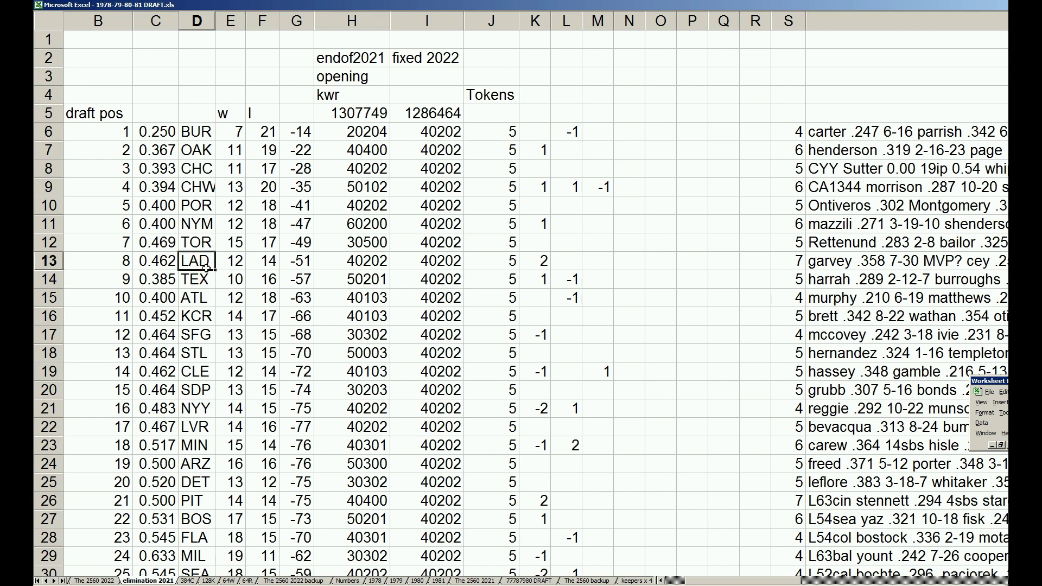